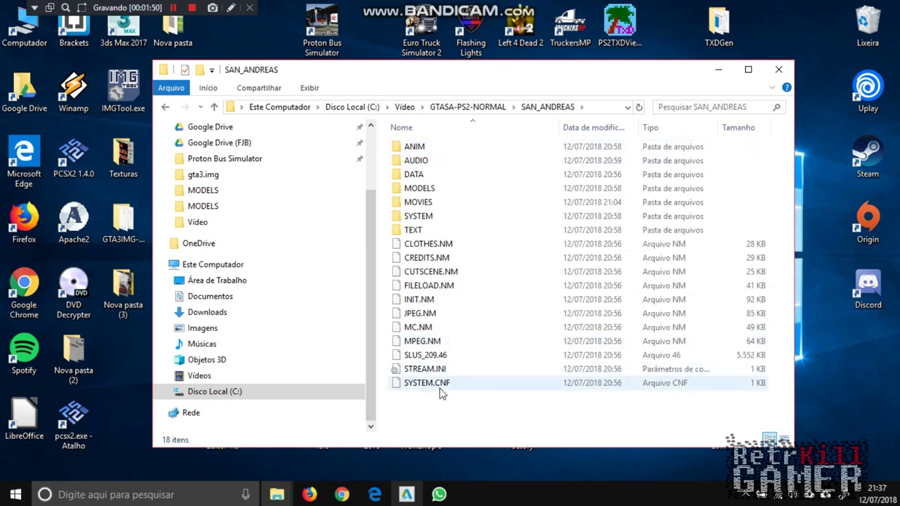
# Step: Open the MODELS folder inside SAN_ANDREAS and compare the file sizes of GTA3.IMG and GTA3_1.IMG
pyautogui.doubleClick(438, 188)
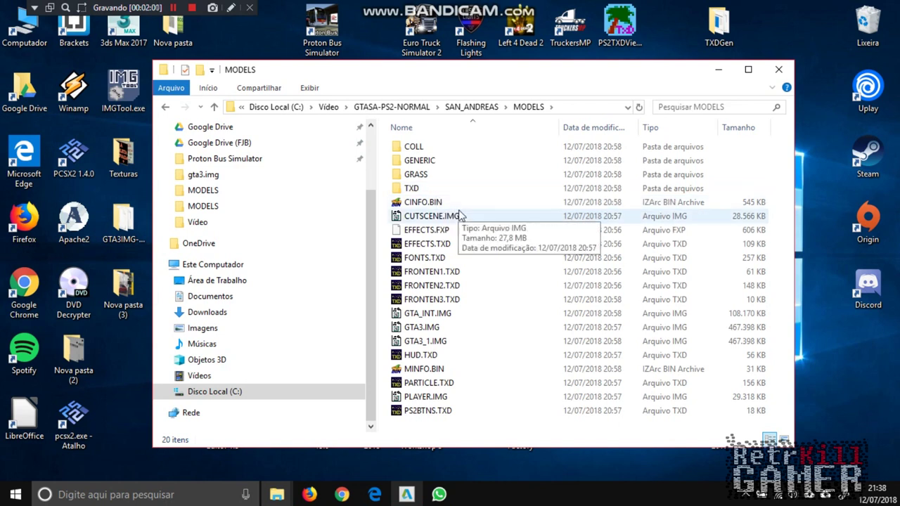
pyautogui.moveTo(447, 341); pyautogui.dragTo(432, 329)
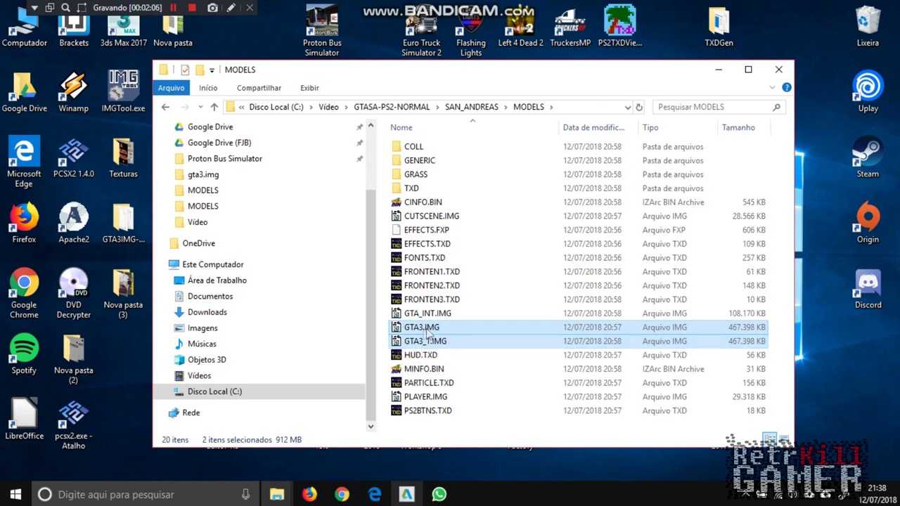
pyautogui.click(421, 343)
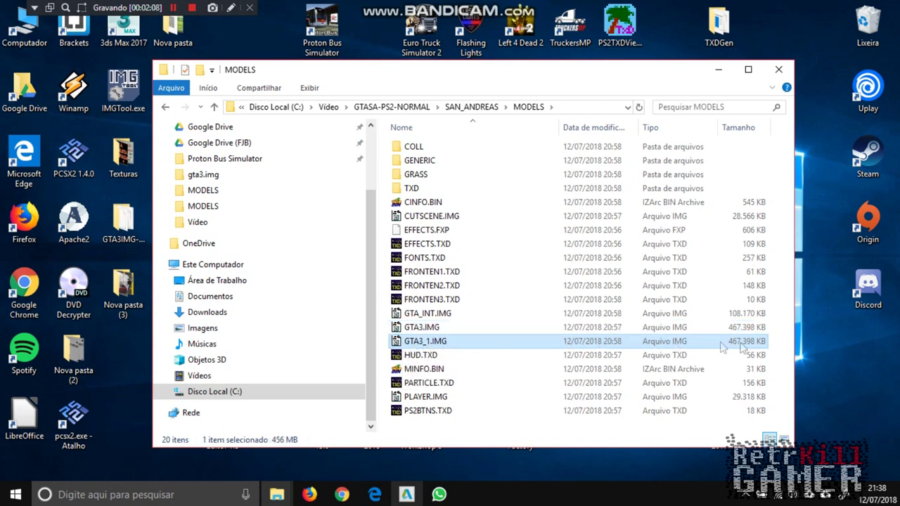
pyautogui.moveTo(778, 342); pyautogui.dragTo(390, 344)
pyautogui.hotkey('shift', 'Down')
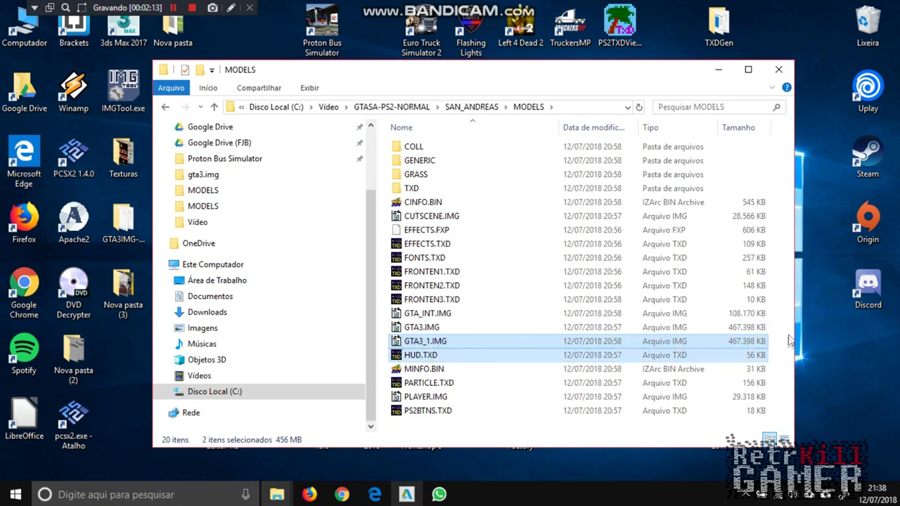
pyautogui.moveTo(784, 328)
pyautogui.mouseDown()
pyautogui.moveTo(394, 323)
pyautogui.moveTo(394, 335)
pyautogui.mouseUp()
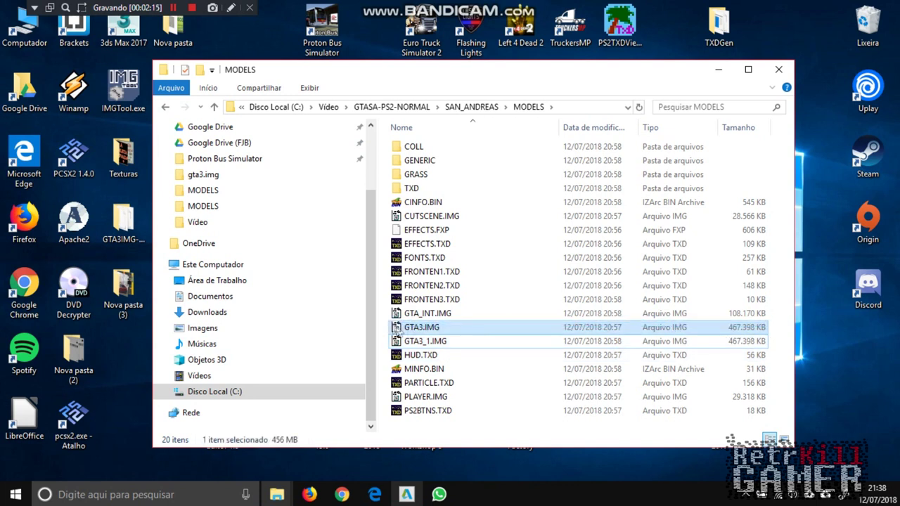
pyautogui.click(484, 340)
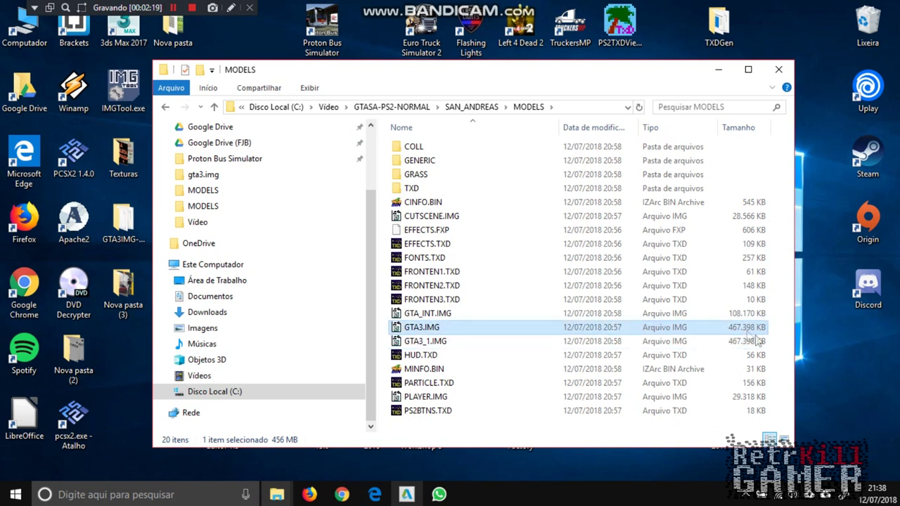
pyautogui.moveTo(784, 345); pyautogui.dragTo(645, 368)
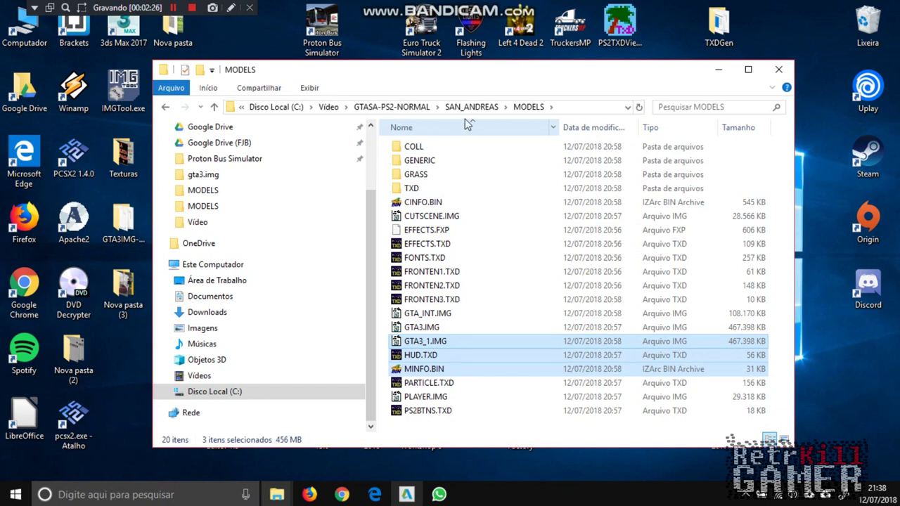
pyautogui.click(753, 340)
pyautogui.click(743, 328)
pyautogui.click(747, 341)
pyautogui.click(745, 327)
pyautogui.click(747, 341)
pyautogui.click(745, 328)
pyautogui.click(750, 341)
pyautogui.click(746, 328)
pyautogui.click(746, 342)
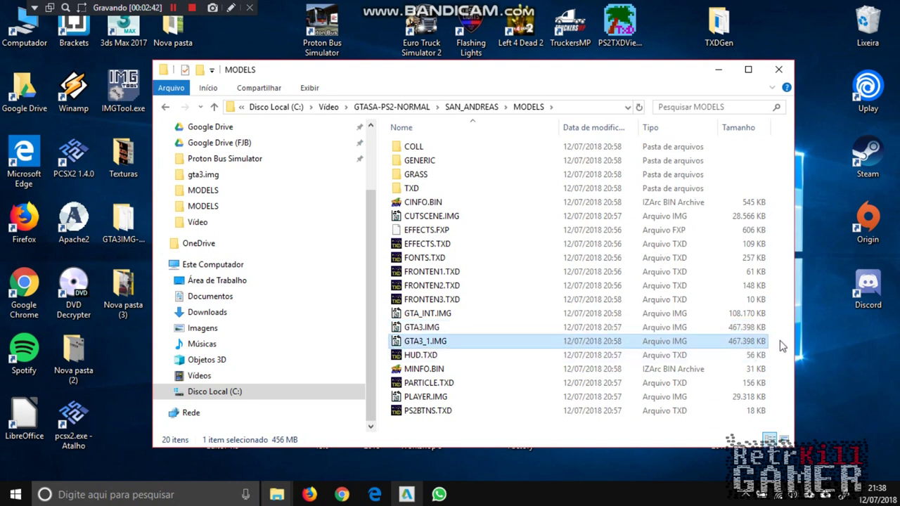
pyautogui.moveTo(777, 343); pyautogui.dragTo(397, 343)
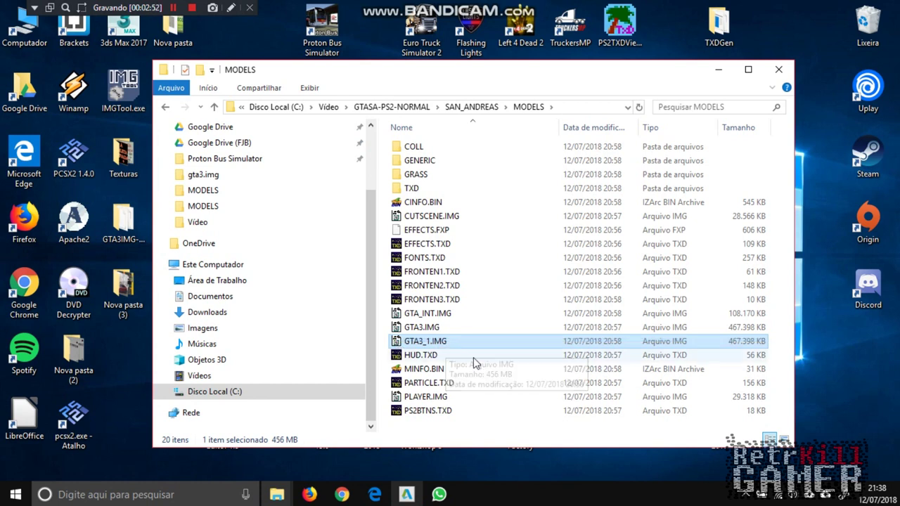
pyautogui.moveTo(785, 329); pyautogui.dragTo(592, 347)
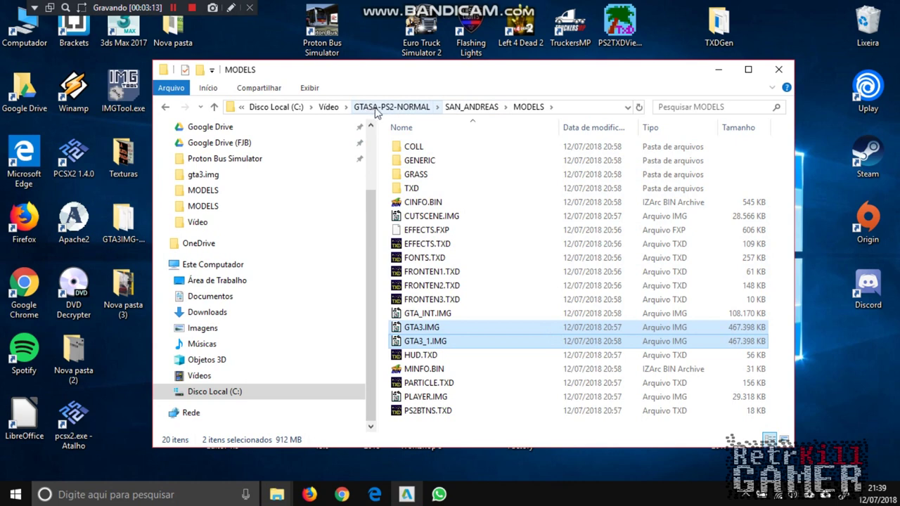
# Step: Return to the Vídeo folder and examine the 0 - GTASA-PS2_Patch1.rar archive and the contents of its extracted folder
pyautogui.click(328, 107)
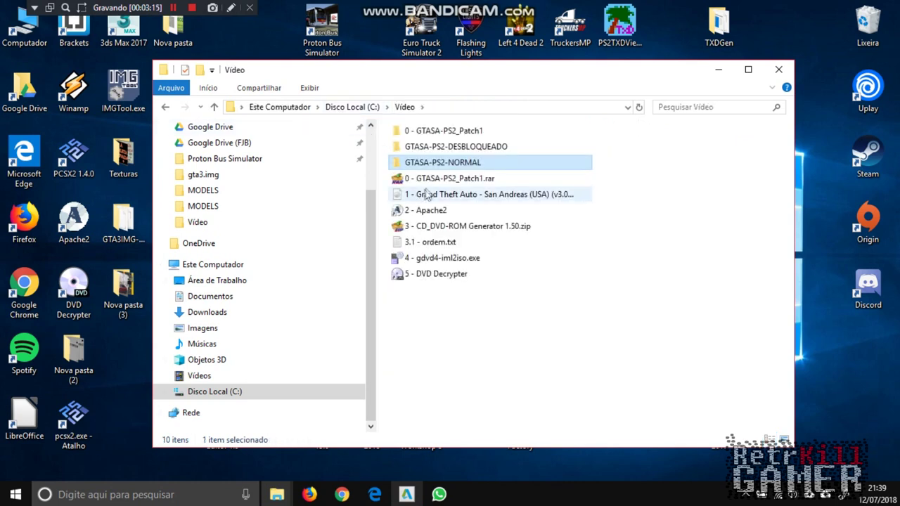
pyautogui.click(435, 180)
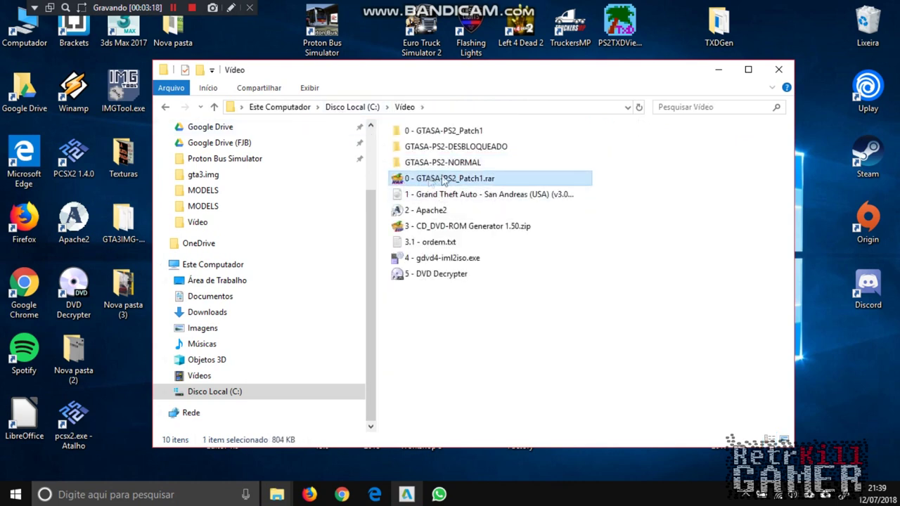
pyautogui.doubleClick(441, 132)
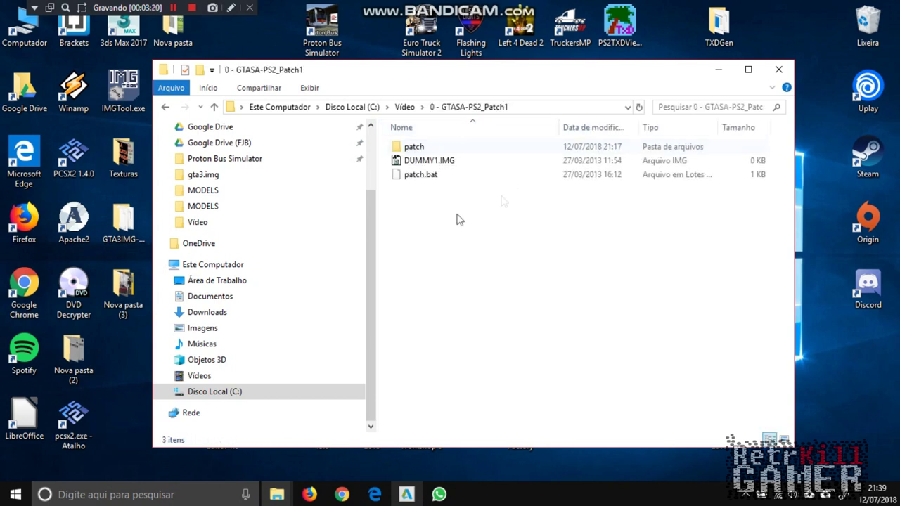
pyautogui.click(166, 107)
pyautogui.click(437, 181)
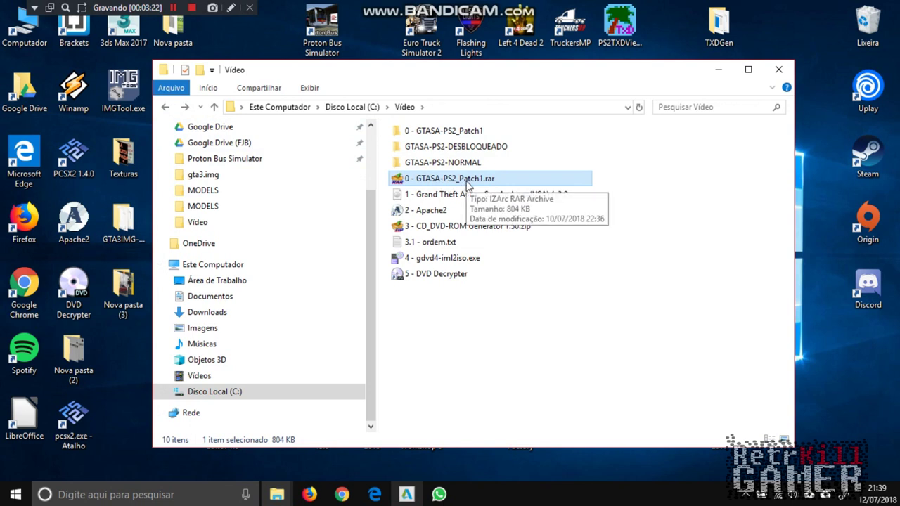
# Step: Move the Grand Theft Auto - San Andreas ISO into the 0 - GTASA-PS2_Patch1 folder and rename it GTASA.iso
pyautogui.moveTo(466, 202); pyautogui.dragTo(458, 134)
pyautogui.doubleClick(458, 133)
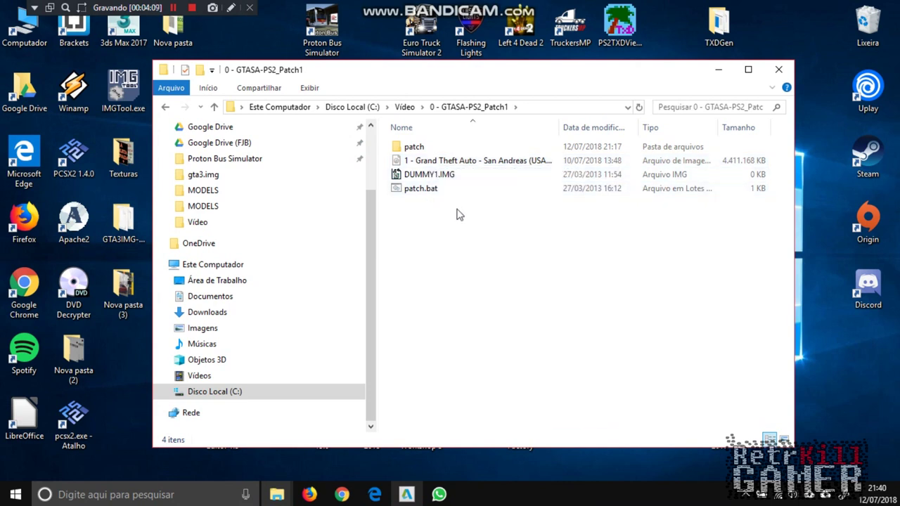
pyautogui.click(439, 161)
pyautogui.click(496, 161)
pyautogui.write('GTASA.iso')
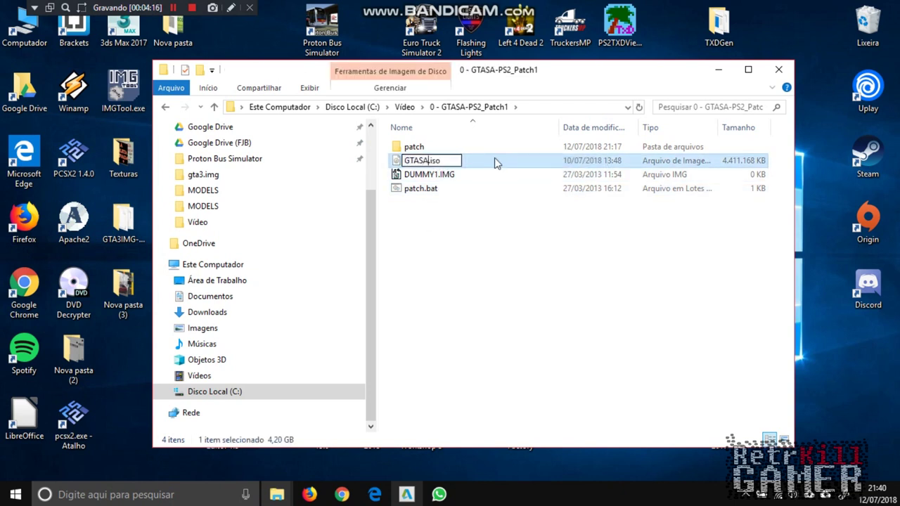
pyautogui.press('Return')
# Step: View the contents of patch.bat in Notepad, check which ISO file name the patcher command uses, and close it
pyautogui.doubleClick(422, 189)
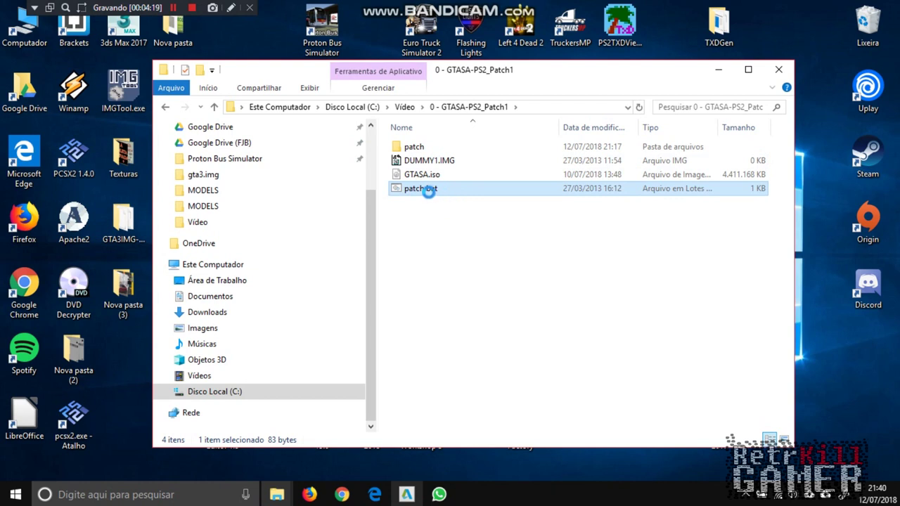
pyautogui.rightClick(430, 196)
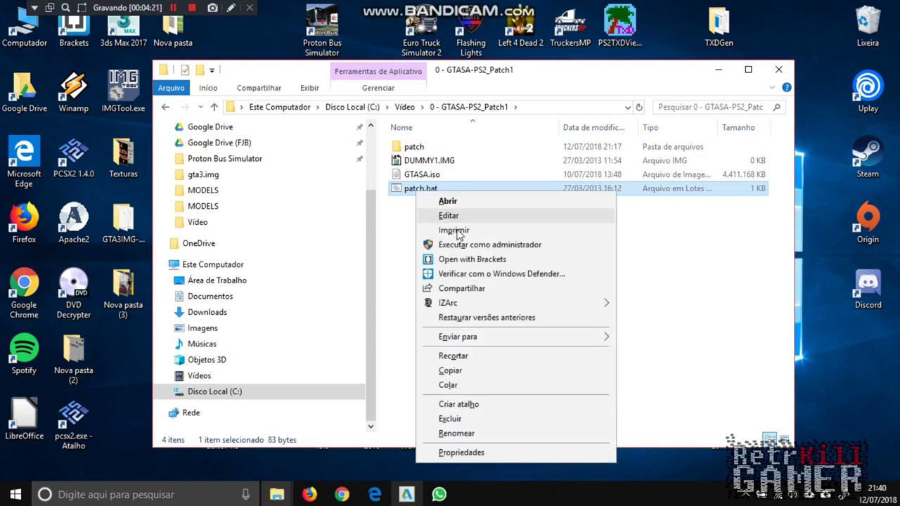
pyautogui.click(454, 215)
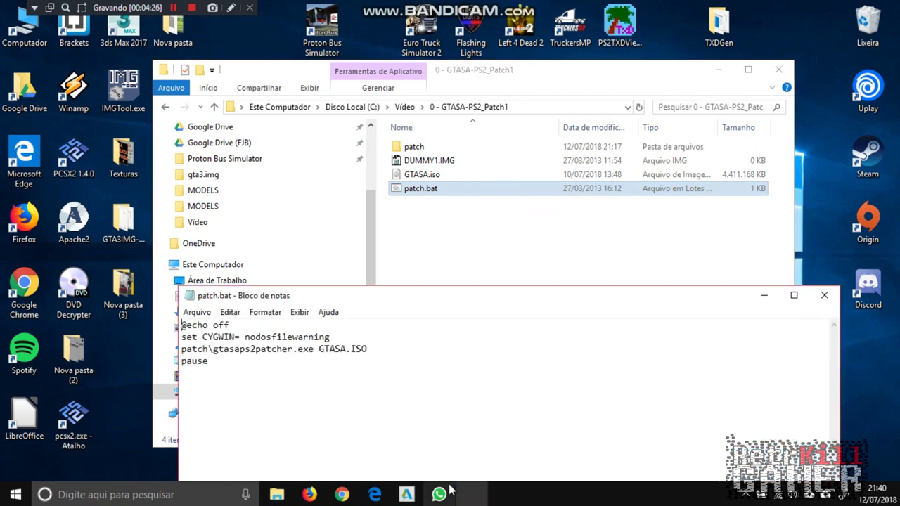
pyautogui.moveTo(372, 296); pyautogui.dragTo(551, 218)
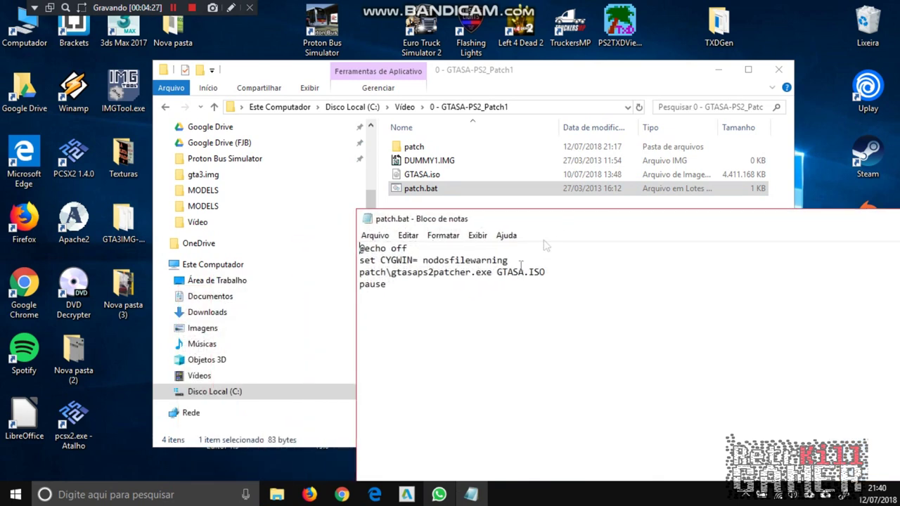
pyautogui.moveTo(361, 274); pyautogui.dragTo(437, 273)
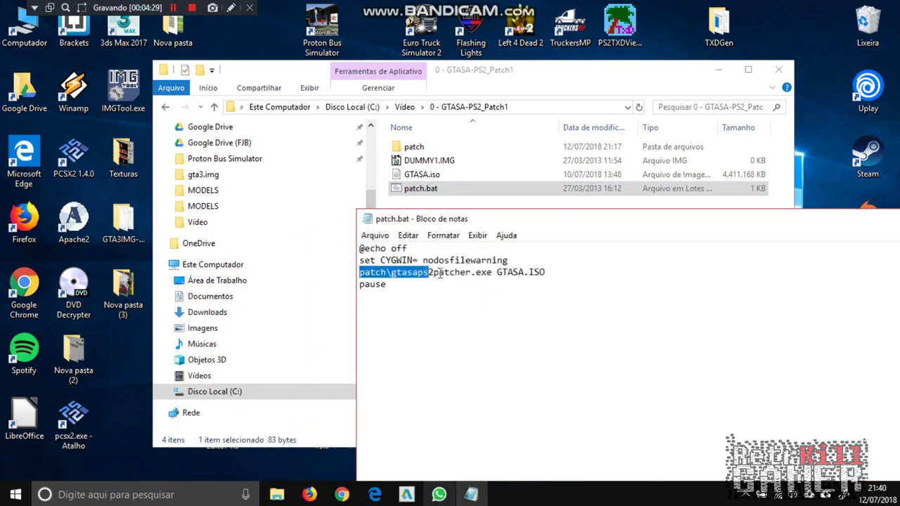
pyautogui.click(560, 273)
pyautogui.moveTo(560, 273); pyautogui.dragTo(485, 272)
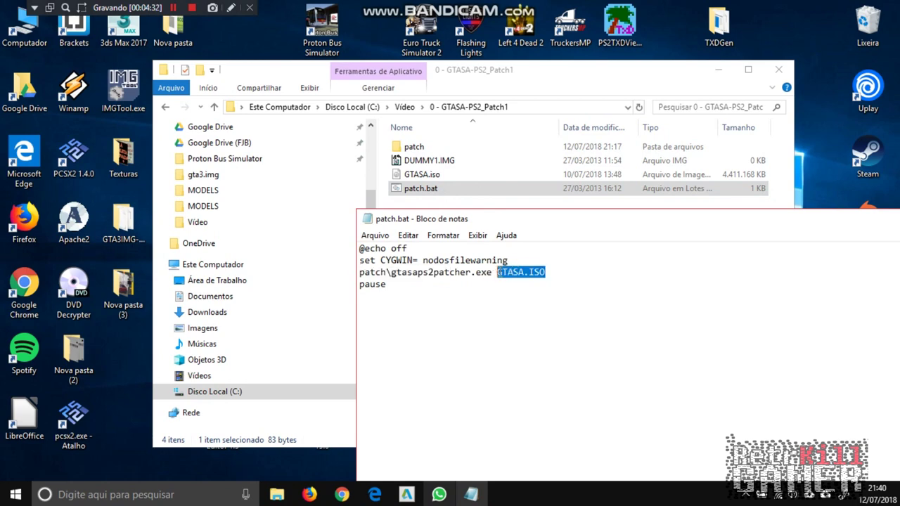
pyautogui.moveTo(609, 222); pyautogui.dragTo(408, 216)
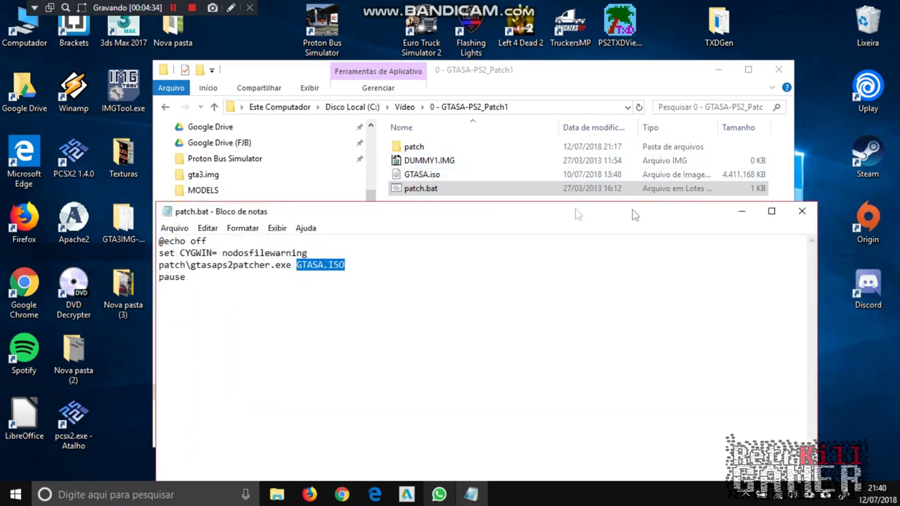
pyautogui.click(801, 211)
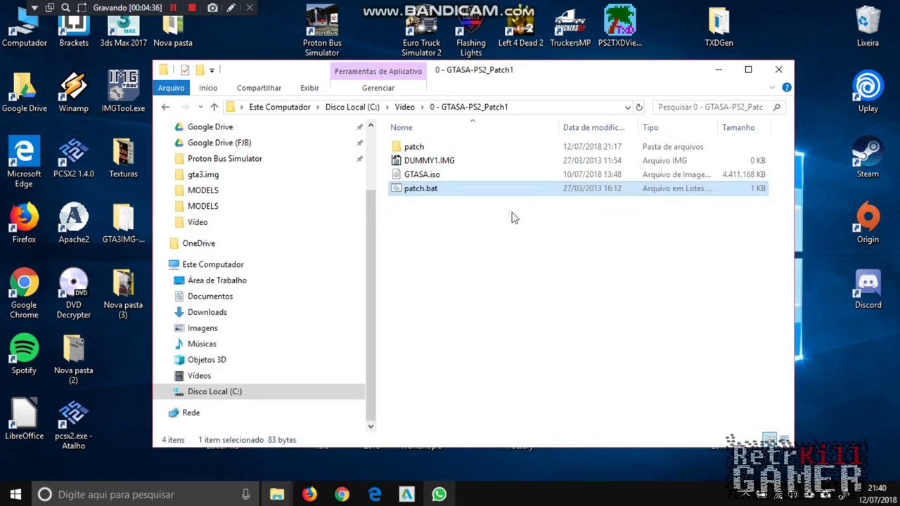
# Step: Mount GTASA.iso, check GTA3.IMG and GTA3_1.IMG in its MODELS folder, and eject the virtual DVD drive
pyautogui.doubleClick(422, 174)
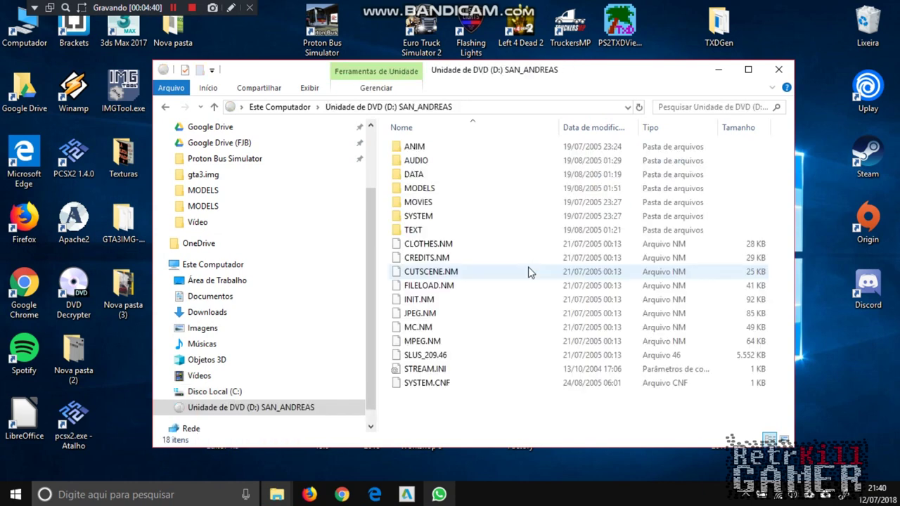
pyautogui.click(422, 189)
pyautogui.doubleClick(425, 188)
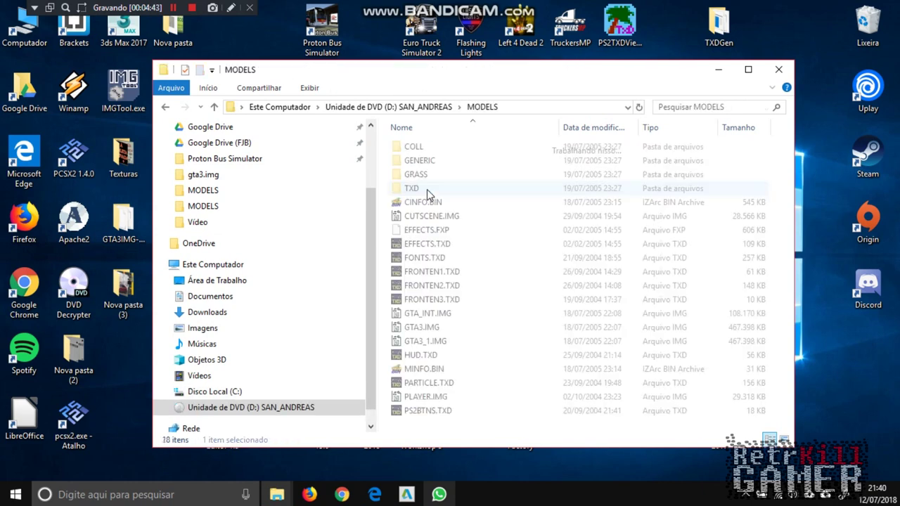
pyautogui.moveTo(454, 345); pyautogui.dragTo(430, 331)
pyautogui.rightClick(241, 407)
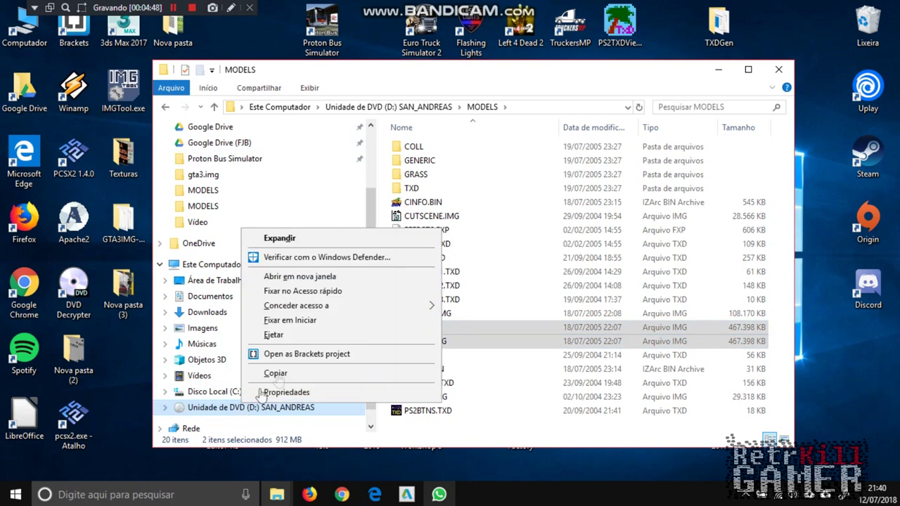
pyautogui.click(287, 336)
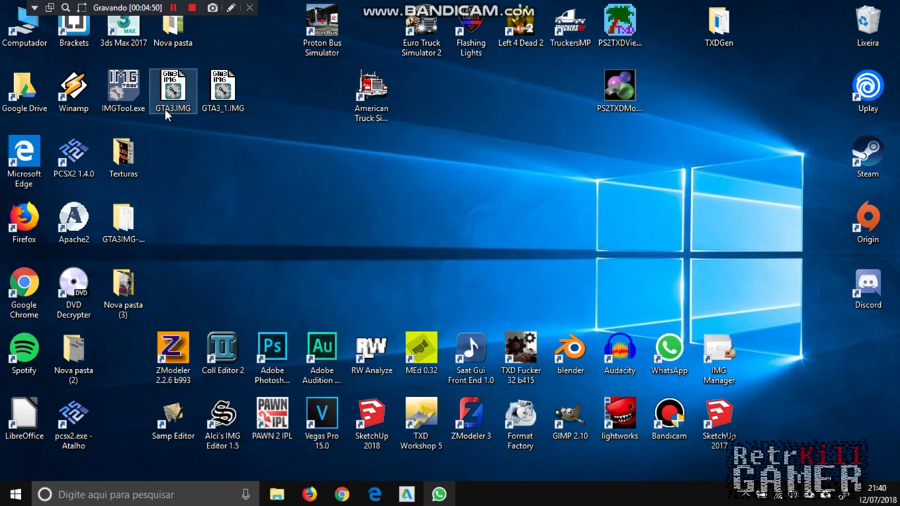
# Step: Reopen the 0 - GTASA-PS2_Patch1 folder in C:\Vídeo and run patch.bat to patch GTASA.iso
pyautogui.doubleClick(24, 24)
pyautogui.doubleClick(425, 334)
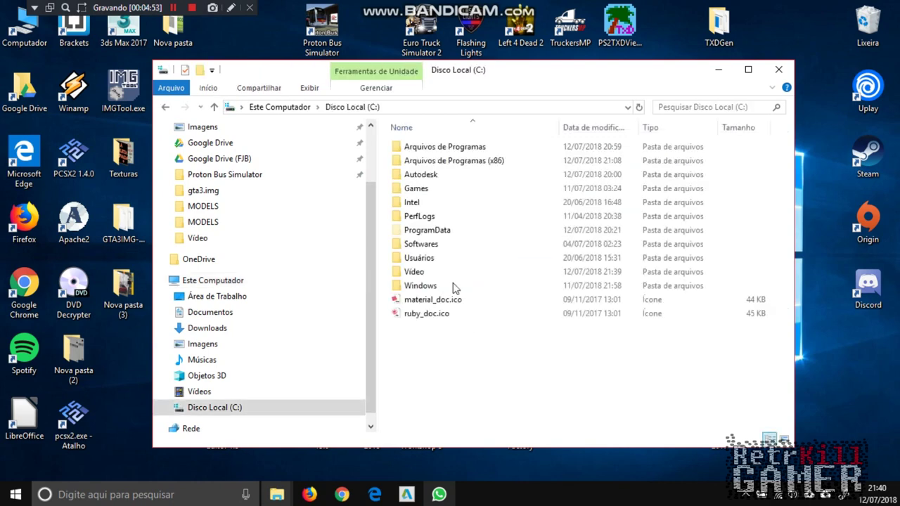
pyautogui.doubleClick(414, 273)
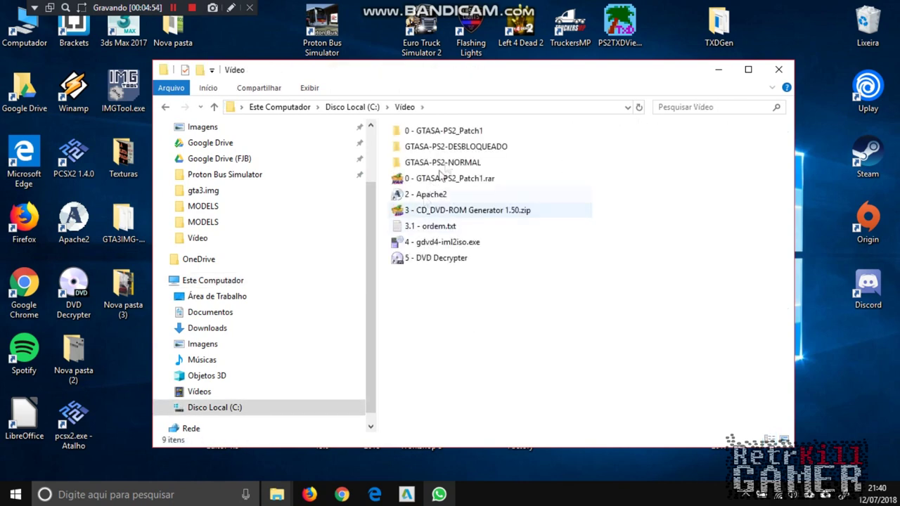
pyautogui.doubleClick(454, 132)
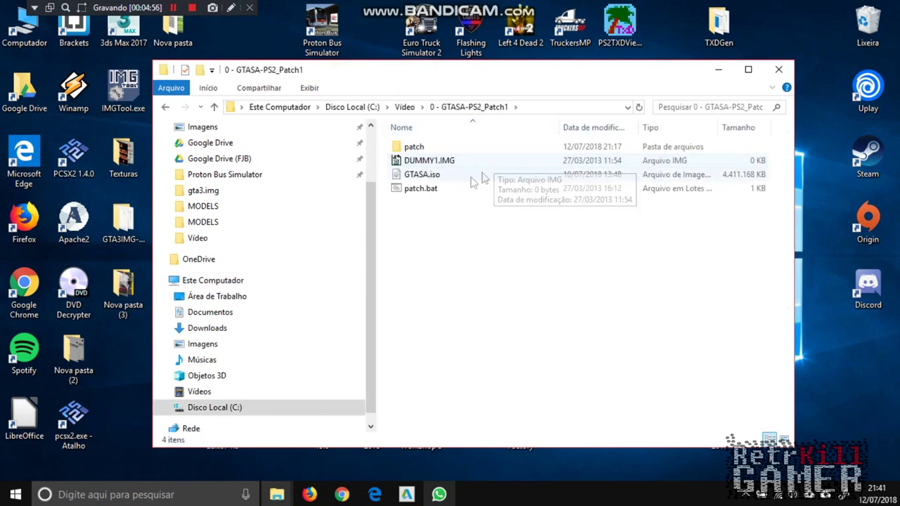
pyautogui.click(430, 191)
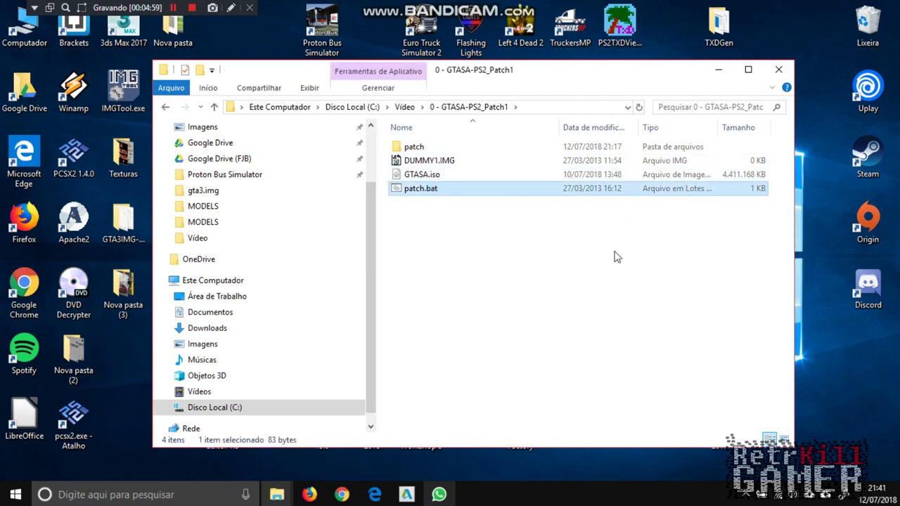
pyautogui.press('Return')
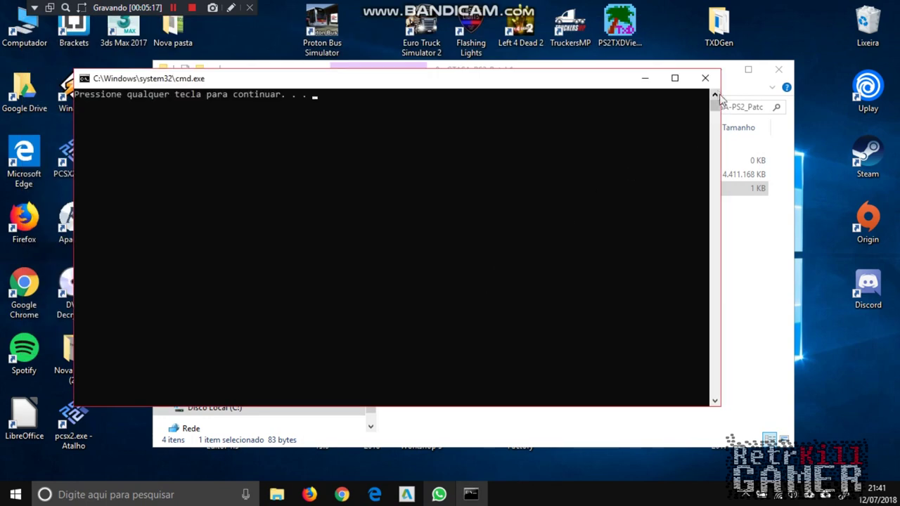
pyautogui.press('Return')
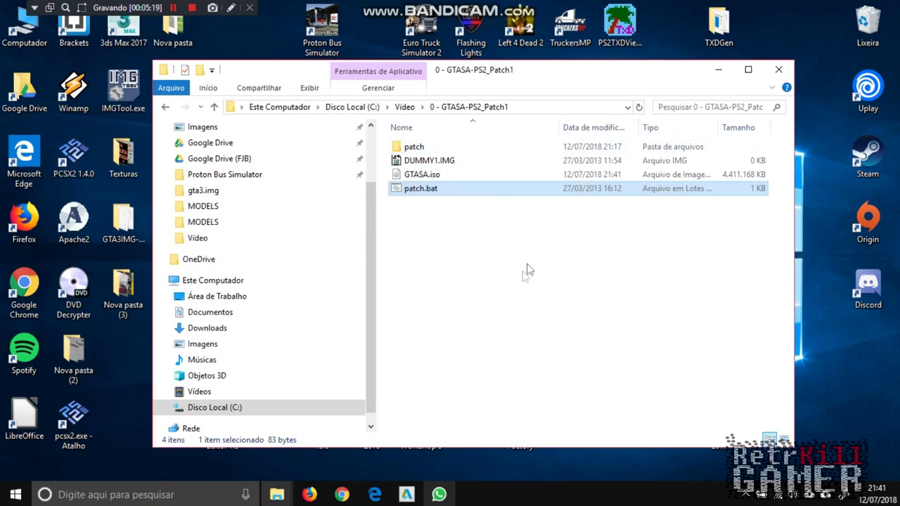
pyautogui.click(513, 294)
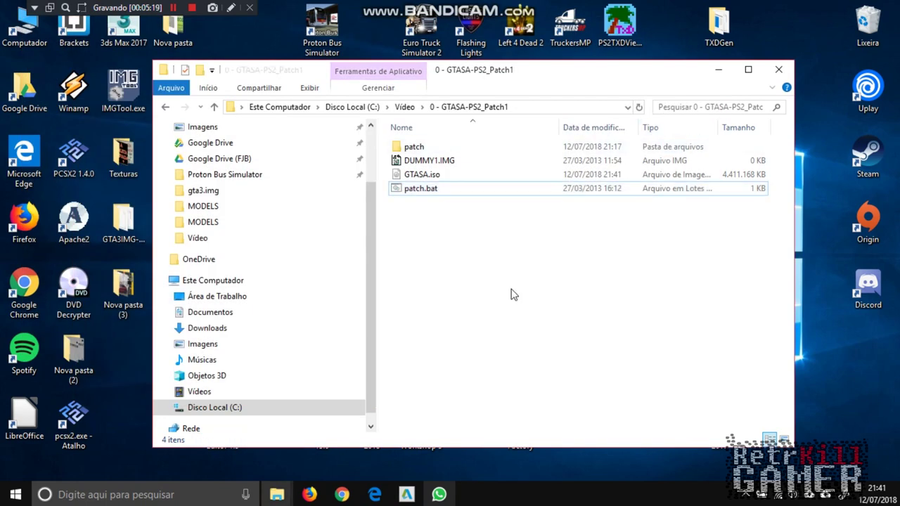
# Step: Mount the patched GTASA.iso, check GTA3.IMG and DUMMY1.IMG in its MODELS folder, and eject the virtual DVD drive
pyautogui.click(426, 176)
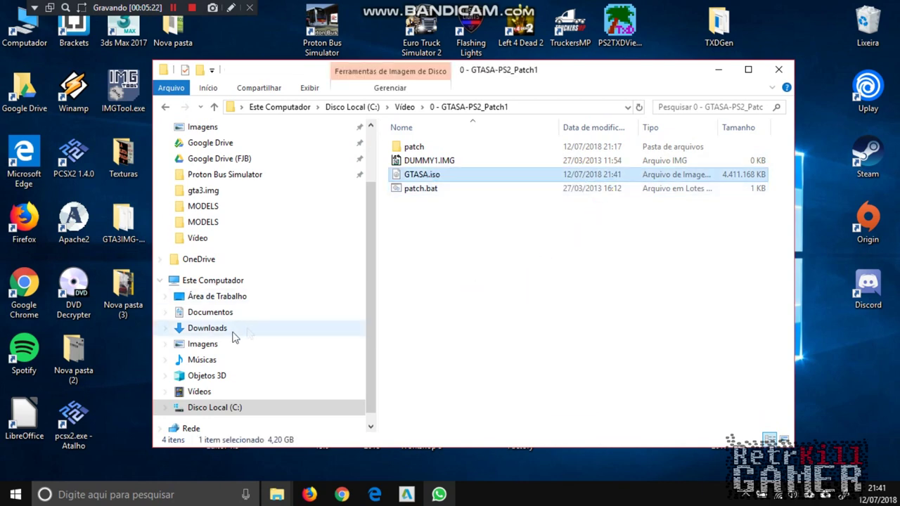
pyautogui.press('Return')
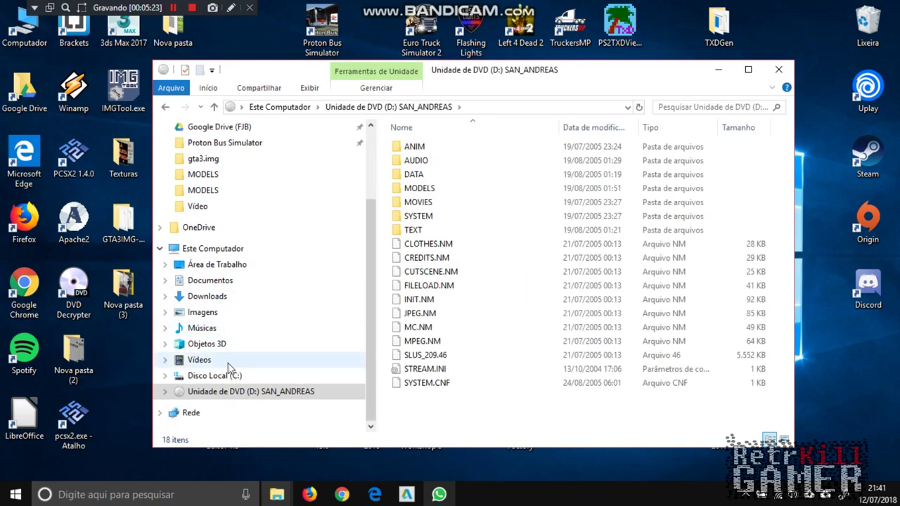
pyautogui.doubleClick(427, 190)
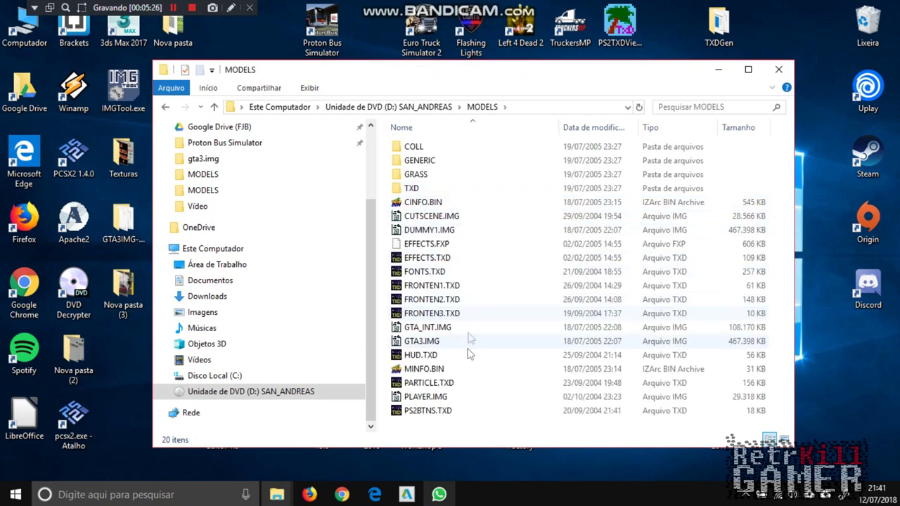
pyautogui.click(450, 342)
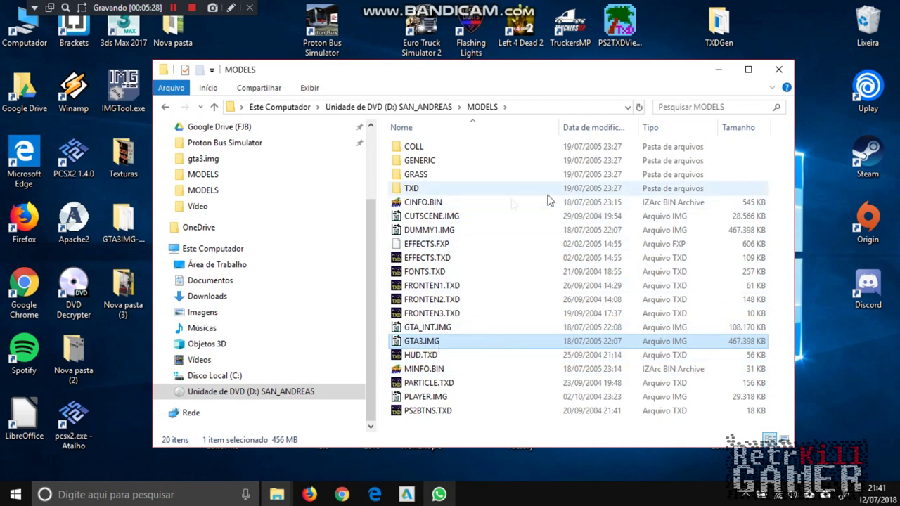
pyautogui.click(429, 231)
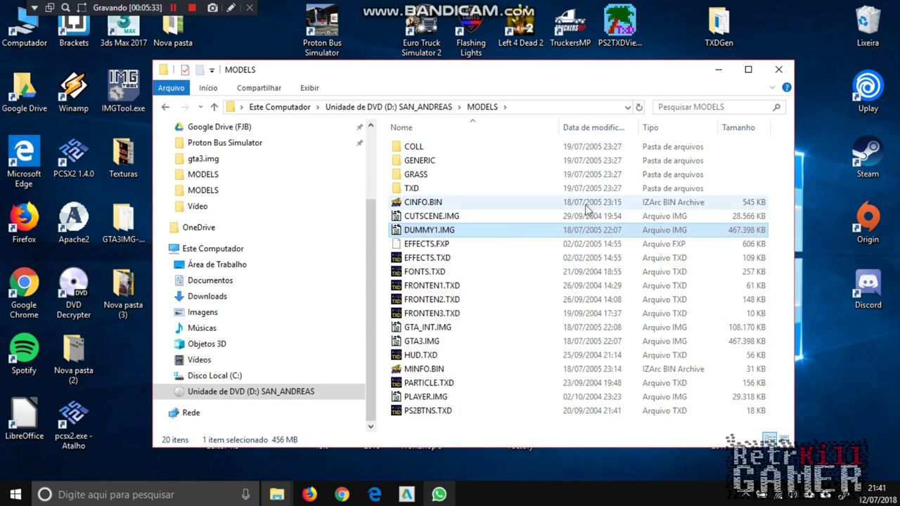
pyautogui.click(414, 109)
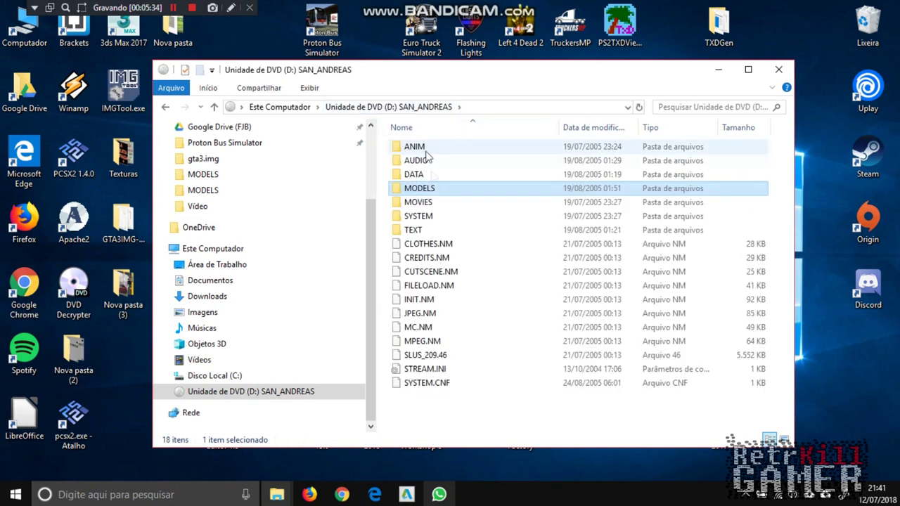
pyautogui.rightClick(255, 399)
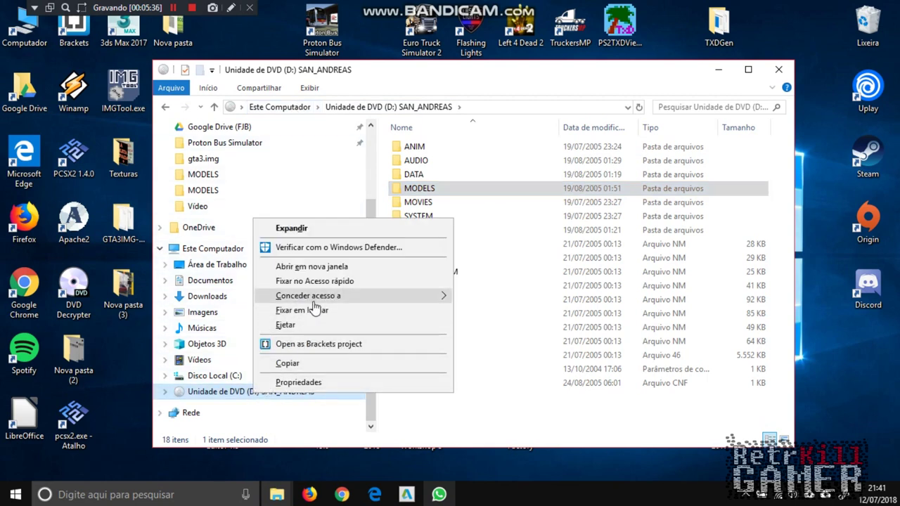
pyautogui.click(309, 328)
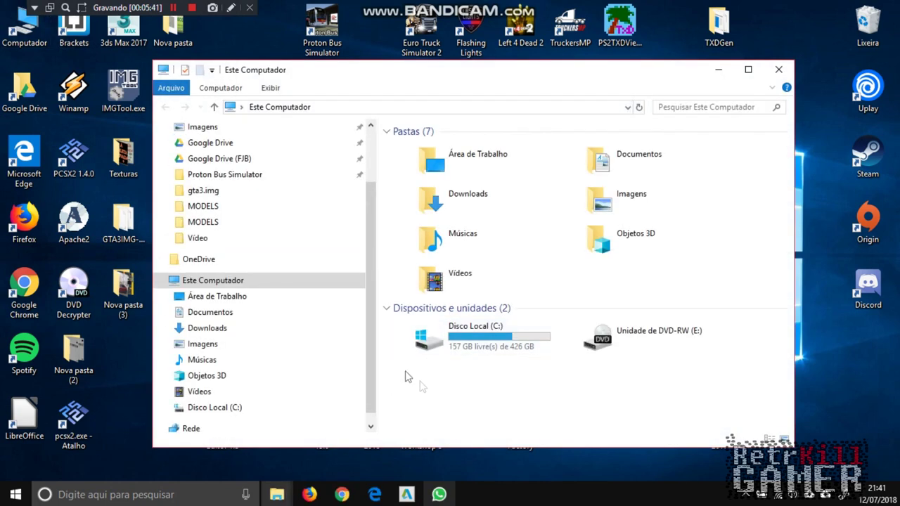
# Step: Go to the Vídeo folder on drive C: and launch 2 - Apache2
pyautogui.click(226, 409)
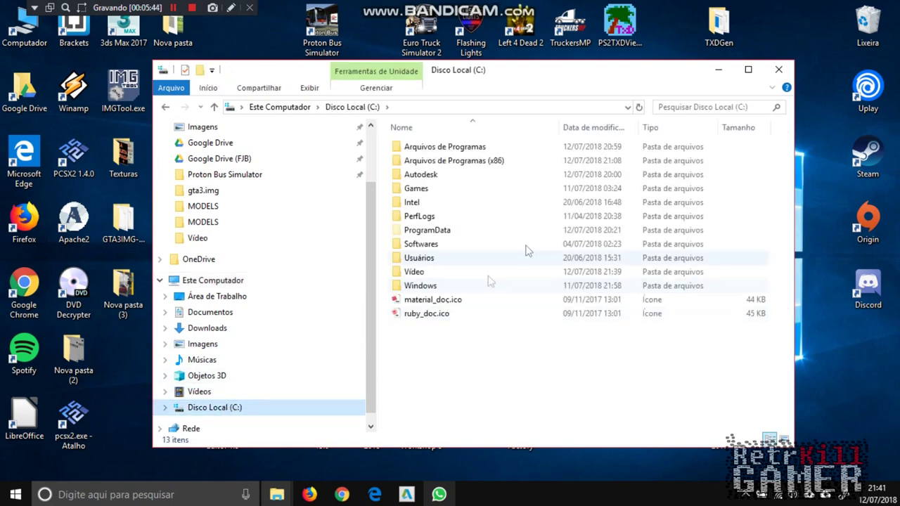
pyautogui.click(422, 187)
pyautogui.doubleClick(428, 190)
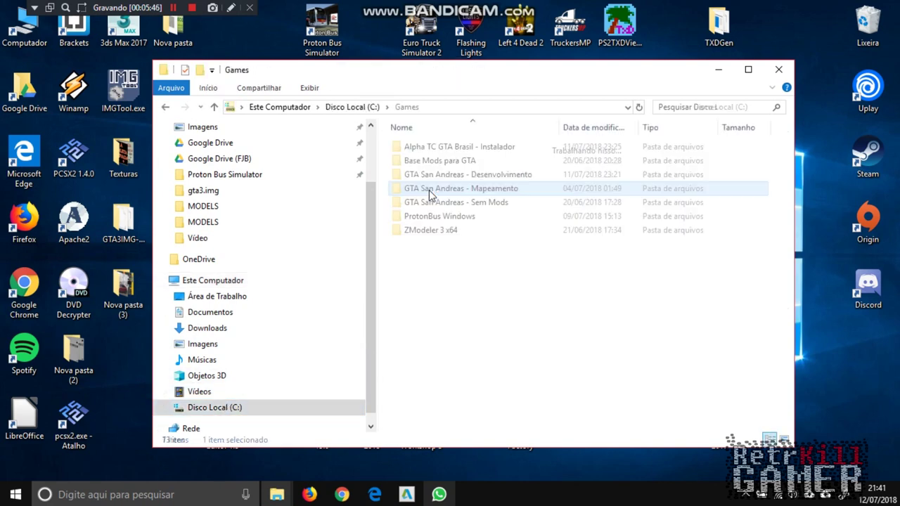
pyautogui.click(353, 111)
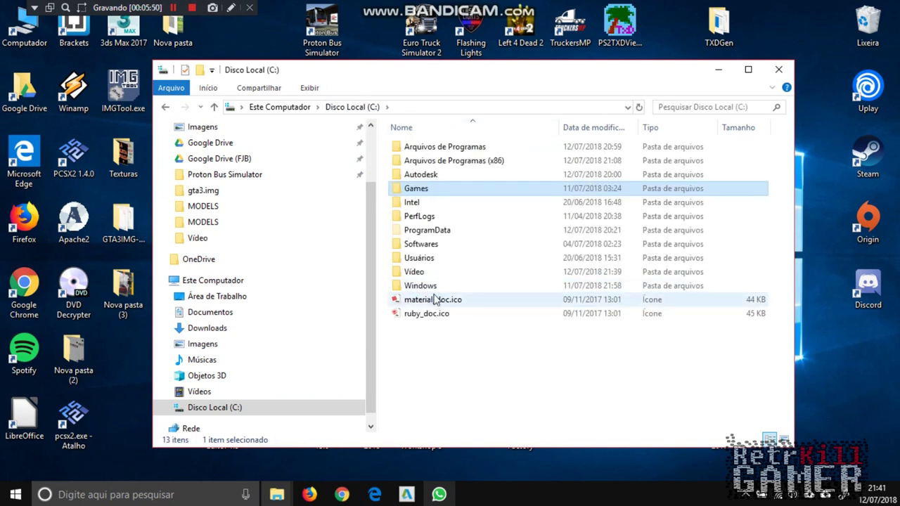
pyautogui.doubleClick(430, 272)
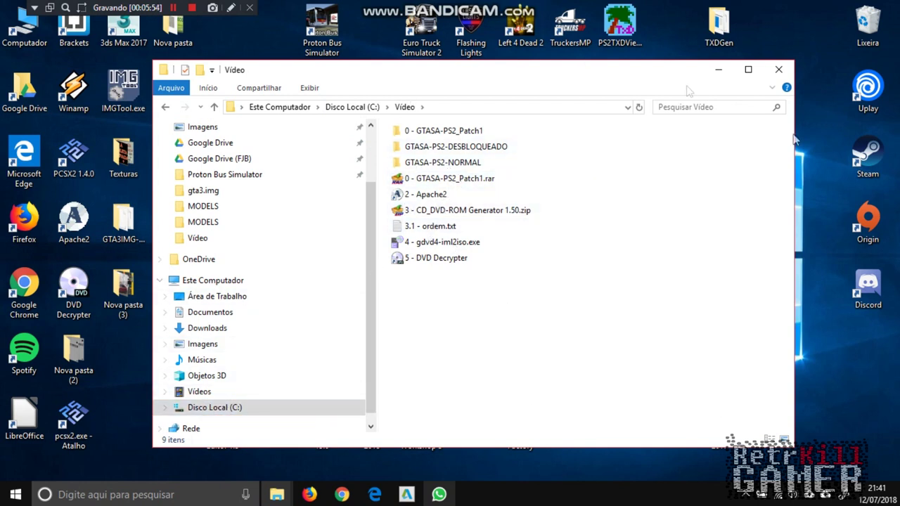
pyautogui.doubleClick(424, 196)
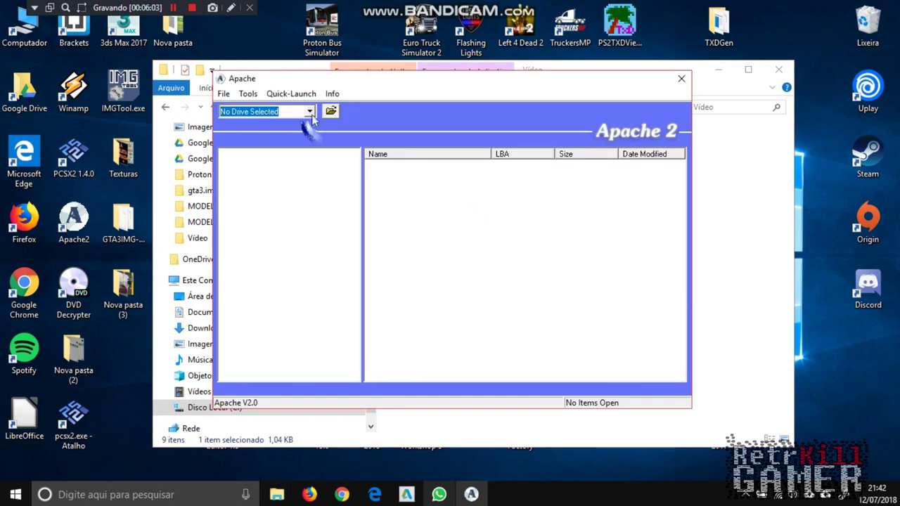
# Step: Load GTASA.iso from the 0 - GTASA-PS2_Patch1 folder as the ISO image in Apache 2
pyautogui.click(330, 111)
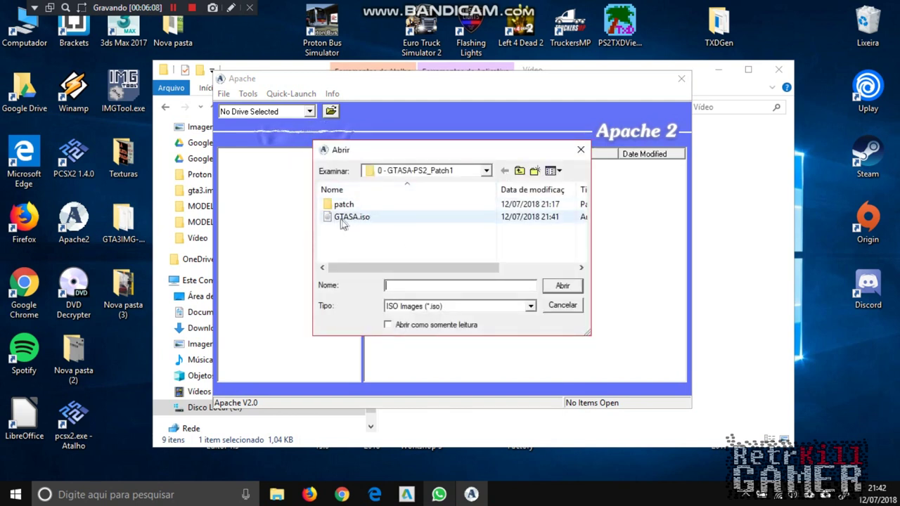
pyautogui.click(486, 170)
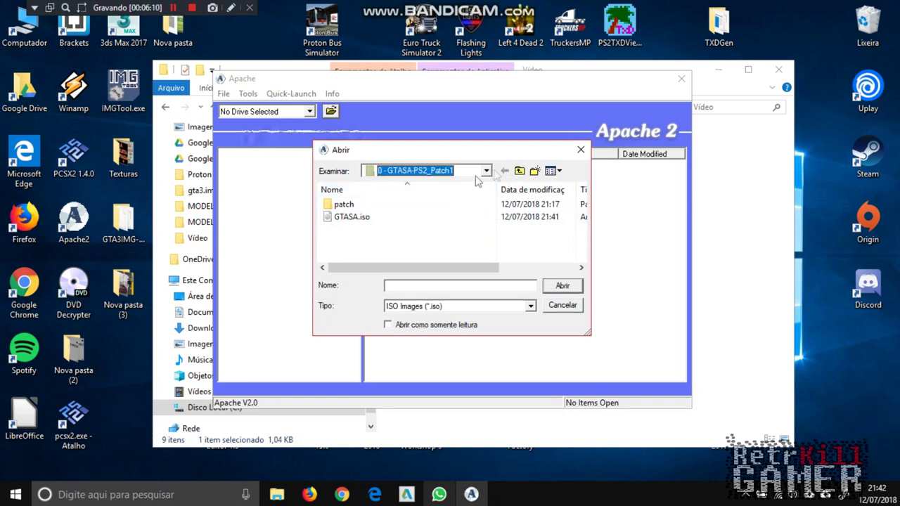
pyautogui.click(485, 171)
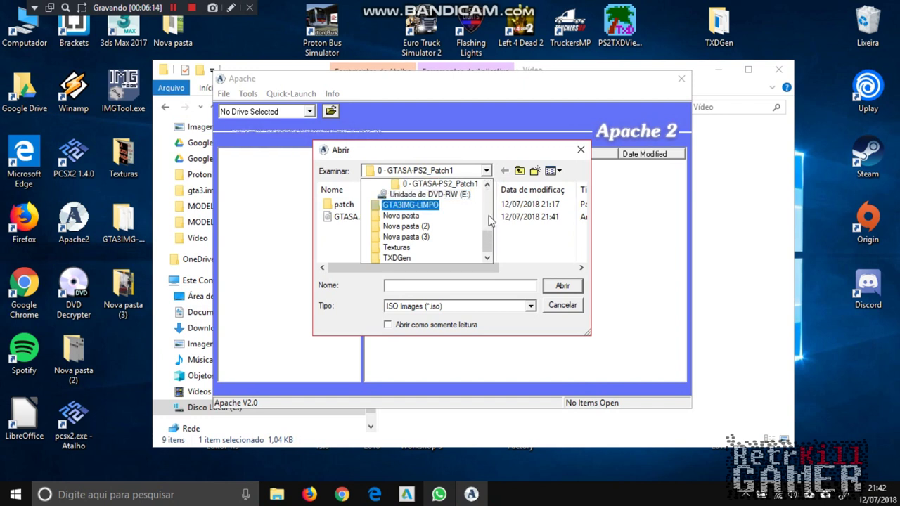
pyautogui.scroll(2, 492, 232)
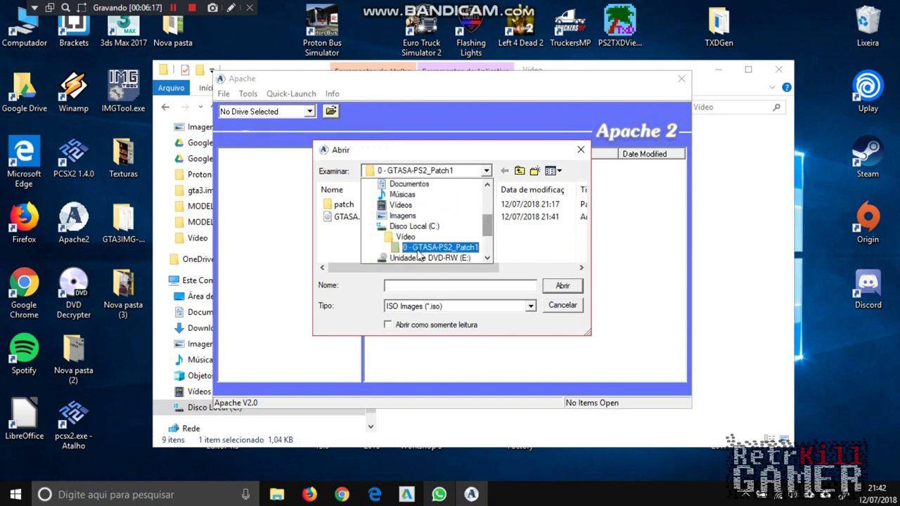
pyautogui.click(422, 253)
pyautogui.click(357, 220)
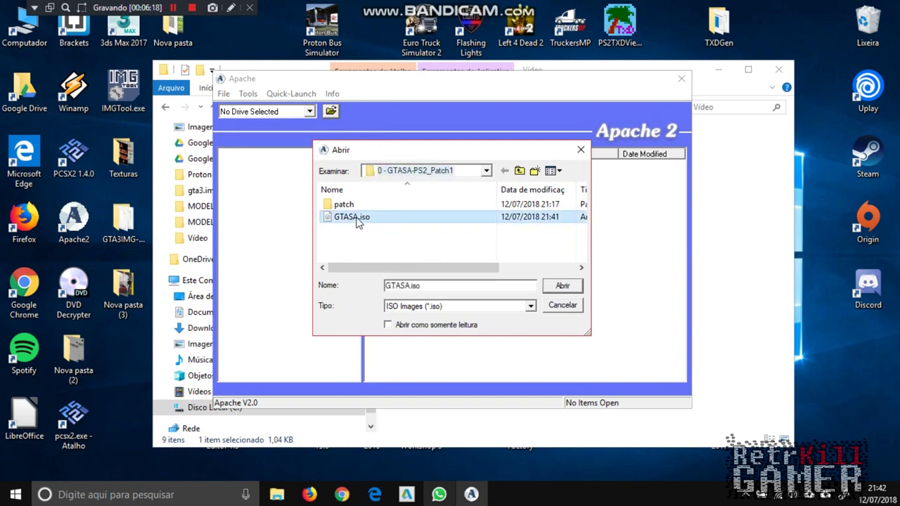
pyautogui.click(561, 287)
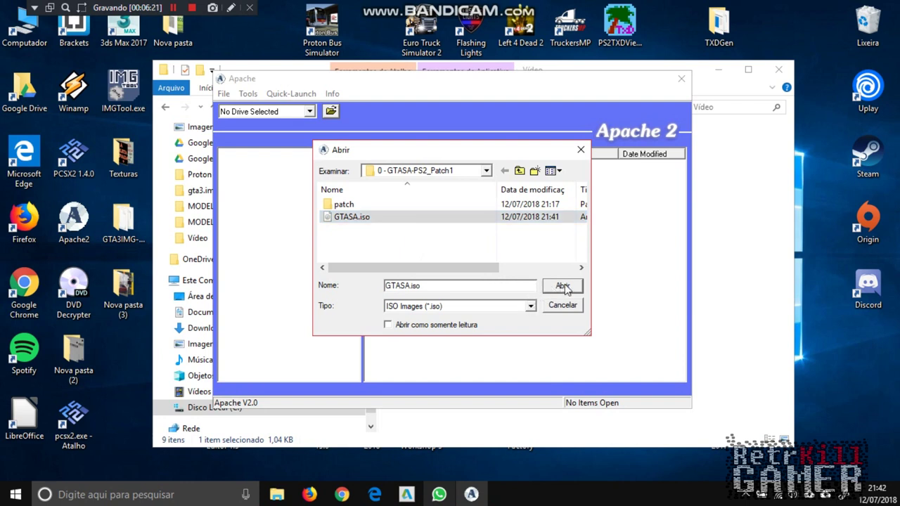
pyautogui.click(563, 287)
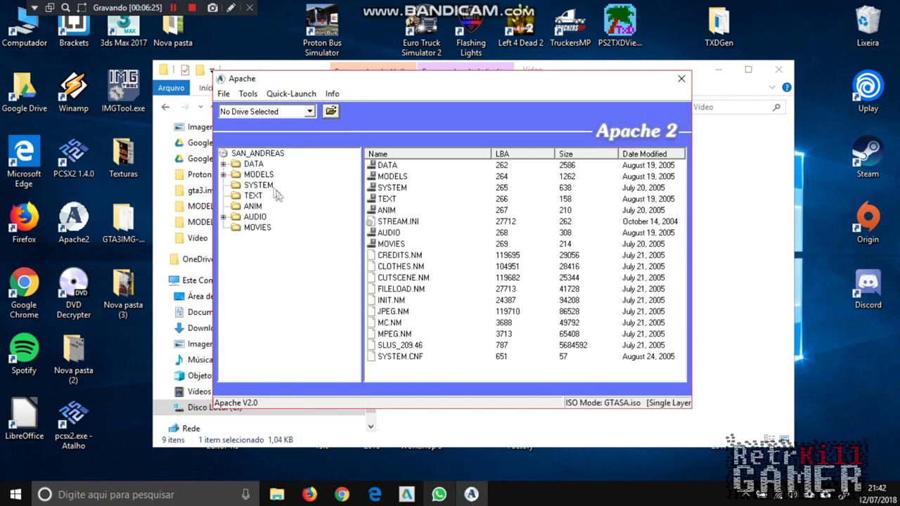
# Step: Extract all contents of the SAN_ANDREAS image to C:\Vídeo\GTASA-PS2-DESBLOQUEADO and close Apache 2 once the extraction is complete
pyautogui.rightClick(258, 154)
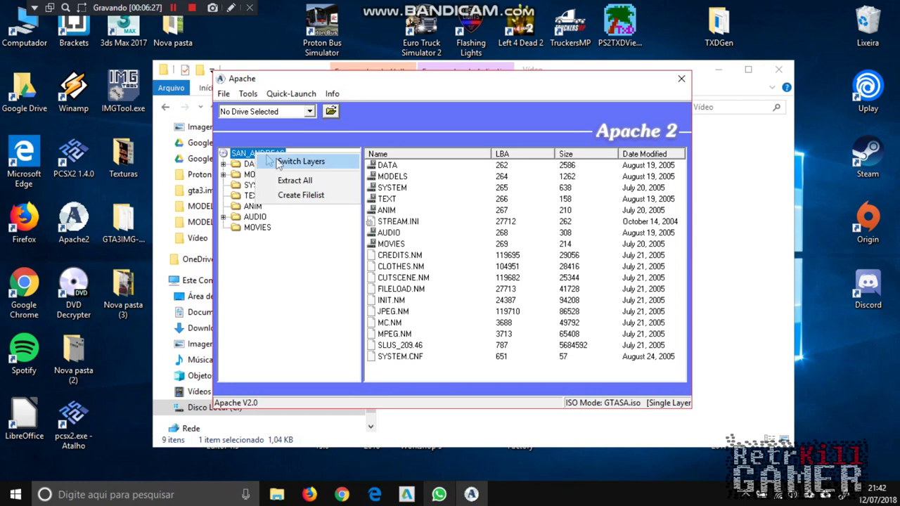
pyautogui.click(293, 180)
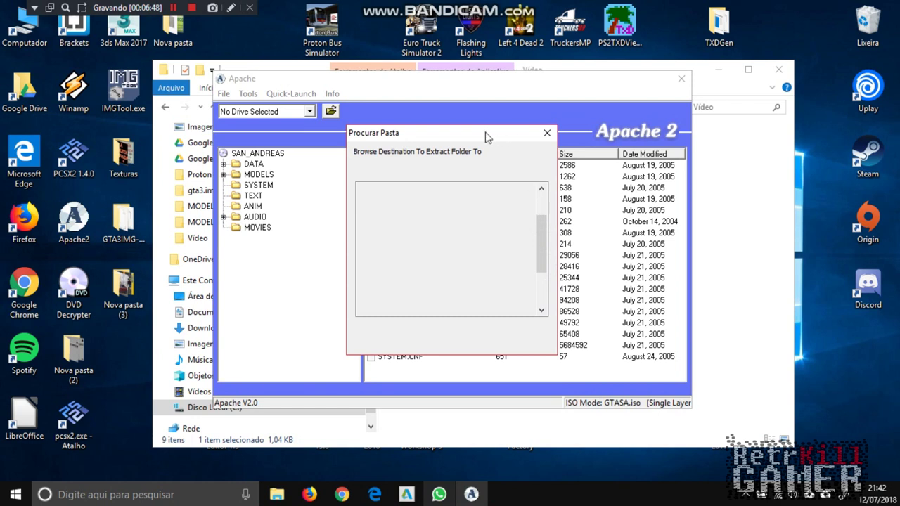
pyautogui.moveTo(543, 267); pyautogui.dragTo(548, 199)
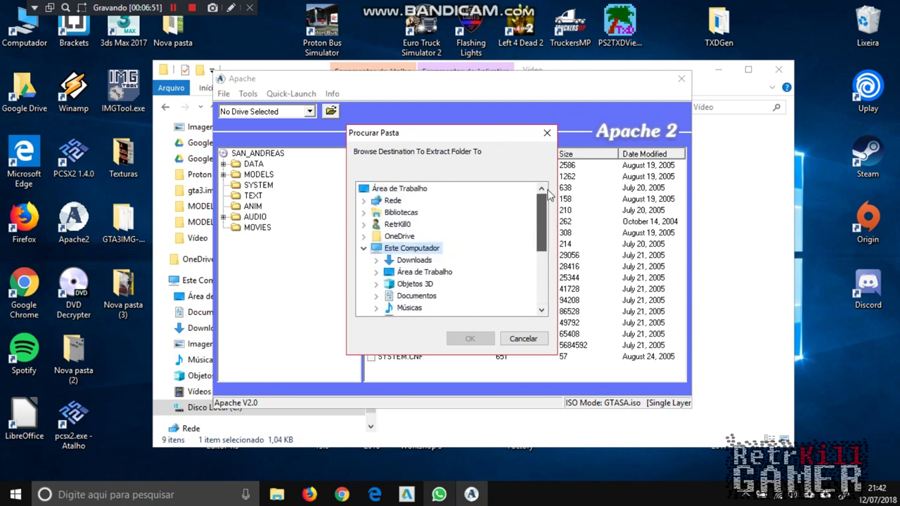
pyautogui.scroll(-3, 495, 256)
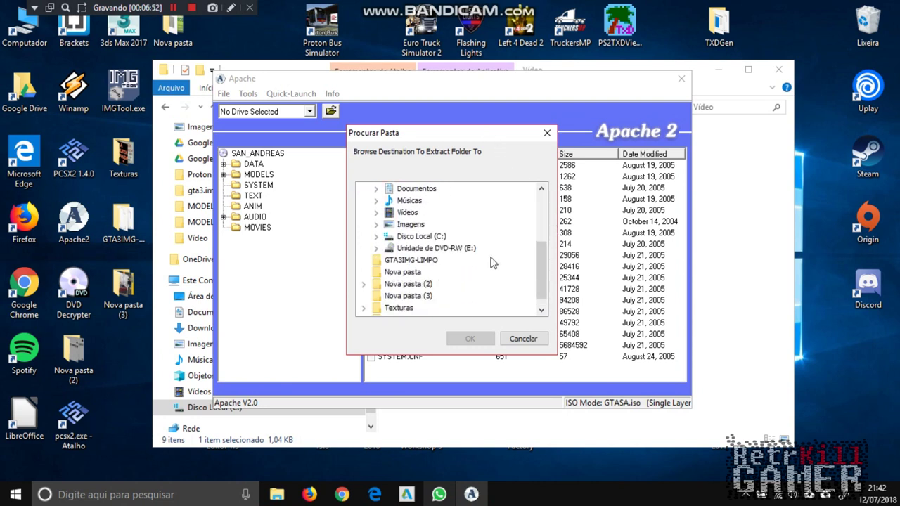
pyautogui.click(410, 225)
pyautogui.click(376, 237)
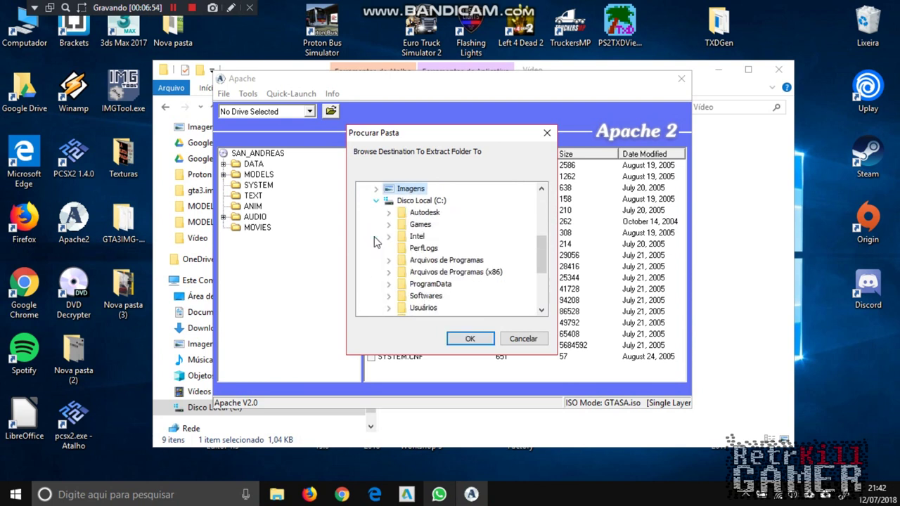
pyautogui.scroll(-3, 397, 232)
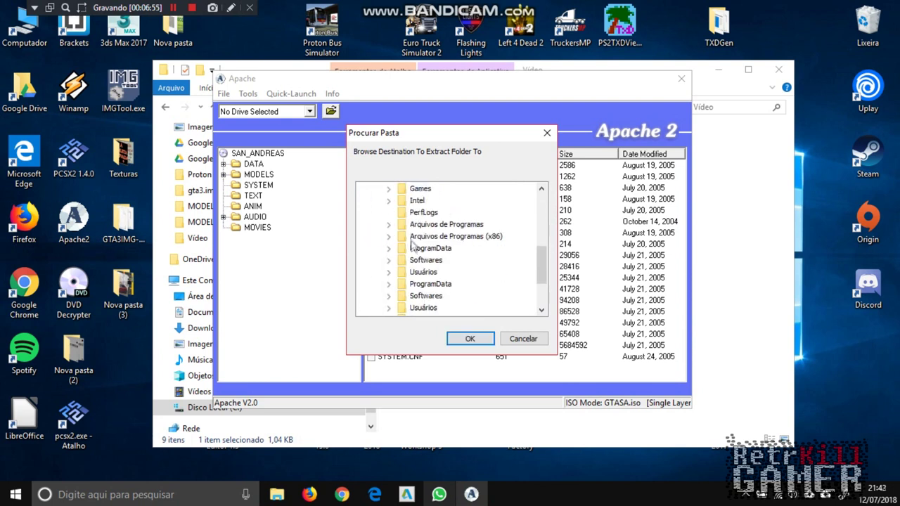
pyautogui.click(415, 212)
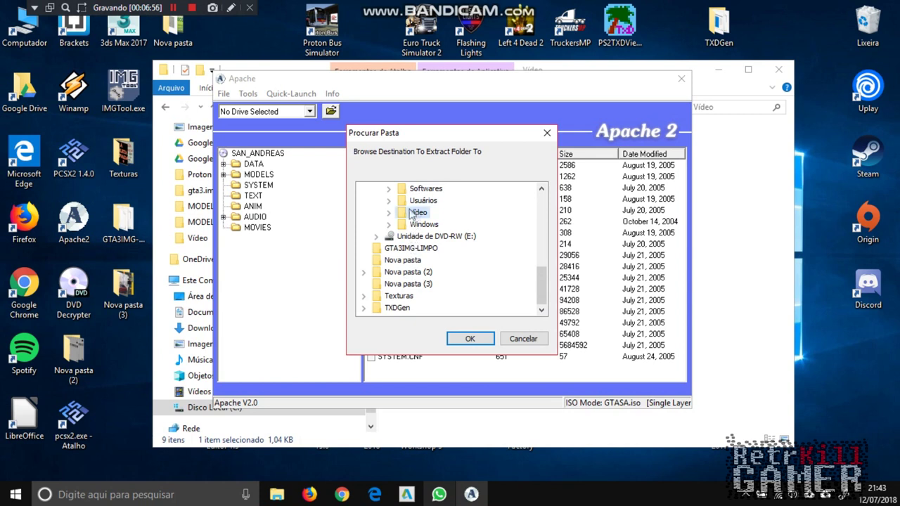
pyautogui.doubleClick(420, 215)
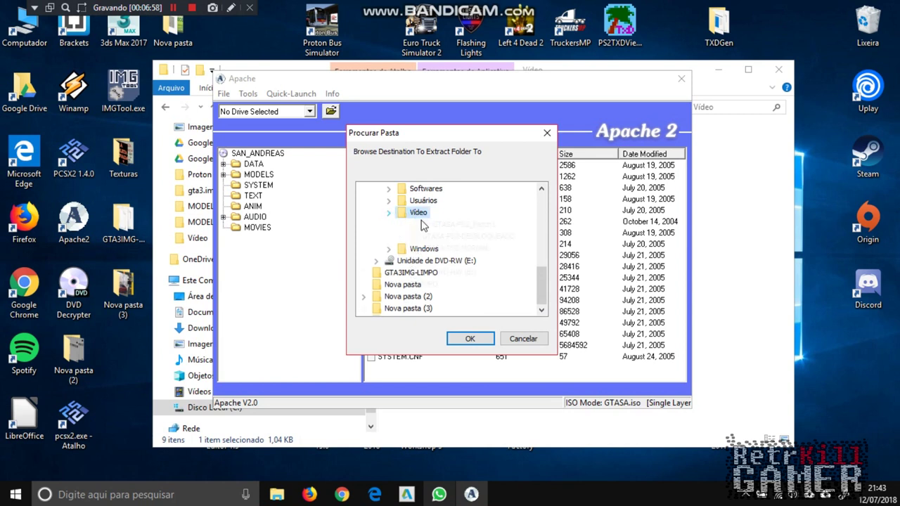
pyautogui.click(453, 237)
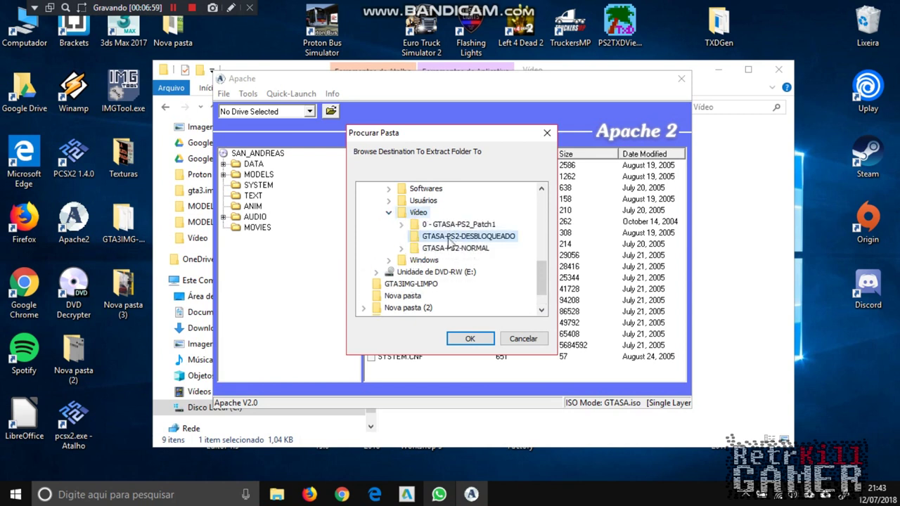
pyautogui.click(470, 339)
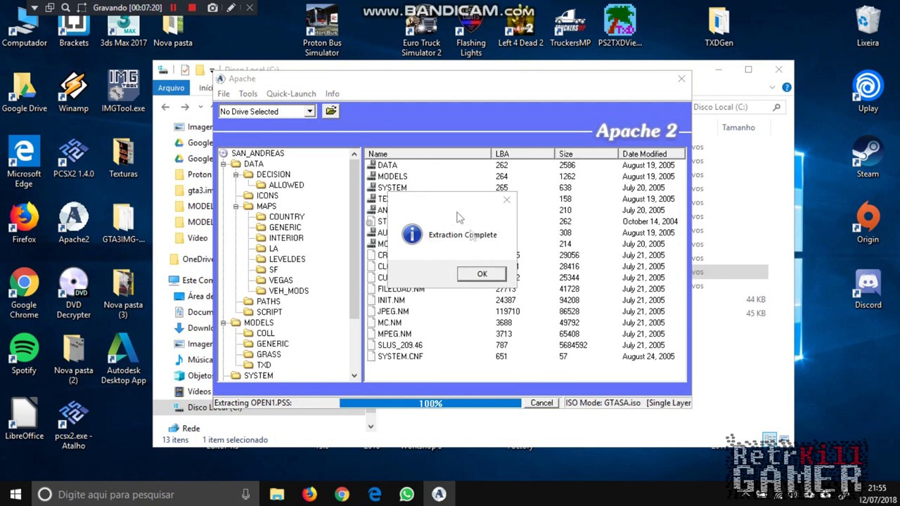
pyautogui.click(481, 275)
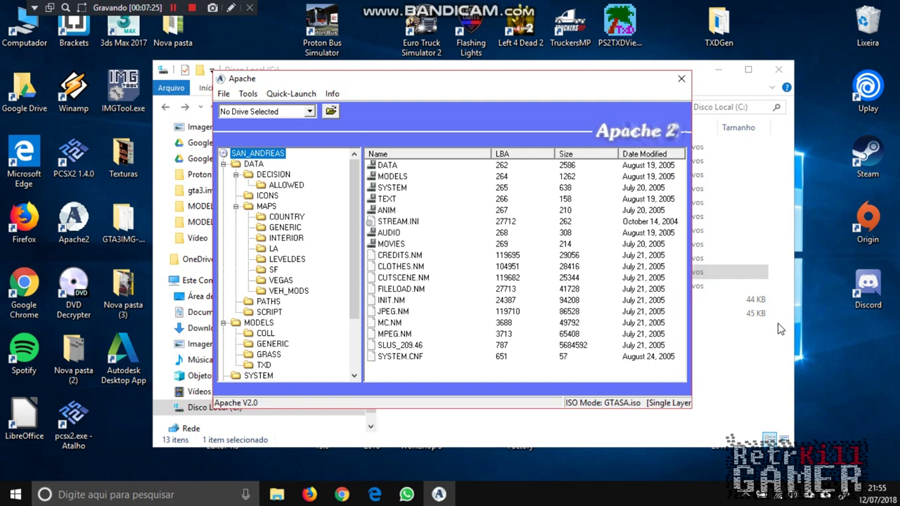
pyautogui.click(679, 81)
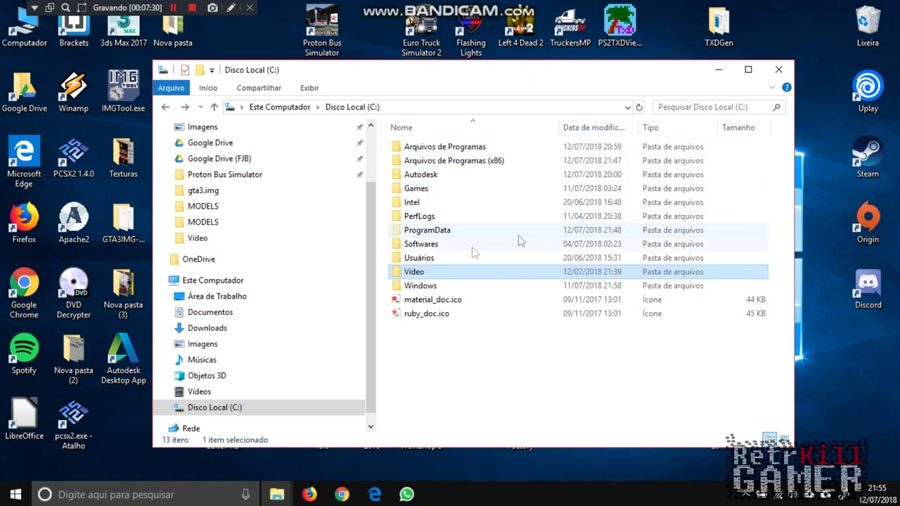
# Step: Move DUMMY1.IMG from the 0 - GTASA-PS2_Patch1 folder into GTASA-PS2-DESBLOQUEADO\SAN_ANDREAS\MODELS
pyautogui.doubleClick(434, 274)
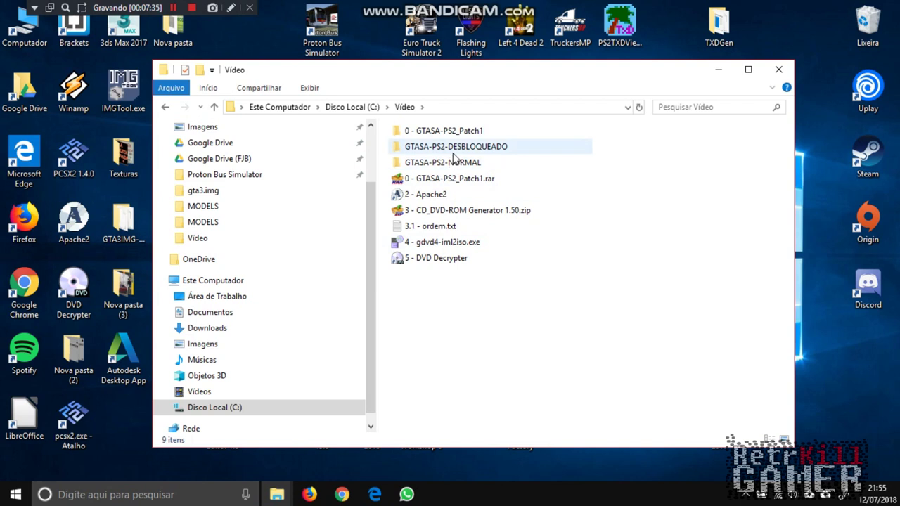
pyautogui.click(454, 157)
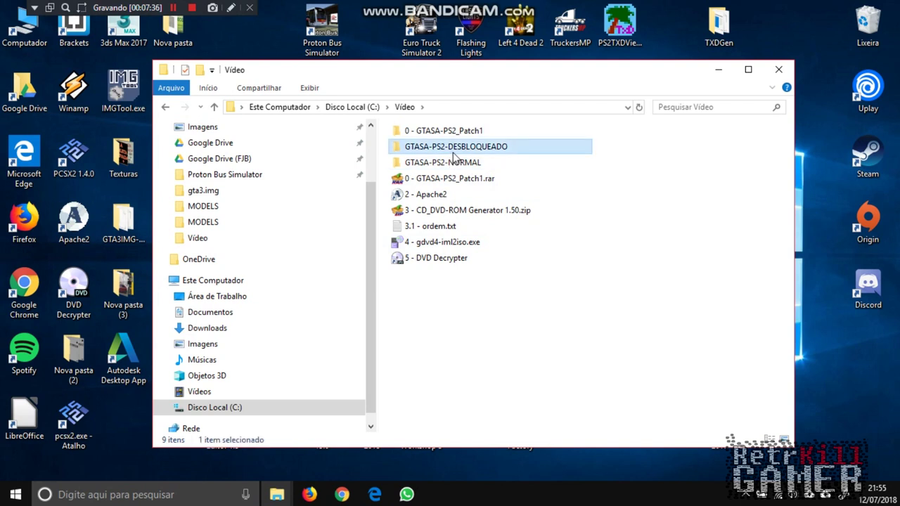
pyautogui.doubleClick(450, 131)
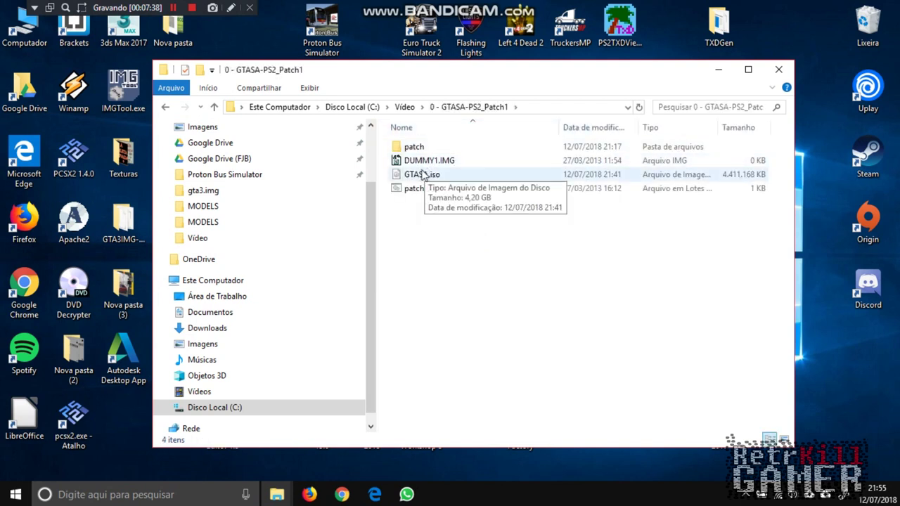
pyautogui.click(424, 162)
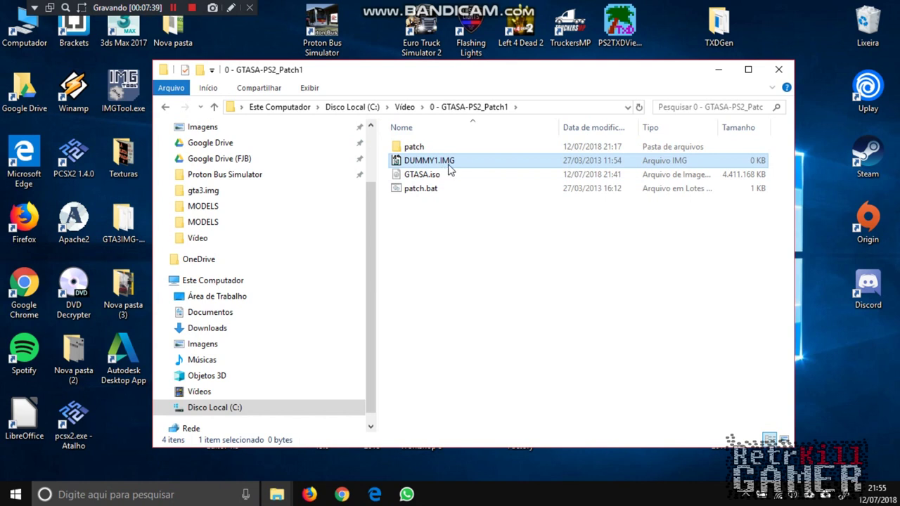
pyautogui.click(405, 109)
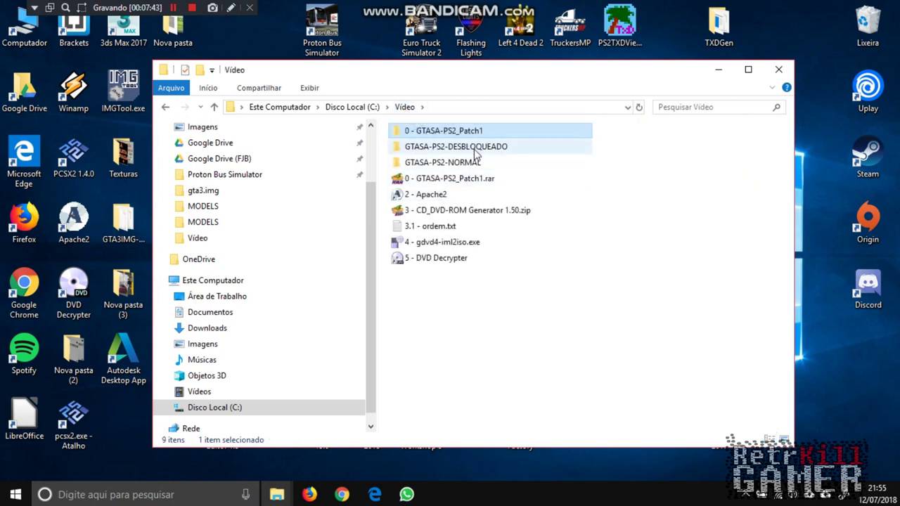
pyautogui.doubleClick(475, 149)
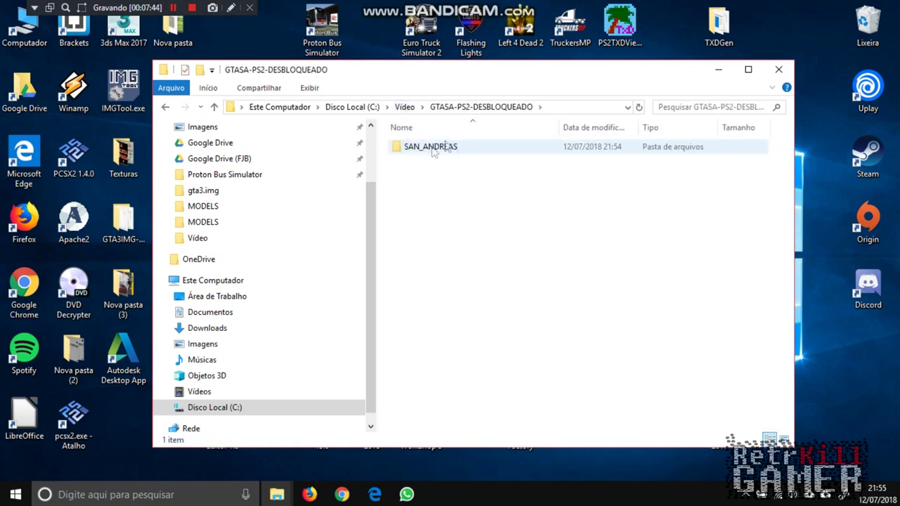
pyautogui.doubleClick(429, 149)
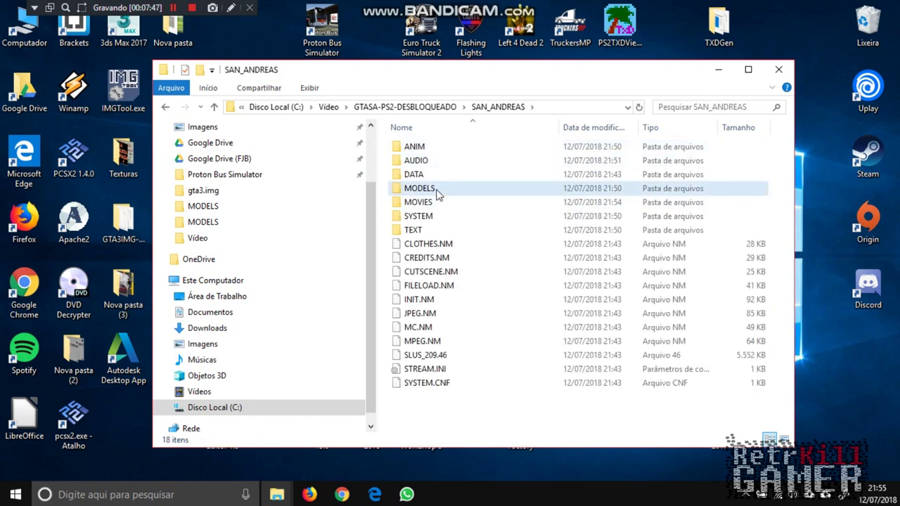
pyautogui.doubleClick(421, 189)
pyautogui.moveTo(511, 258); pyautogui.dragTo(518, 257)
pyautogui.click(460, 144)
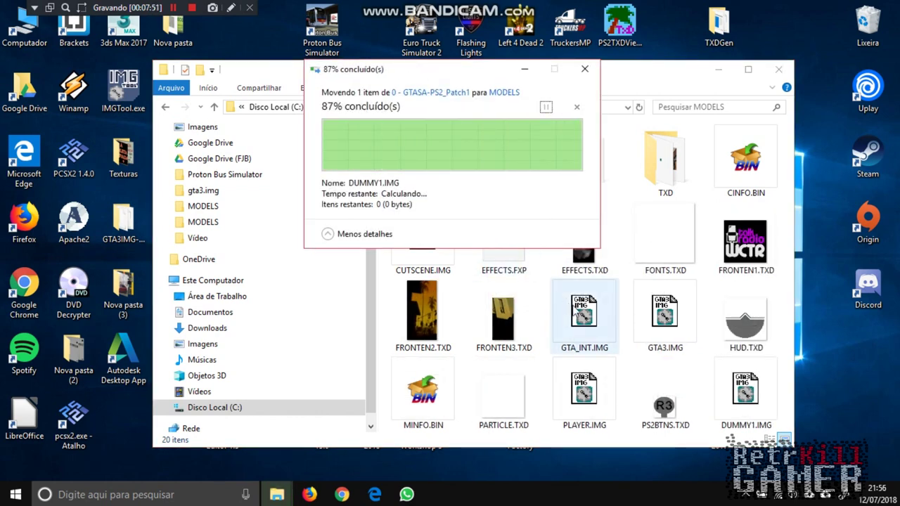
# Step: Return to the Vídeo folder and extract 3 - CD_DVD-ROM Generator 1.50.zip into its own subfolder with IZArc
pyautogui.click(414, 107)
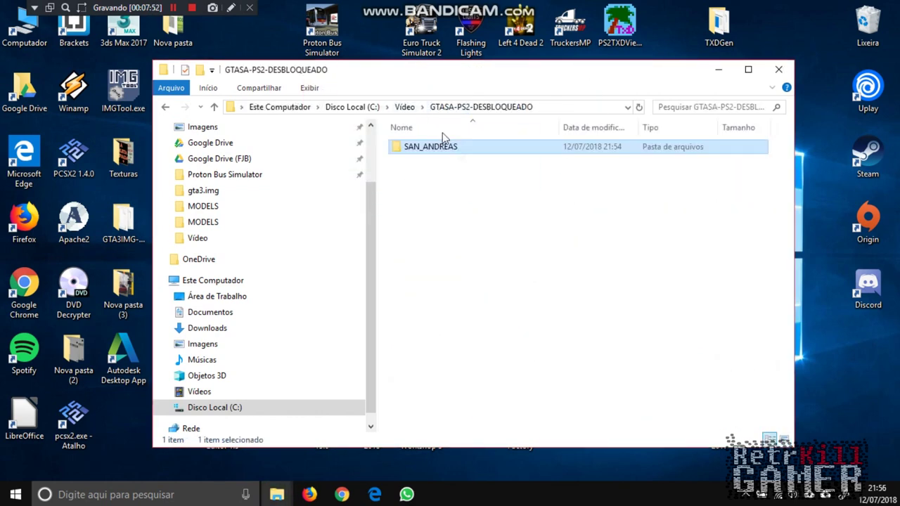
pyautogui.click(412, 113)
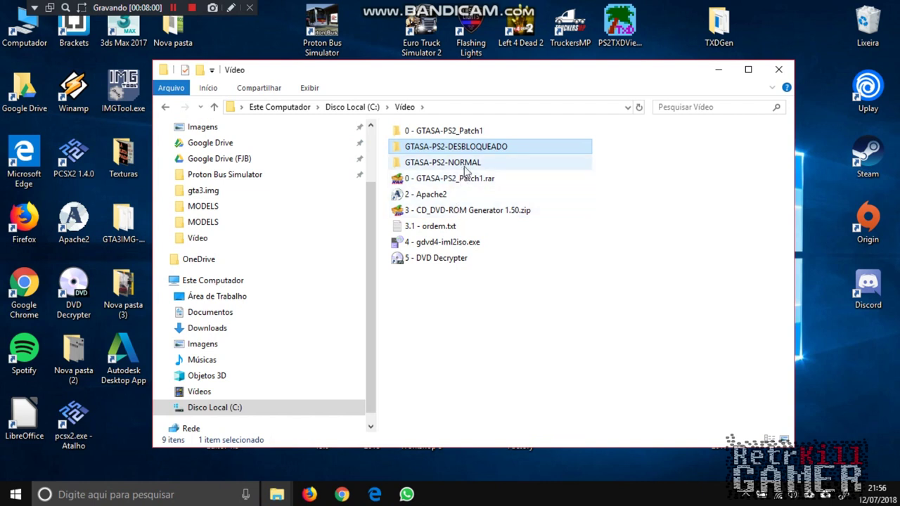
pyautogui.click(435, 212)
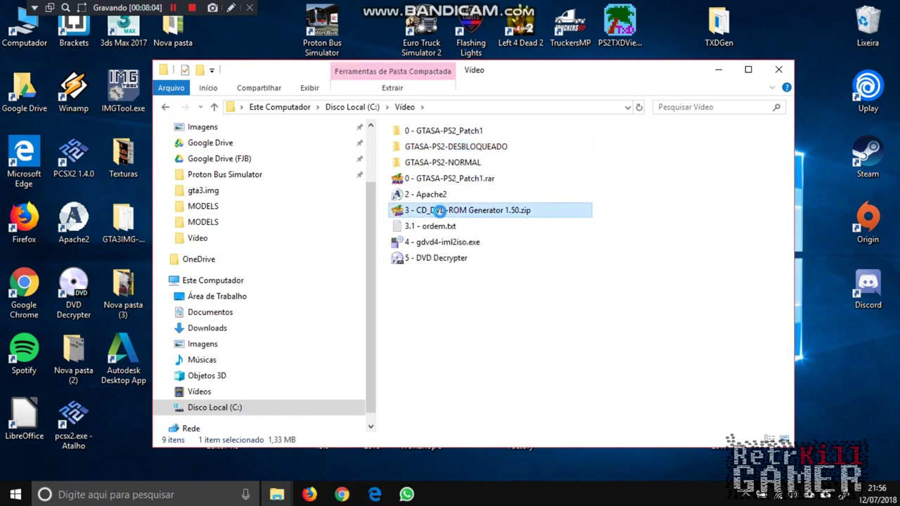
pyautogui.rightClick(440, 213)
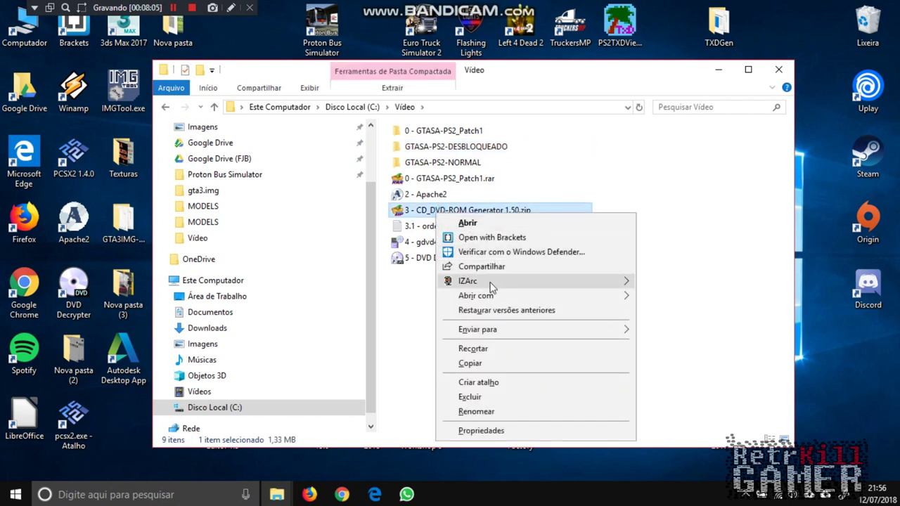
pyautogui.moveTo(500, 283)
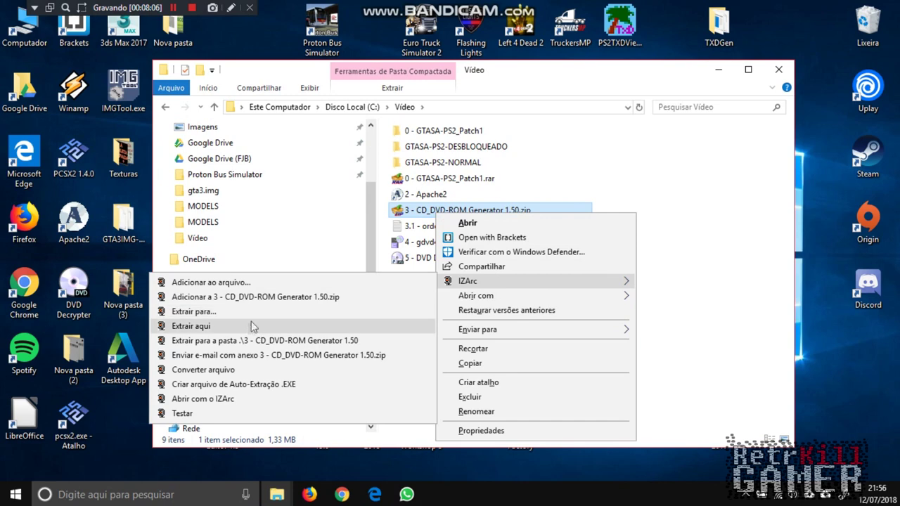
pyautogui.click(247, 342)
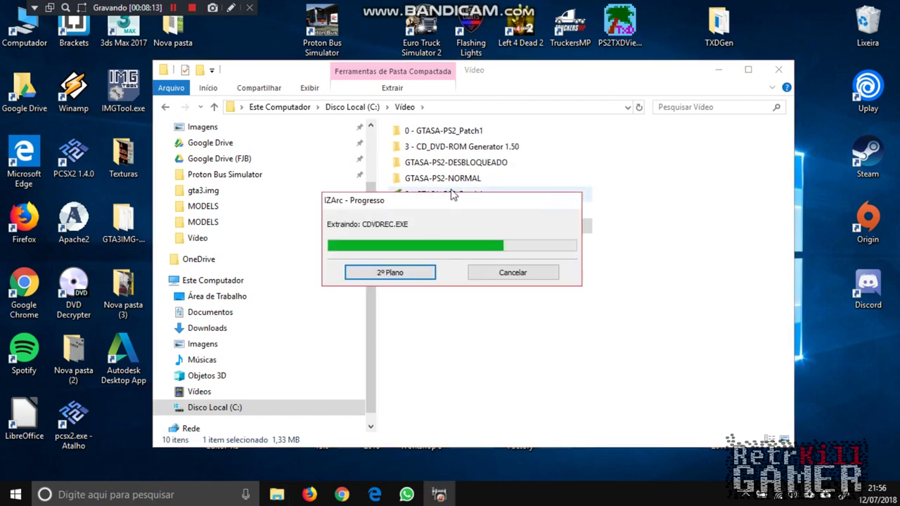
# Step: Launch CDVDGEN.EXE from the extracted 3 - CD_DVD-ROM Generator 1.50 folder and create a new DVD-ROM Master Disc project
pyautogui.doubleClick(470, 149)
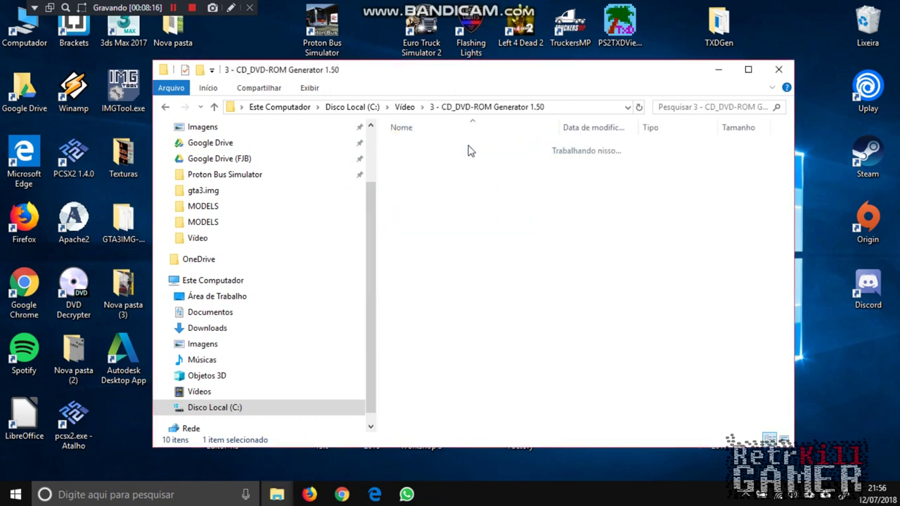
pyautogui.click(455, 154)
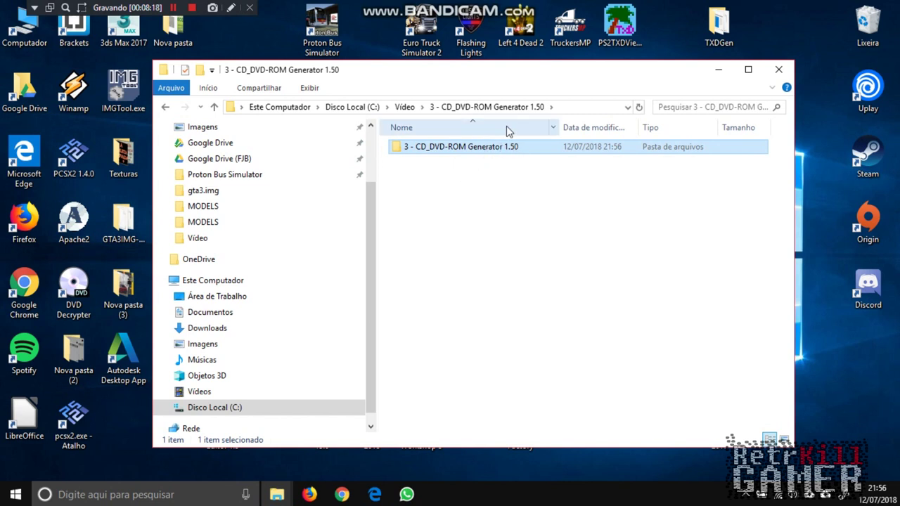
pyautogui.doubleClick(454, 151)
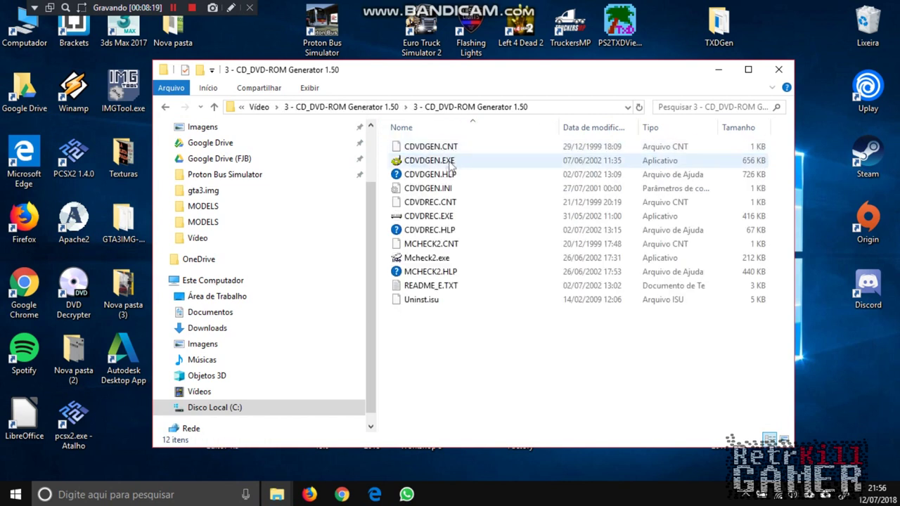
pyautogui.click(429, 163)
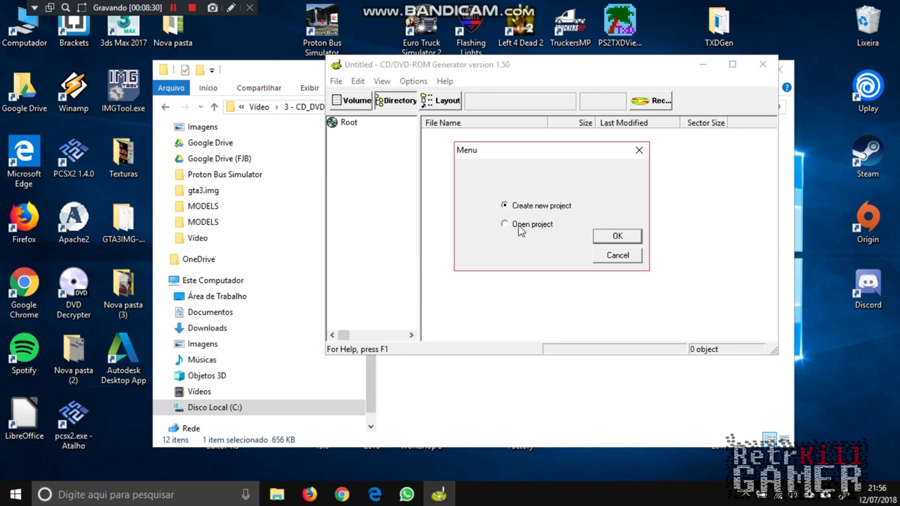
pyautogui.click(615, 239)
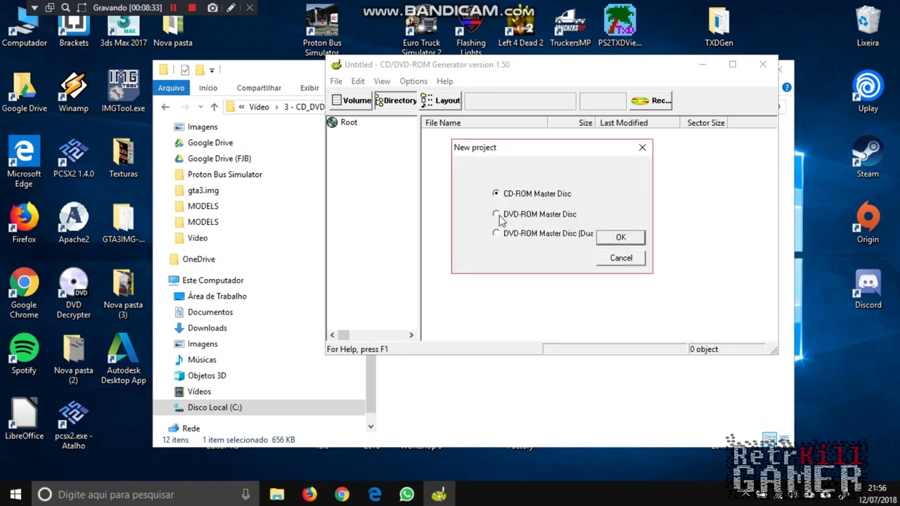
pyautogui.click(620, 237)
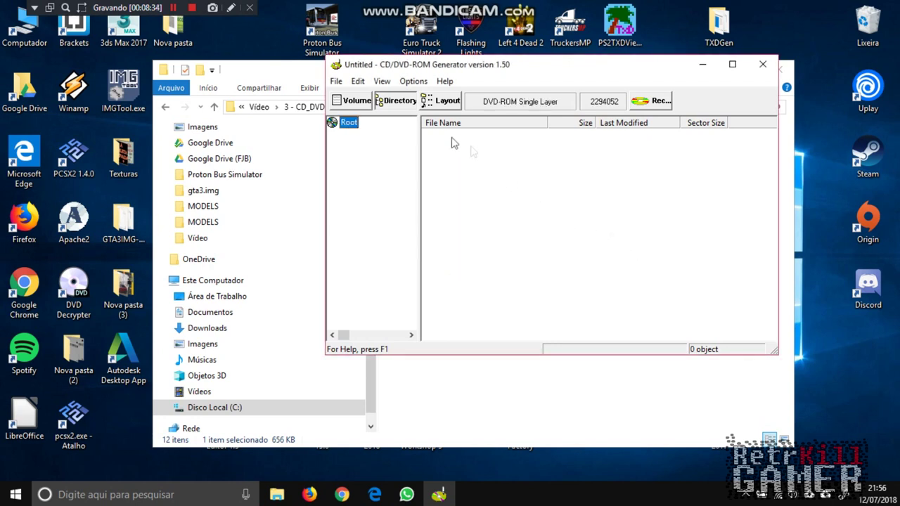
# Step: Show the project's volume settings and open 3.1 - ordem.txt from the Vídeo folder beside them at its VOLUME section
pyautogui.click(356, 100)
pyautogui.moveTo(449, 69); pyautogui.dragTo(622, 110)
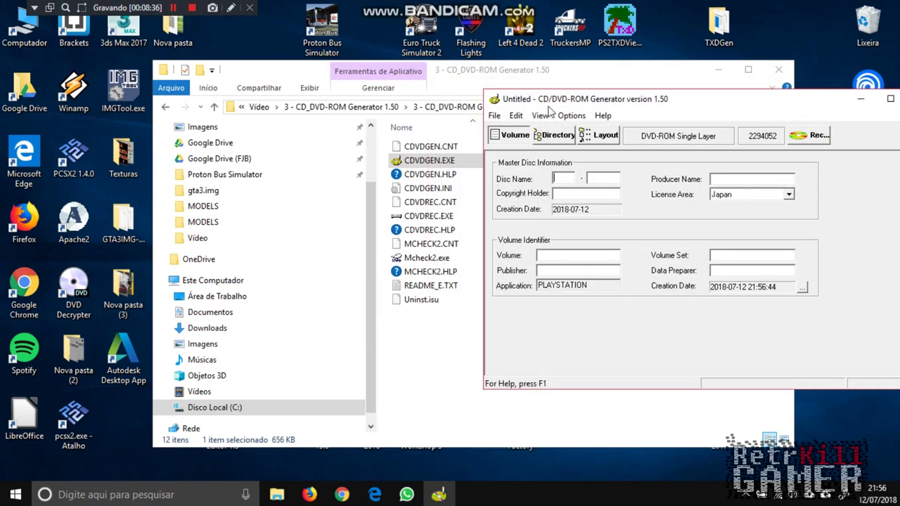
pyautogui.click(333, 111)
pyautogui.click(333, 111)
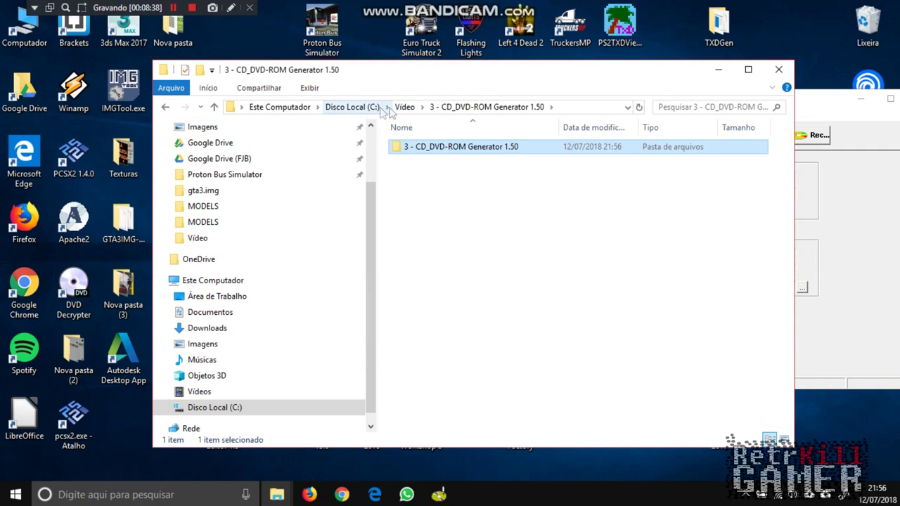
pyautogui.click(404, 108)
pyautogui.click(433, 242)
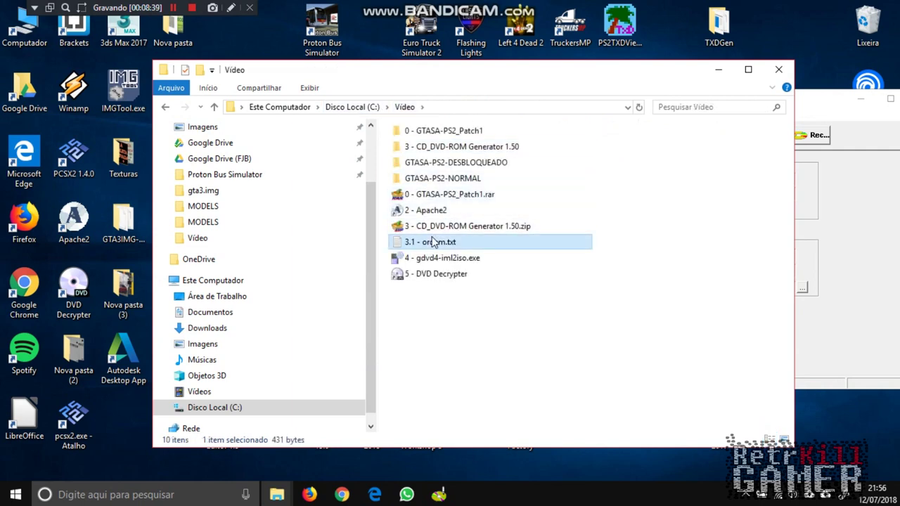
pyautogui.click(717, 70)
pyautogui.moveTo(458, 219); pyautogui.dragTo(310, 129)
pyautogui.scroll(-3, 257, 408)
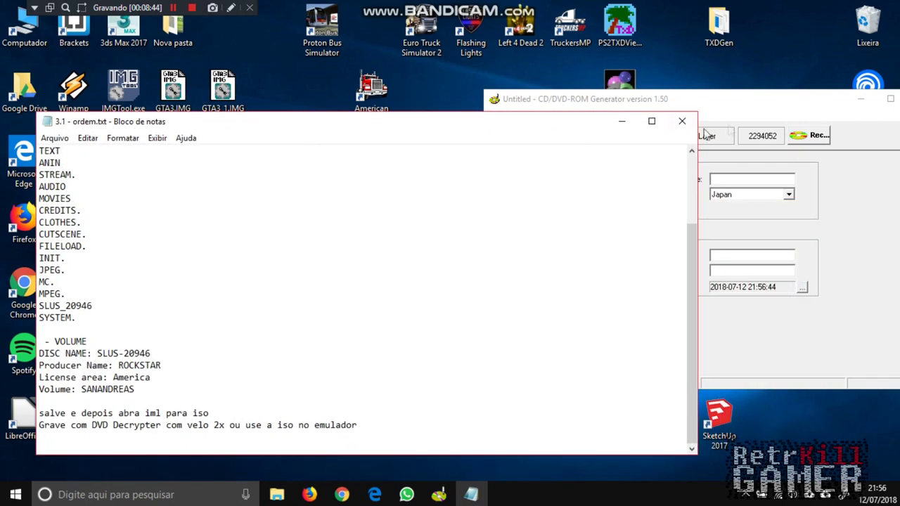
pyautogui.moveTo(808, 107); pyautogui.dragTo(728, 80)
# Step: Fill in the disc name SLUS-20946, producer name ROCKSTAR, license area America and volume SAN_ANDREAS
pyautogui.click(471, 151)
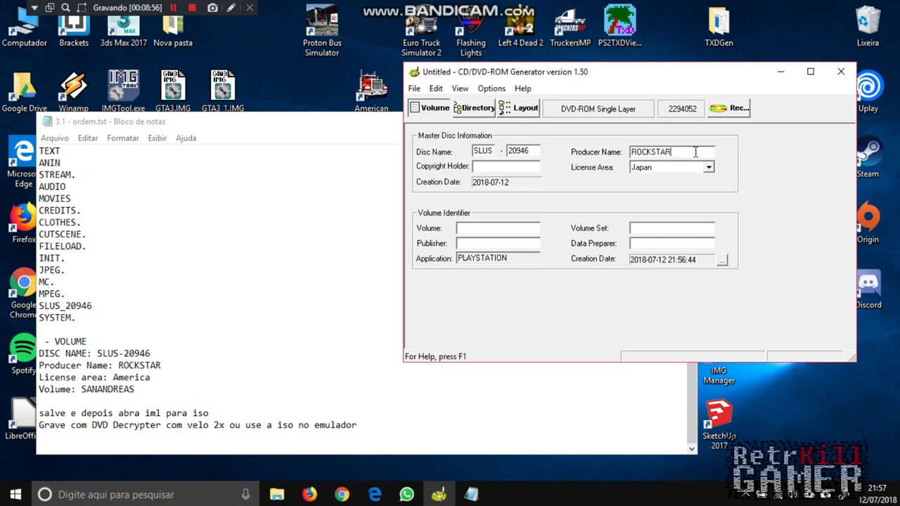
pyautogui.click(683, 171)
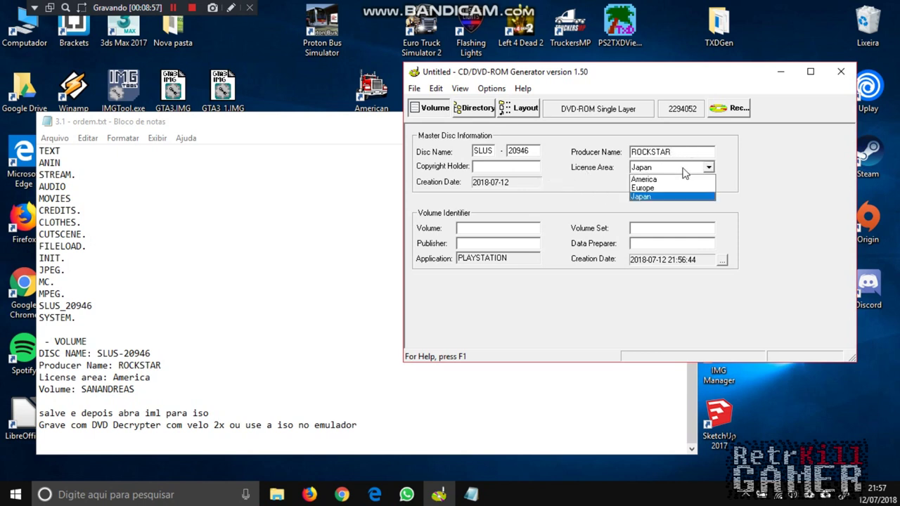
pyautogui.click(656, 180)
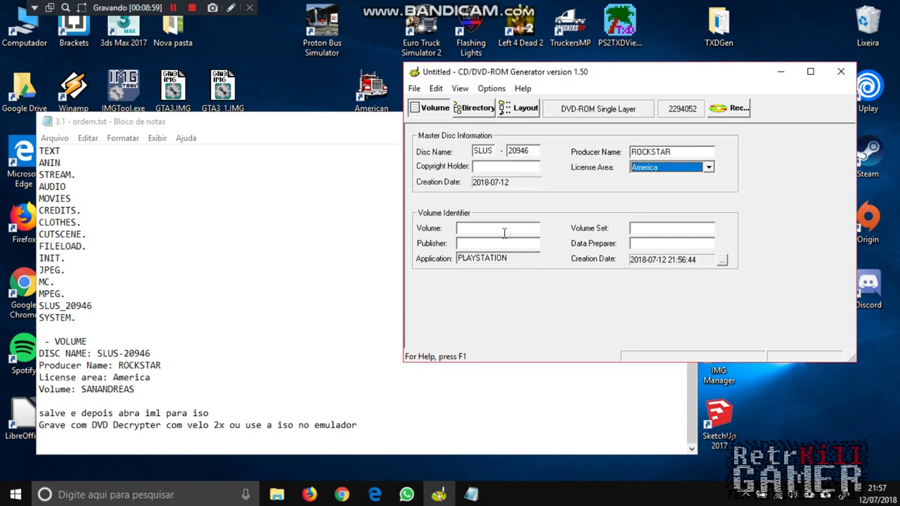
pyautogui.click(480, 229)
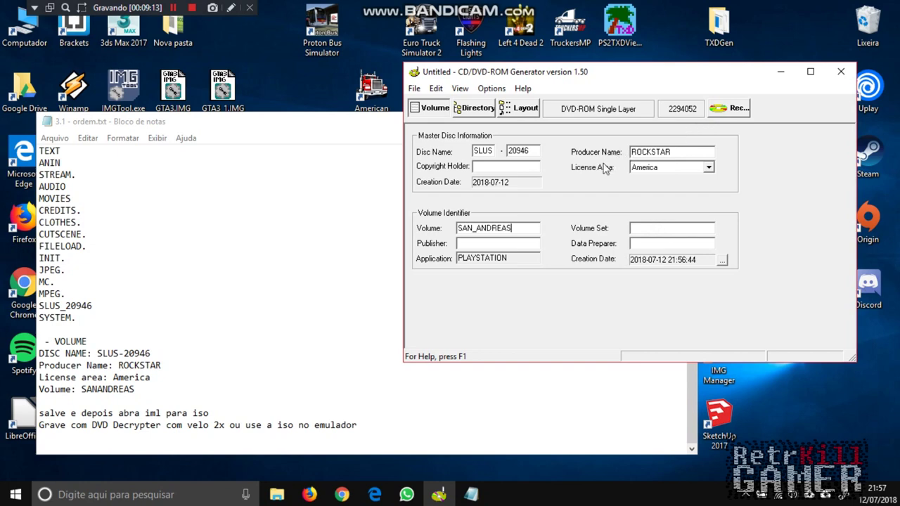
# Step: Show the project's directory view and bring up the ORDEM list of 3.1 - ordem.txt beside it
pyautogui.click(480, 111)
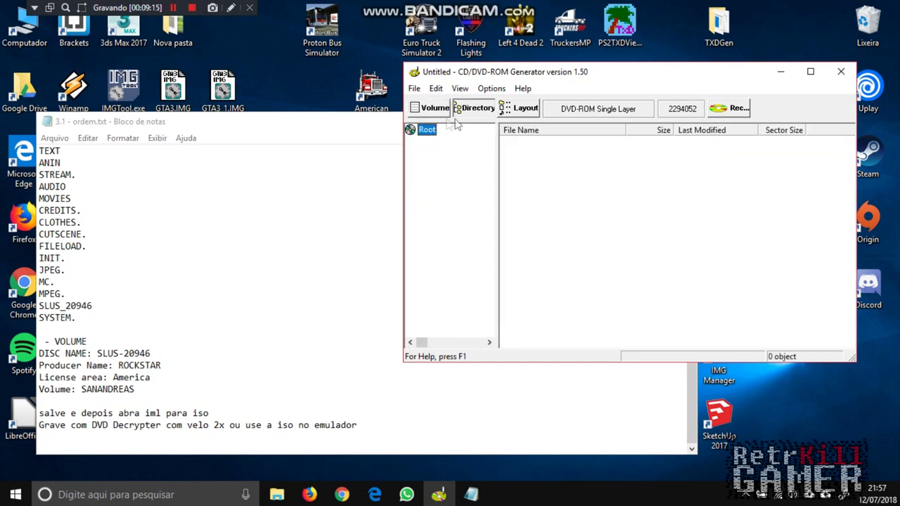
pyautogui.moveTo(305, 128); pyautogui.dragTo(287, 180)
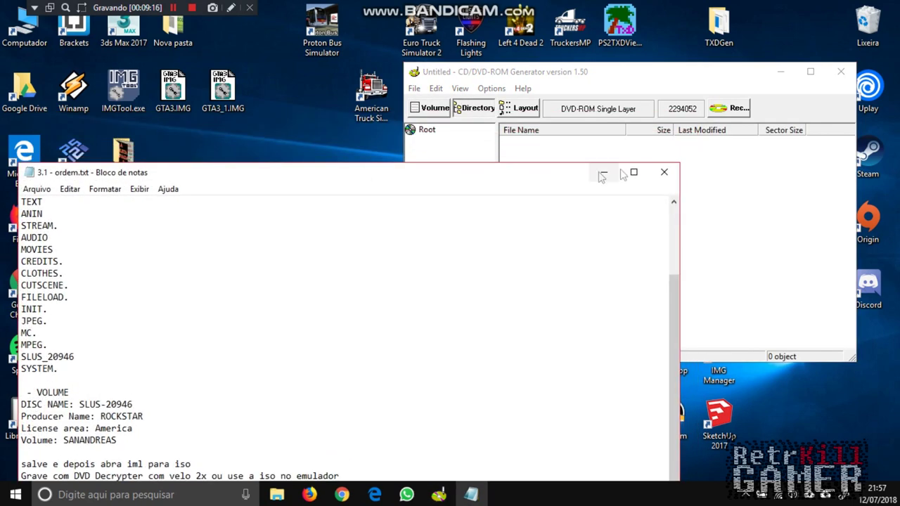
pyautogui.scroll(3, 265, 261)
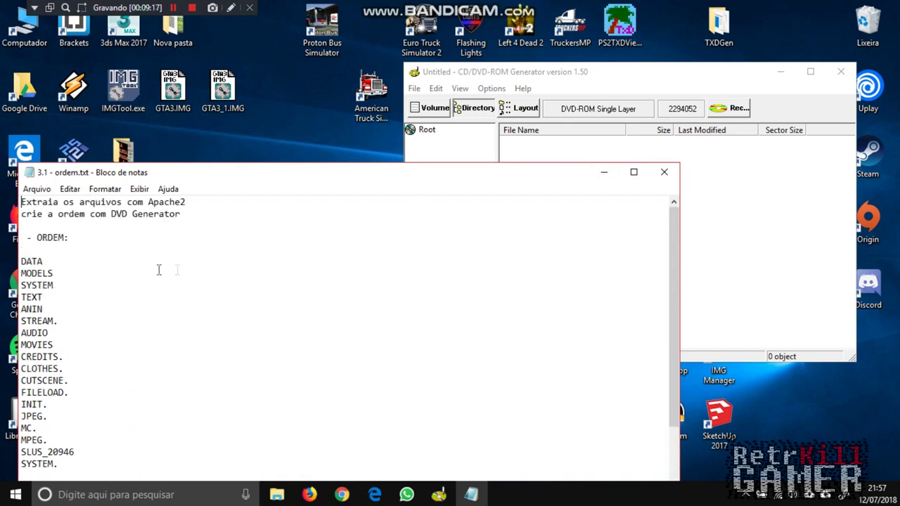
pyautogui.scroll(-1, 117, 270)
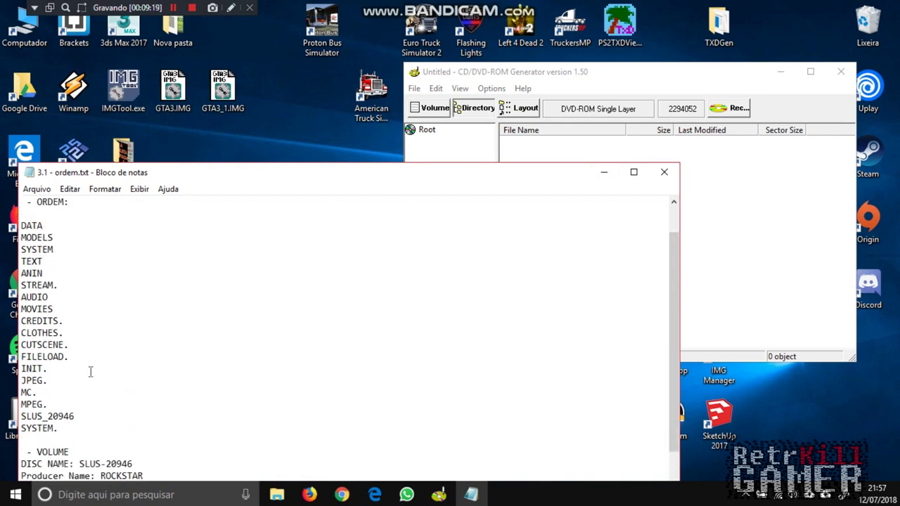
# Step: Open the SAN_ANDREAS folder inside Vídeo's GTASA-PS2-DESBLOQUEADO and place its window so the order list and project stay visible
pyautogui.click(276, 494)
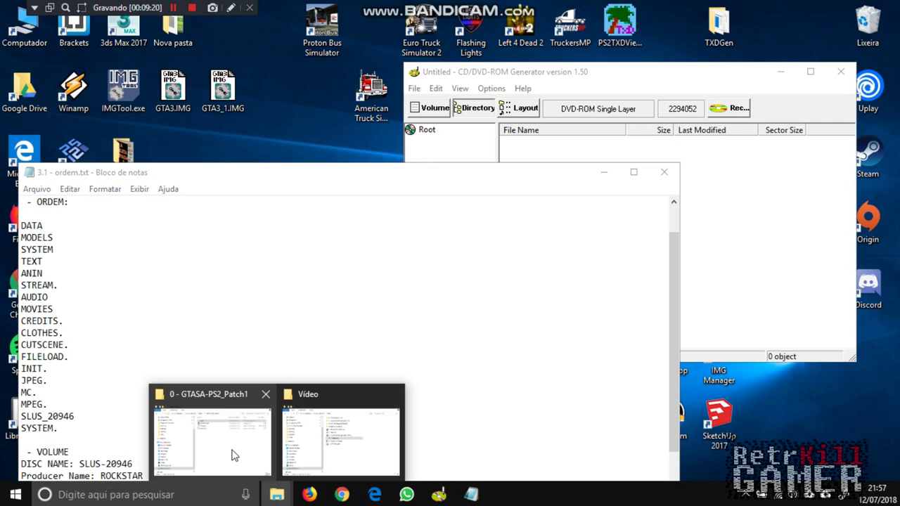
pyautogui.click(233, 455)
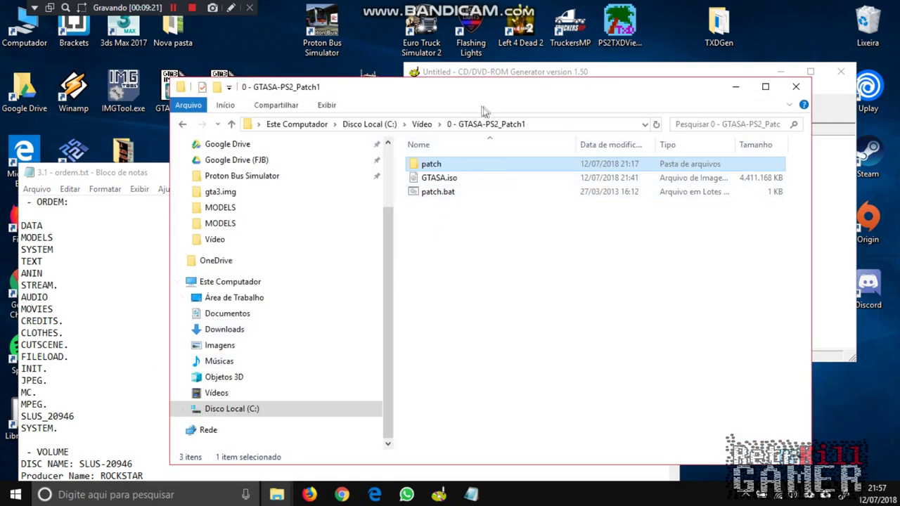
pyautogui.click(422, 125)
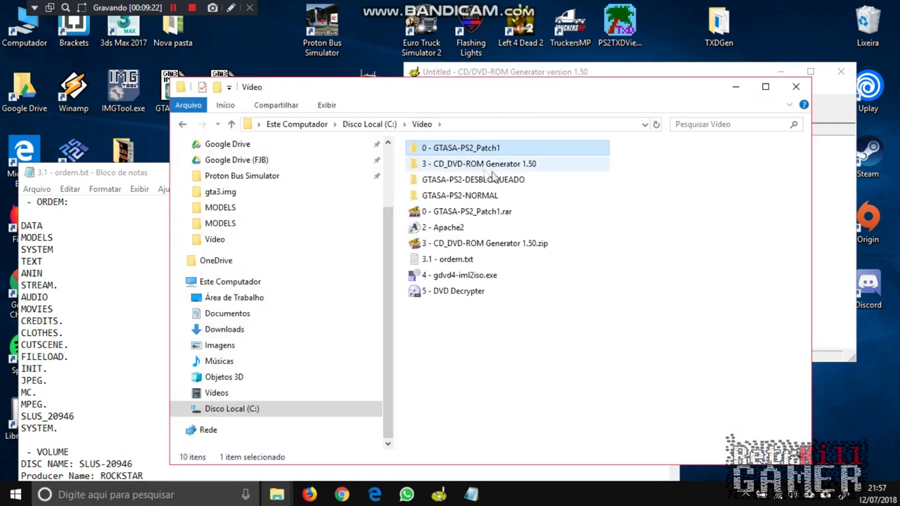
pyautogui.doubleClick(497, 180)
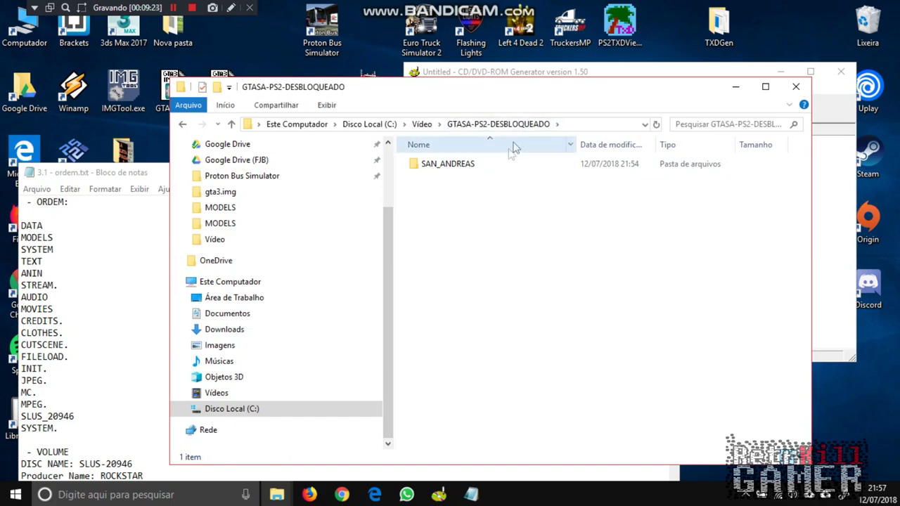
pyautogui.doubleClick(480, 173)
pyautogui.moveTo(502, 100); pyautogui.dragTo(448, 307)
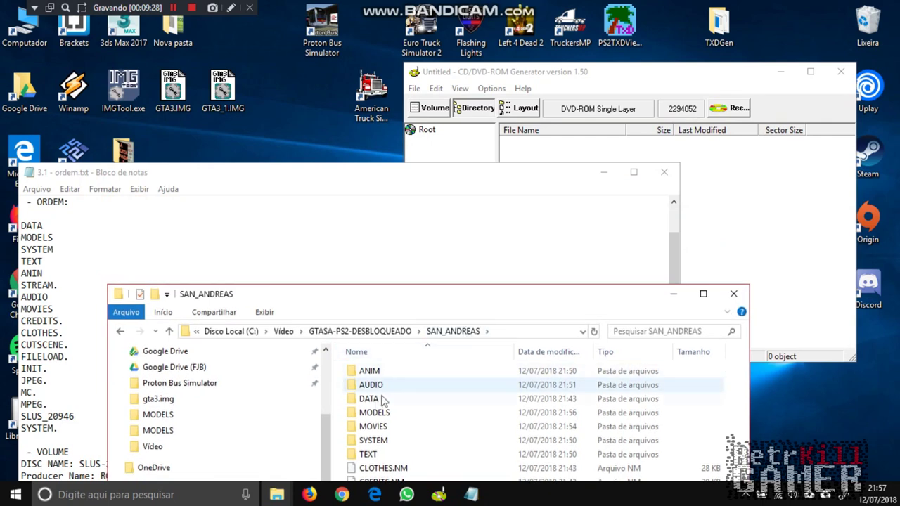
# Step: Add the DATA, MODELS, SYSTEM and TEXT folders from SAN_ANDREAS to the disc project's root, in that order
pyautogui.moveTo(373, 402); pyautogui.dragTo(762, 196)
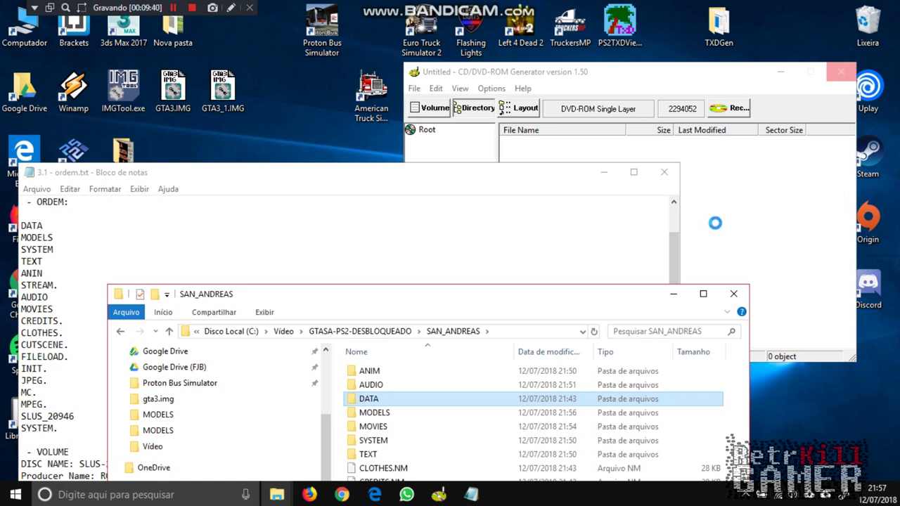
pyautogui.moveTo(381, 415); pyautogui.dragTo(775, 218)
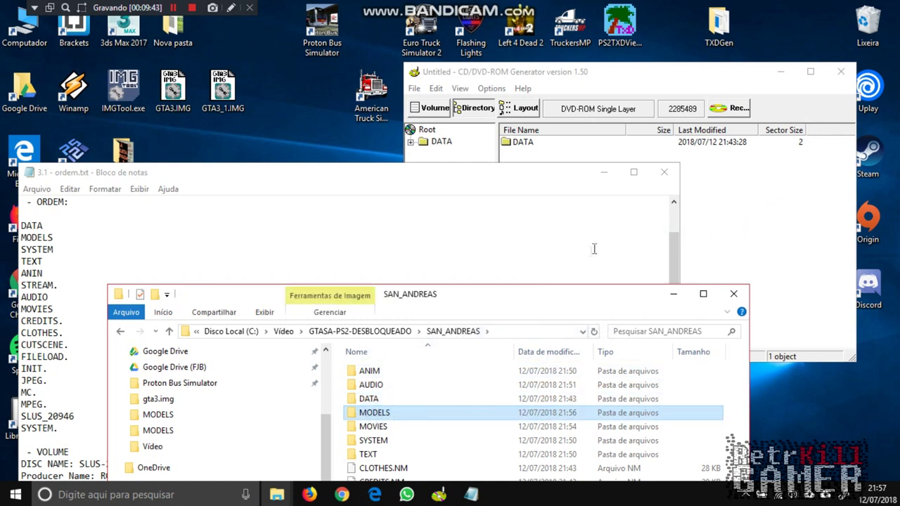
pyautogui.moveTo(367, 446); pyautogui.dragTo(734, 223)
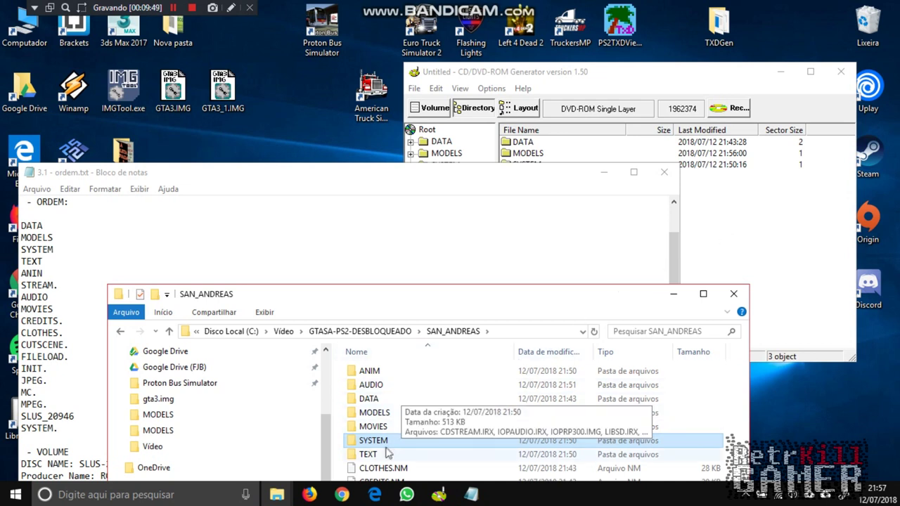
pyautogui.moveTo(368, 454); pyautogui.dragTo(781, 225)
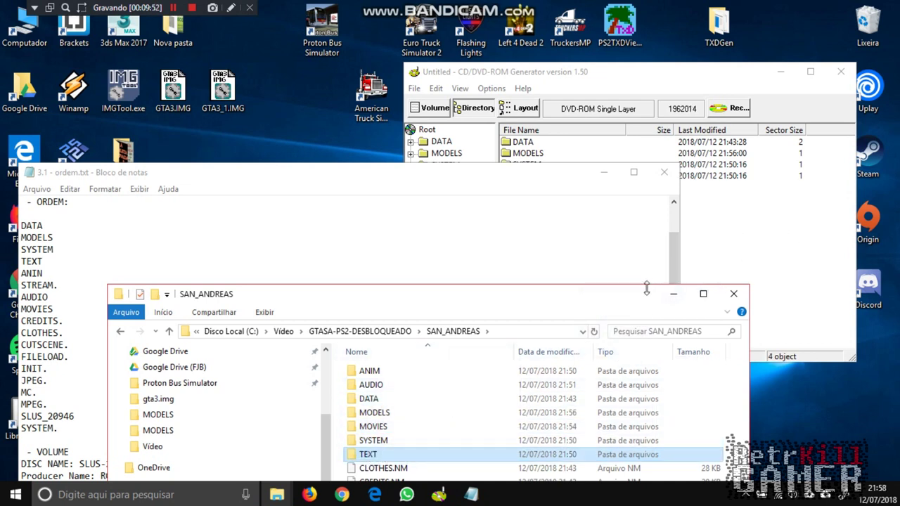
pyautogui.moveTo(456, 298); pyautogui.dragTo(456, 225)
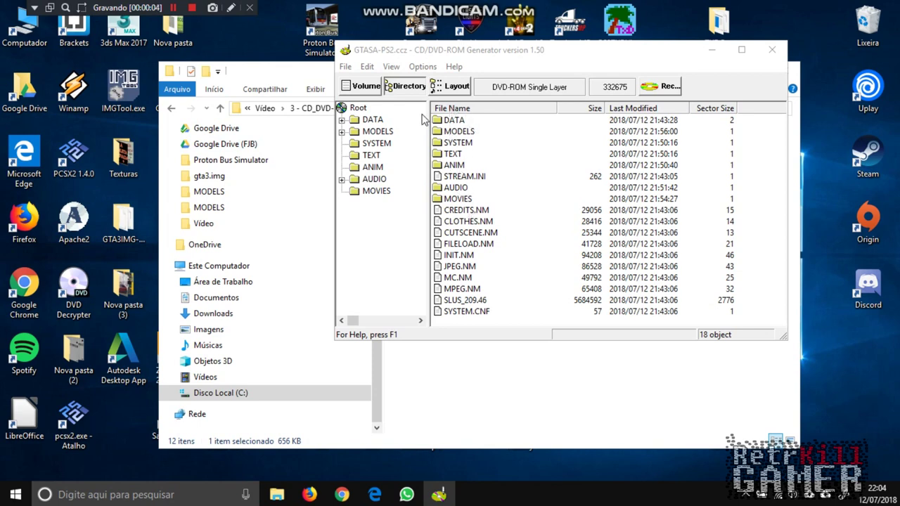
# Step: Review the volume settings and directory, and save the project as GTASA-PS2.ccz in the GTASA-PS2-DESBLOQUEADO folder
pyautogui.click(363, 86)
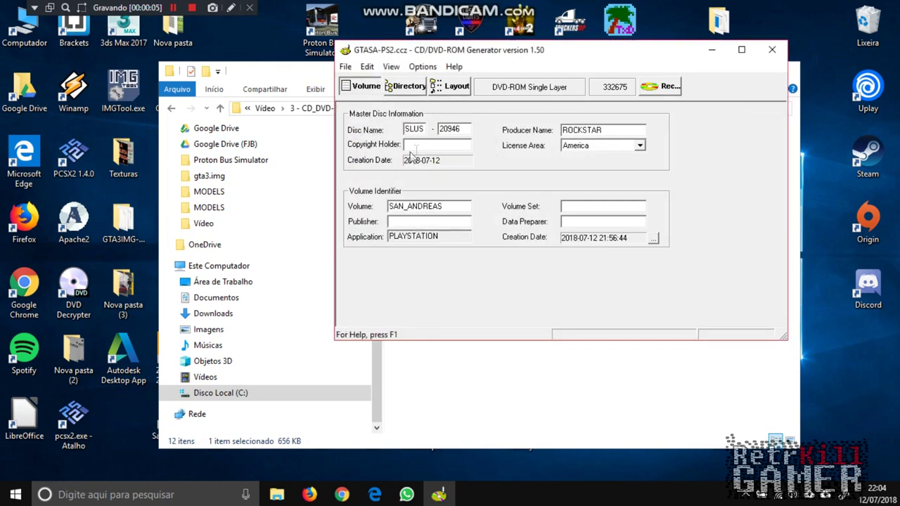
pyautogui.click(406, 86)
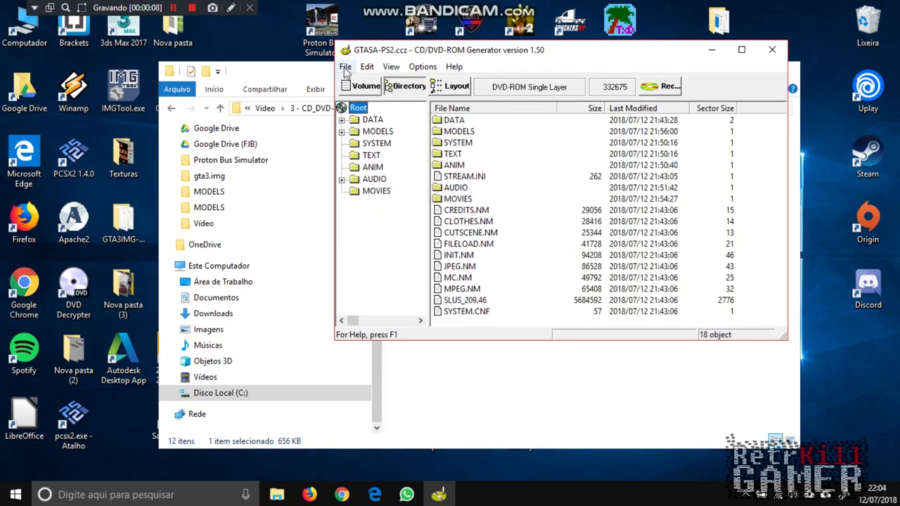
pyautogui.click(345, 66)
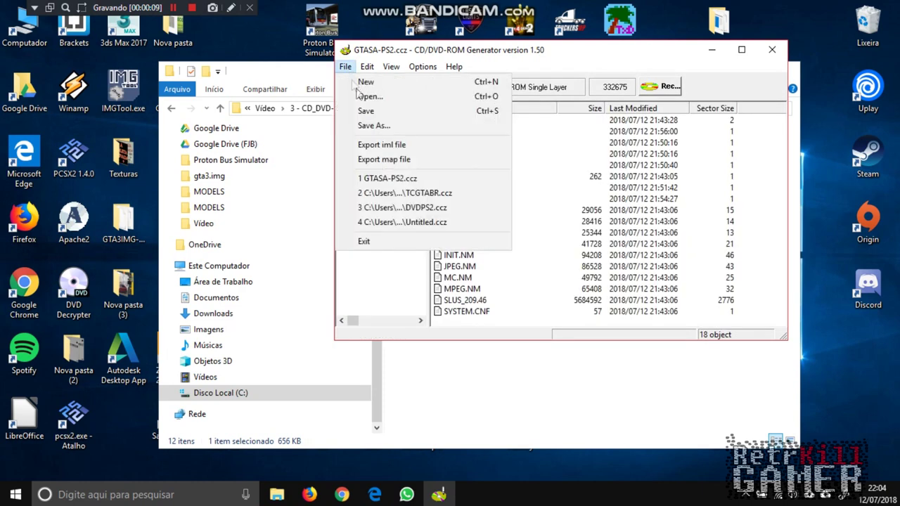
pyautogui.click(372, 126)
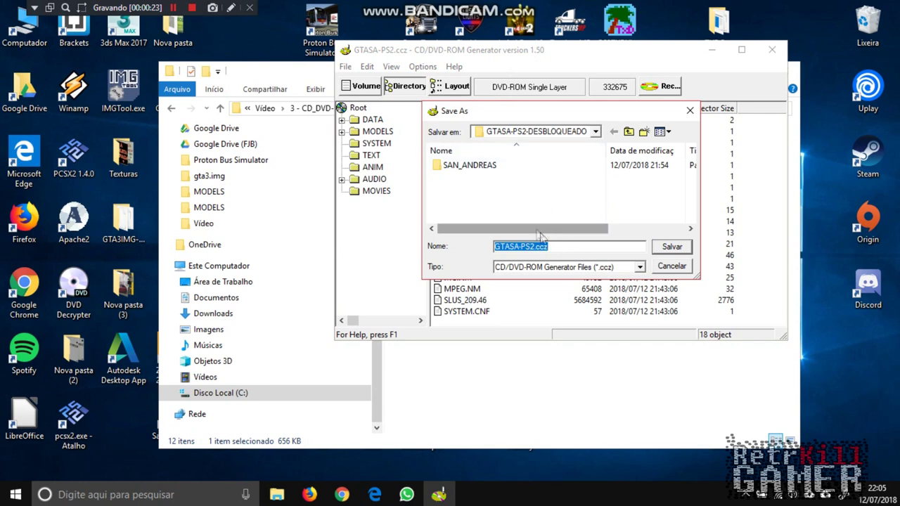
pyautogui.click(534, 247)
pyautogui.hotkey('shift', 'Home')
pyautogui.click(666, 251)
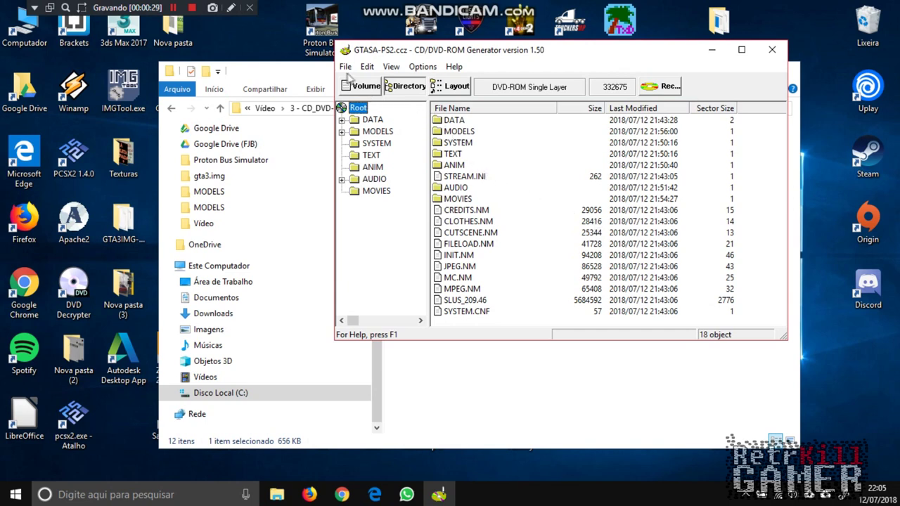
# Step: Export the project's iml file as GTASA-PS2.iml into GTASA-PS2-DESBLOQUEADO and close CD/DVD-ROM Generator
pyautogui.click(345, 66)
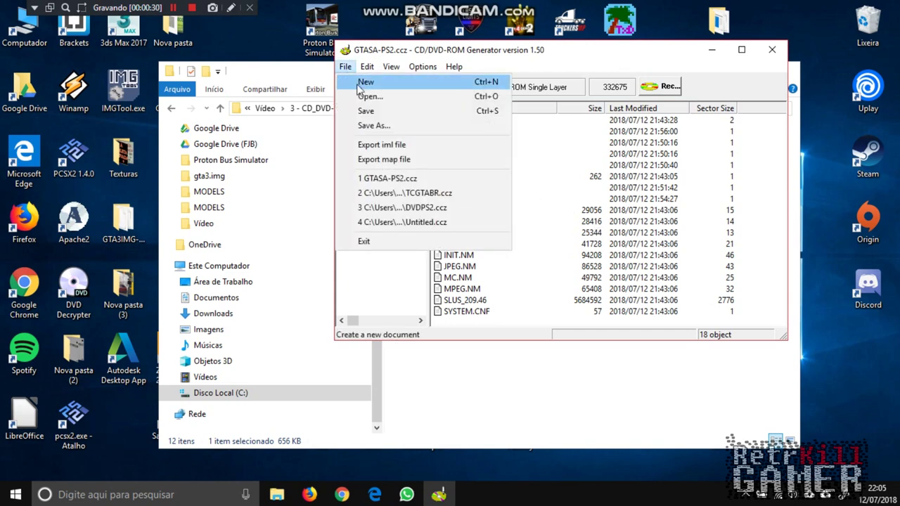
pyautogui.click(391, 152)
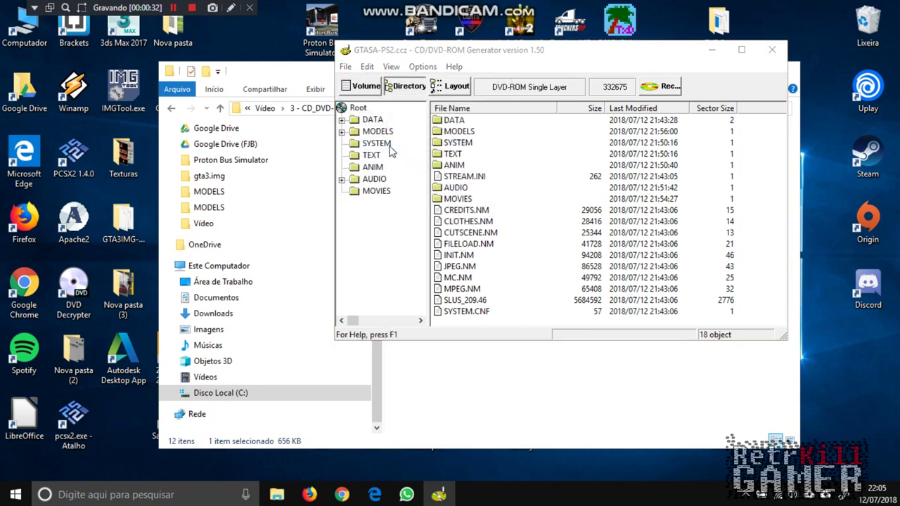
pyautogui.write('G')
pyautogui.click(516, 260)
pyautogui.press('Return')
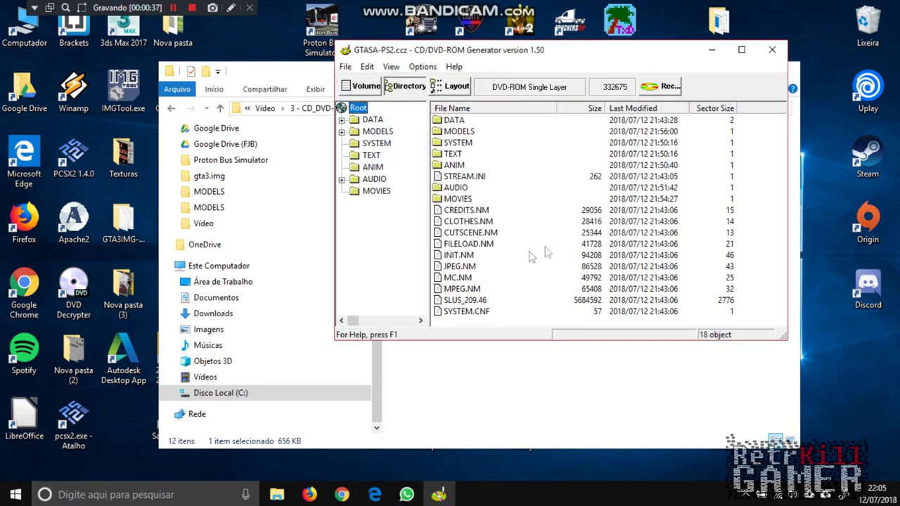
pyautogui.click(776, 55)
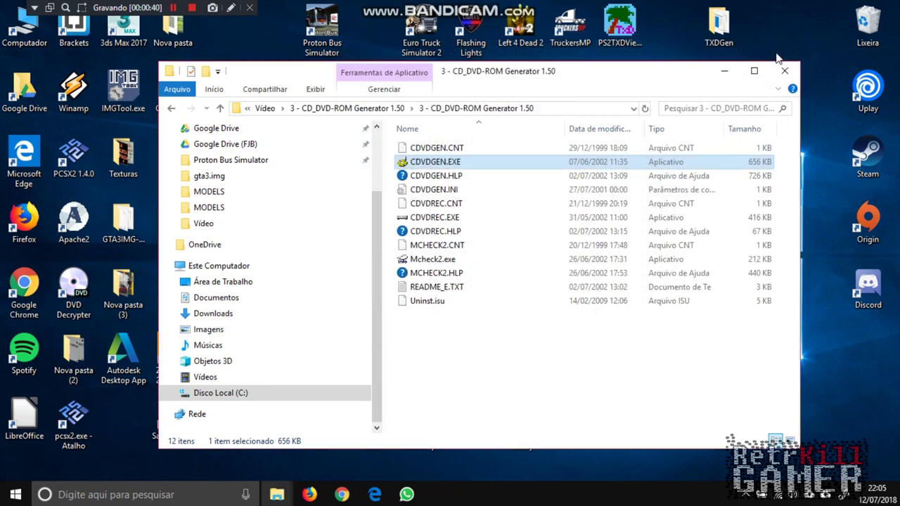
# Step: Return to the Vídeo folder and launch 4 - gdvd4-iml2iso.exe
pyautogui.click(388, 109)
pyautogui.click(417, 110)
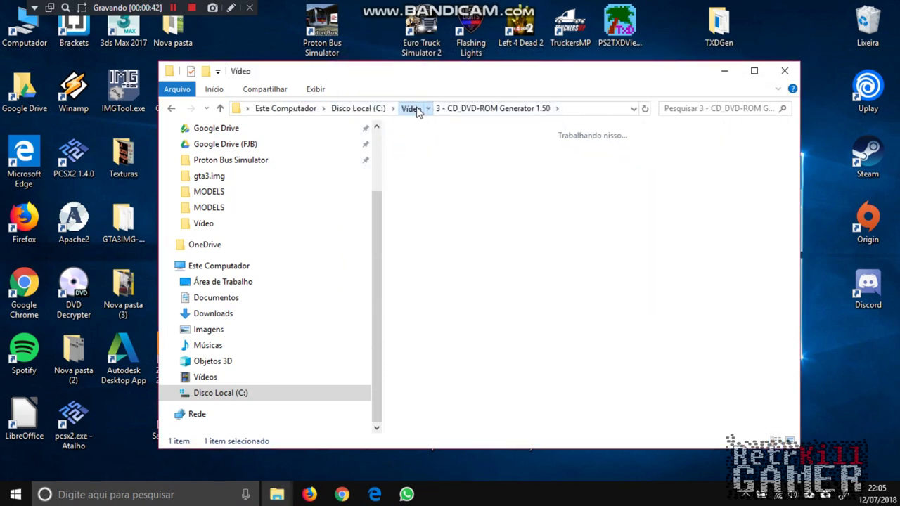
pyautogui.doubleClick(442, 259)
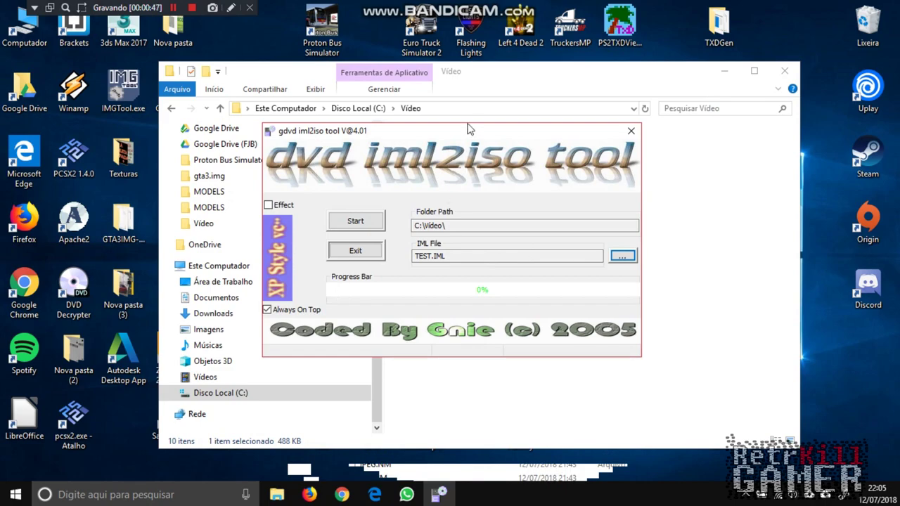
pyautogui.moveTo(457, 150); pyautogui.dragTo(404, 158)
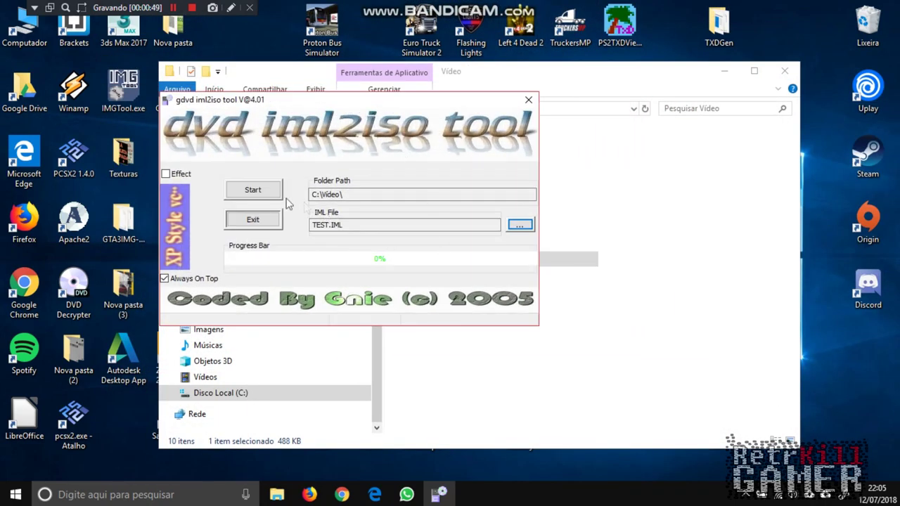
# Step: Load GTASA-PS2.iml from GTASA-PS2-DESBLOQUEADO into the iml2iso tool and start rebuilding the ISO
pyautogui.click(518, 225)
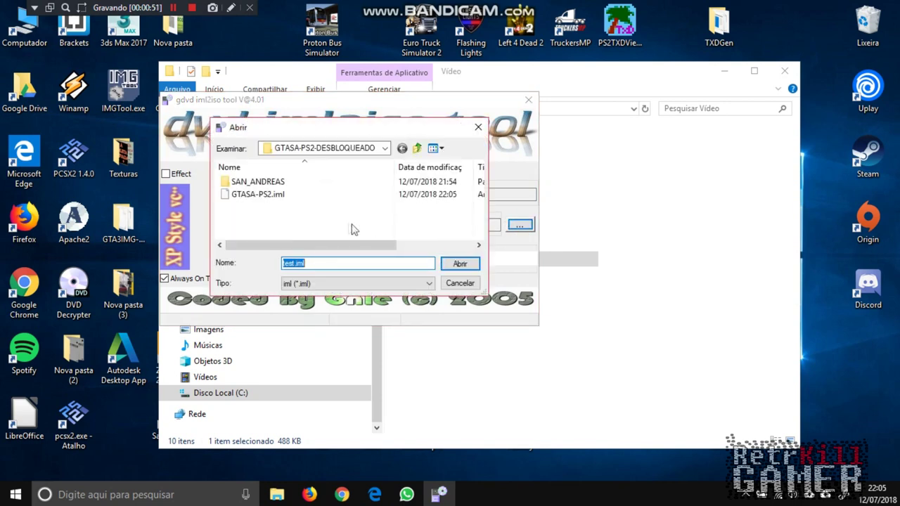
pyautogui.doubleClick(257, 195)
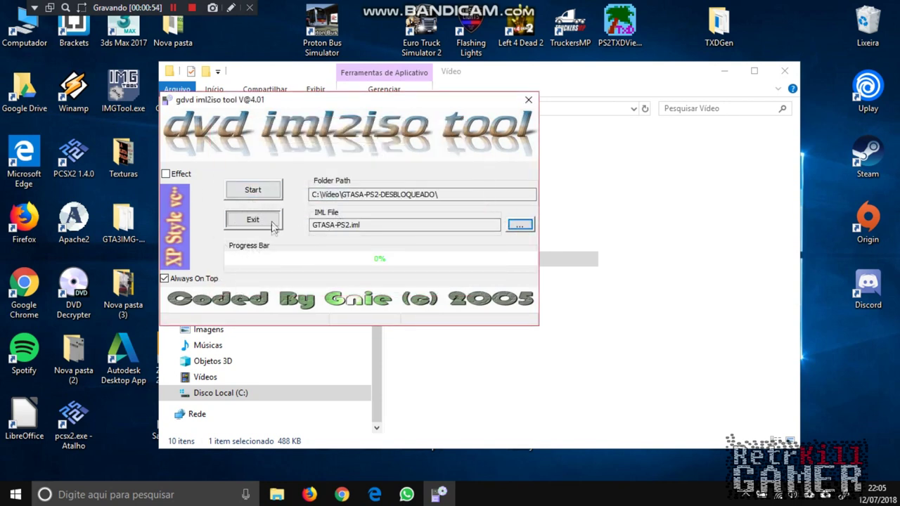
pyautogui.click(265, 195)
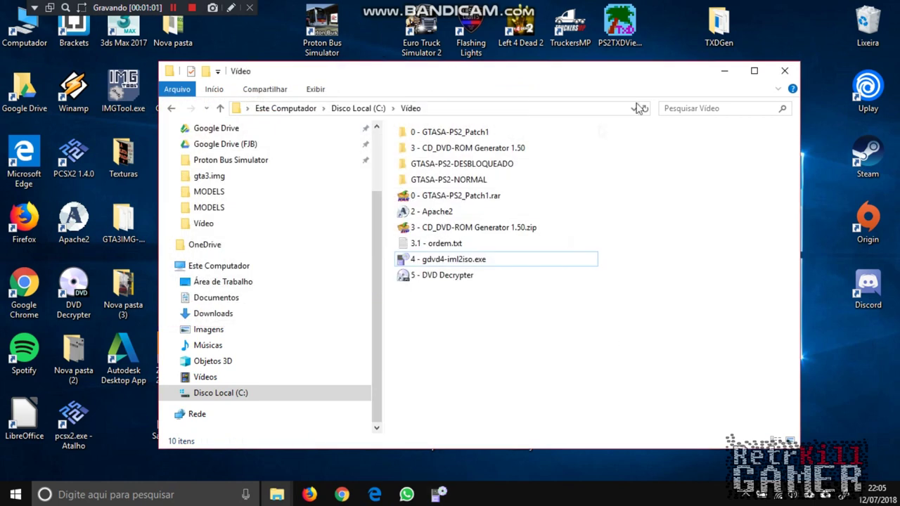
# Step: Turn off Always On Top for the iml2iso tool, minimize the Vídeo folder window and reposition the tool on the desktop
pyautogui.click(438, 494)
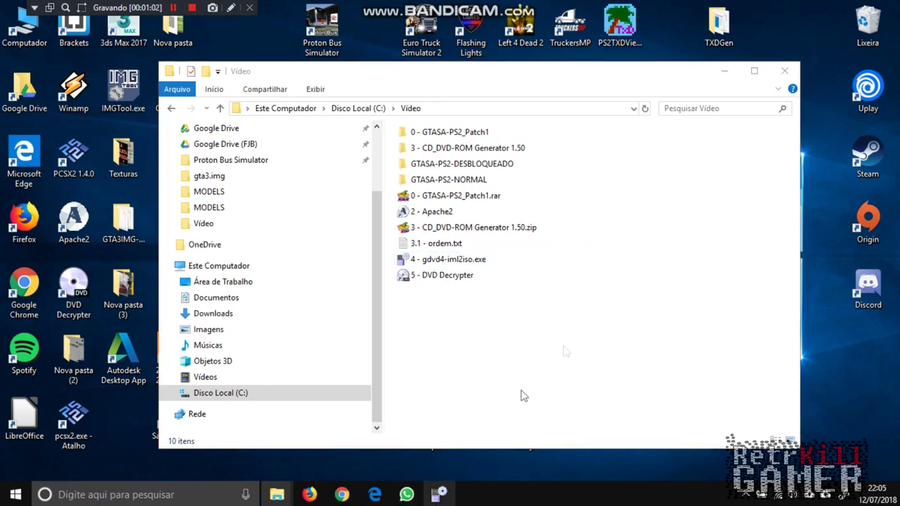
pyautogui.click(653, 347)
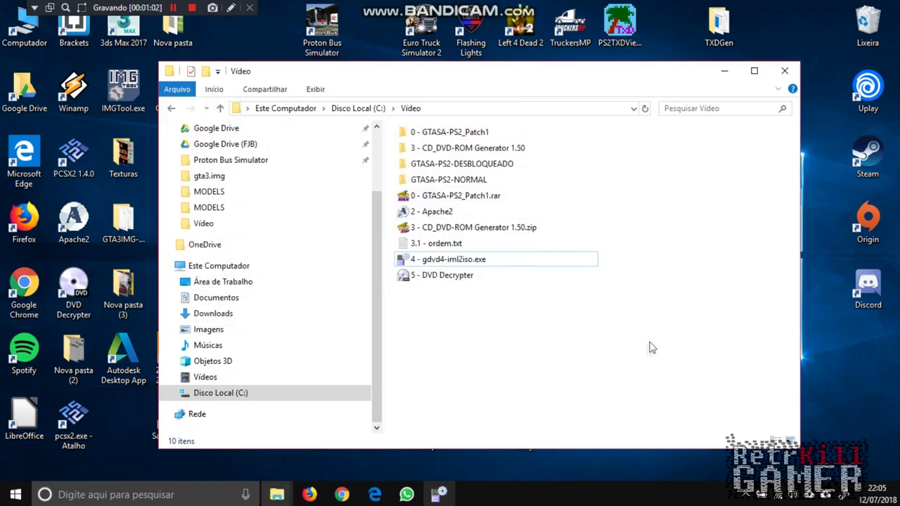
pyautogui.click(438, 494)
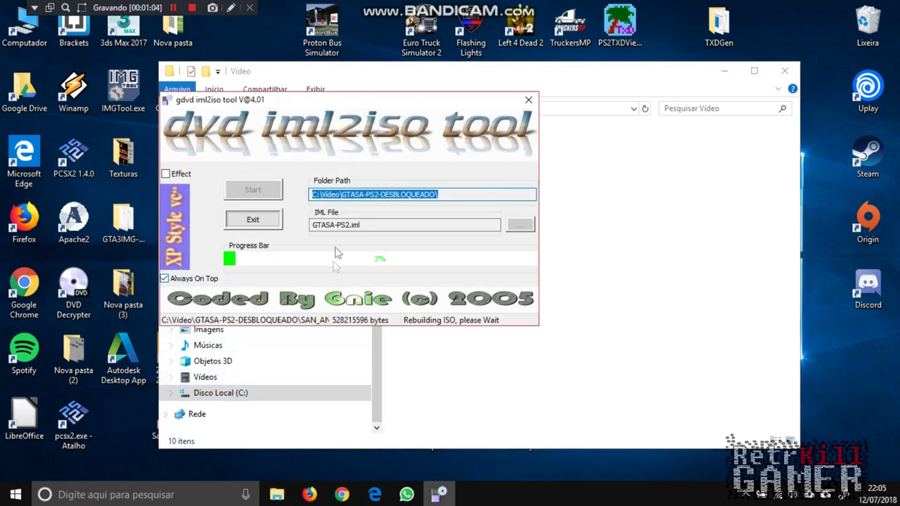
pyautogui.moveTo(404, 112); pyautogui.dragTo(413, 78)
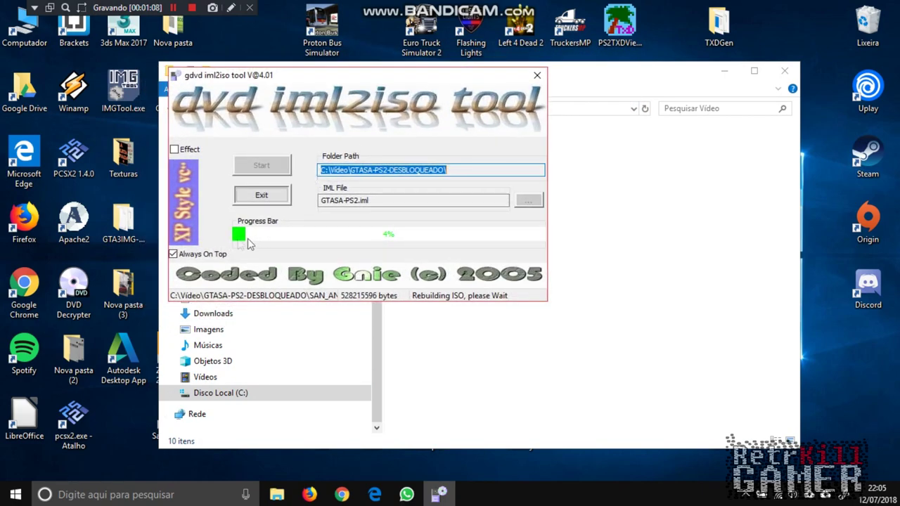
pyautogui.click(181, 256)
pyautogui.click(526, 382)
pyautogui.click(437, 494)
pyautogui.click(510, 380)
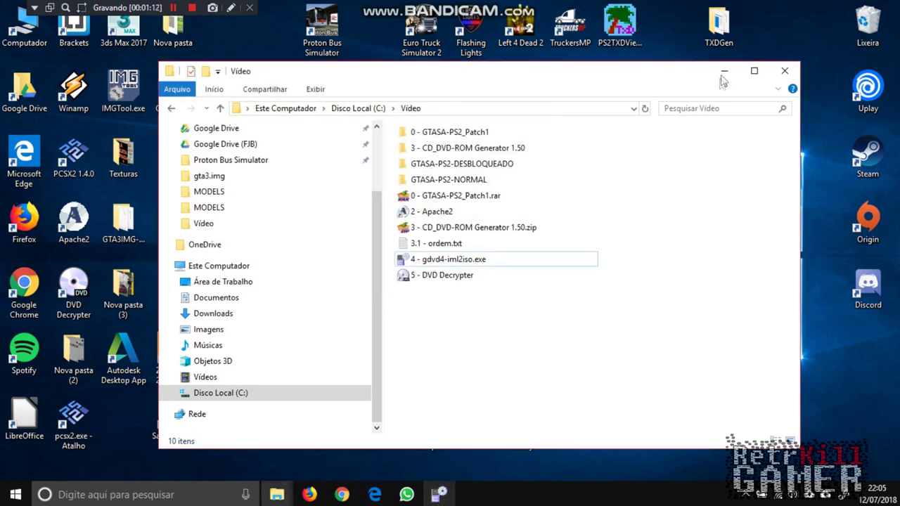
pyautogui.click(723, 74)
pyautogui.moveTo(364, 83); pyautogui.dragTo(537, 98)
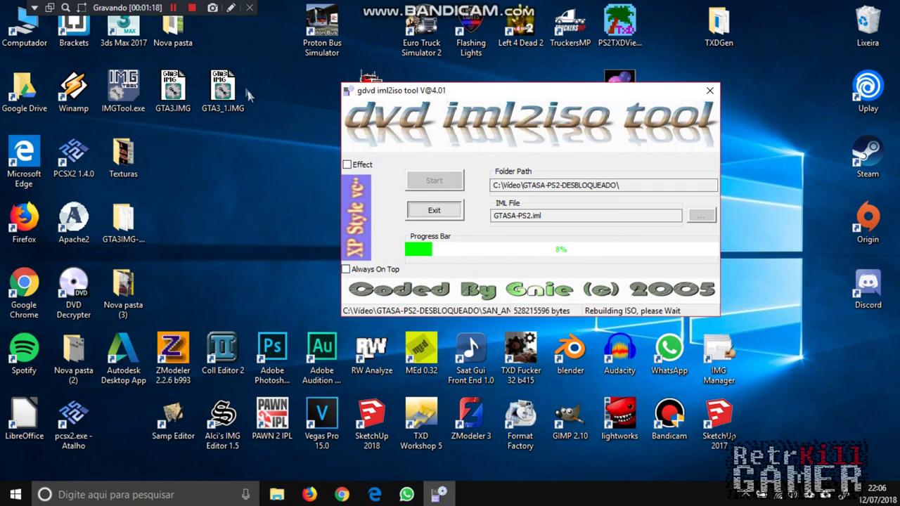
# Step: Move the iml2iso tool aside during the rebuild, close it once the ISO is done, and refresh the GTASA-PS2-DESBLOQUEADO folder and desktop
pyautogui.moveTo(491, 99); pyautogui.dragTo(482, 90)
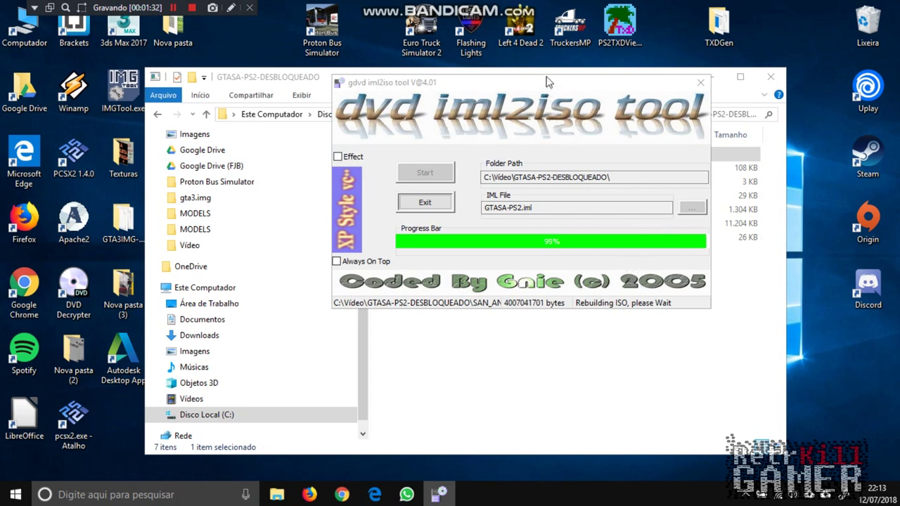
pyautogui.moveTo(547, 82); pyautogui.dragTo(315, 174)
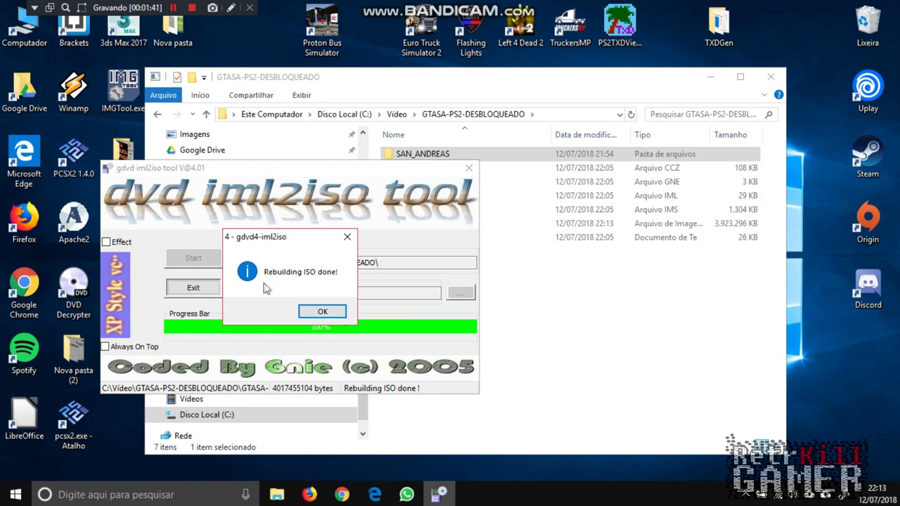
pyautogui.click(320, 312)
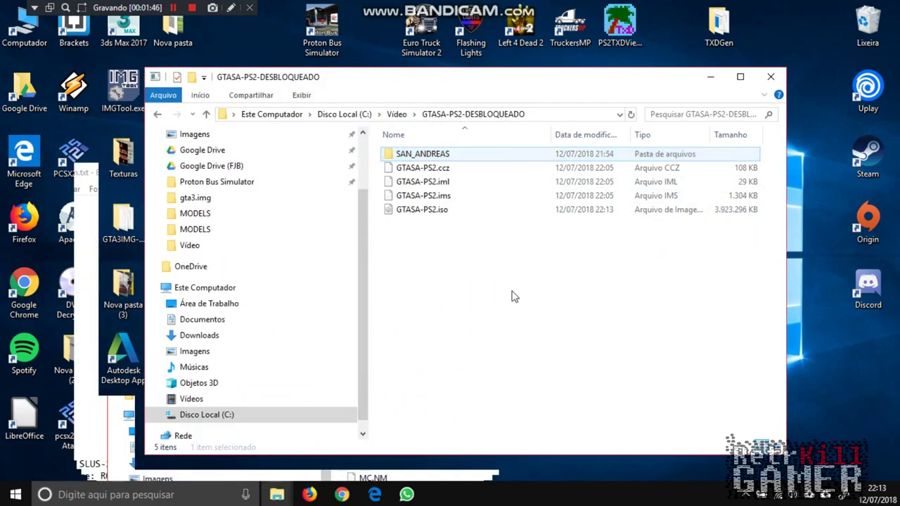
pyautogui.rightClick(512, 291)
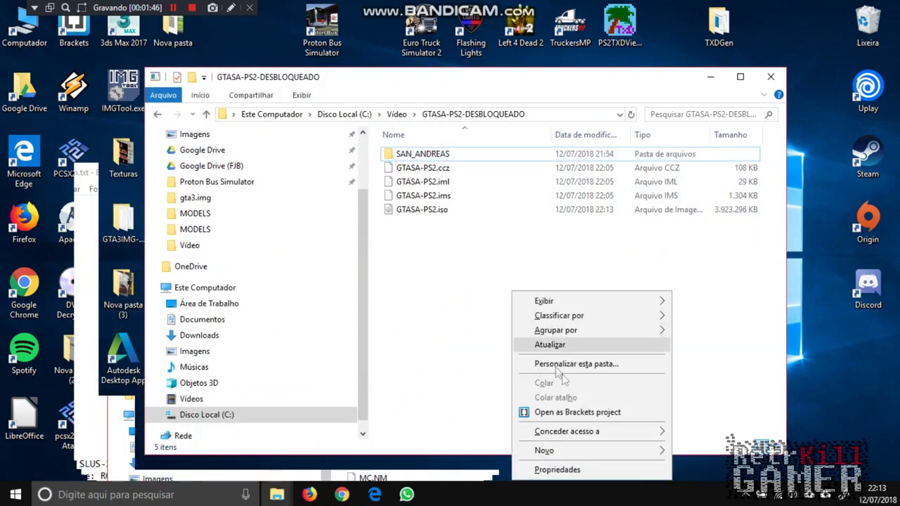
pyautogui.click(843, 368)
pyautogui.rightClick(800, 177)
pyautogui.click(766, 218)
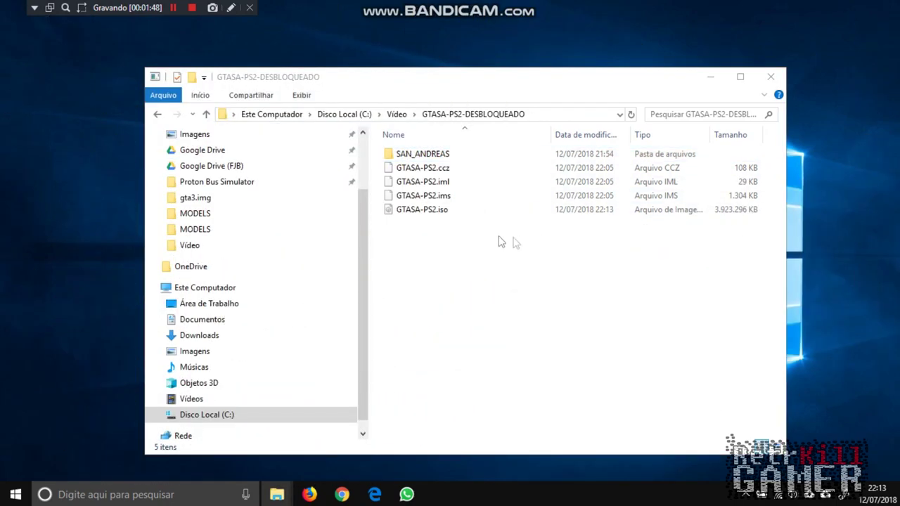
# Step: Examine the rebuilt GTASA-PS2.iso in GTASA-PS2-DESBLOQUEADO and the source files inside the SAN_ANDREAS folder
pyautogui.click(424, 211)
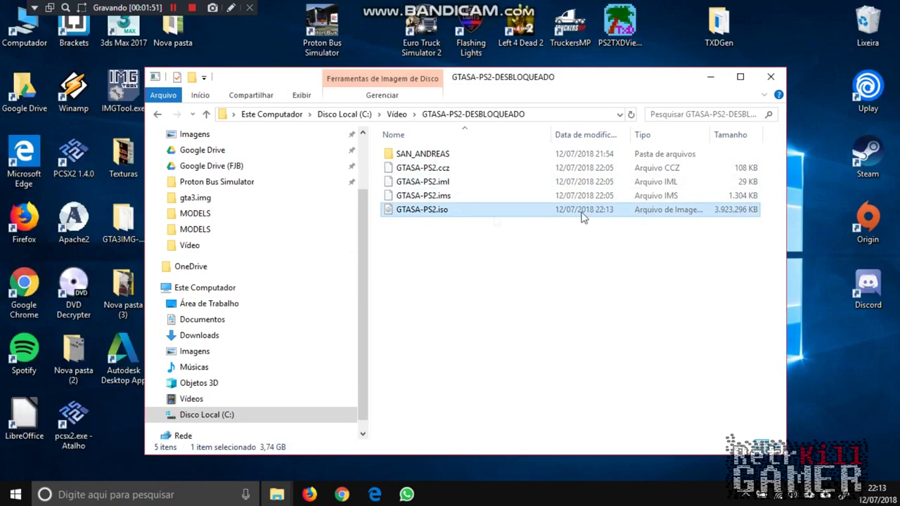
pyautogui.doubleClick(406, 154)
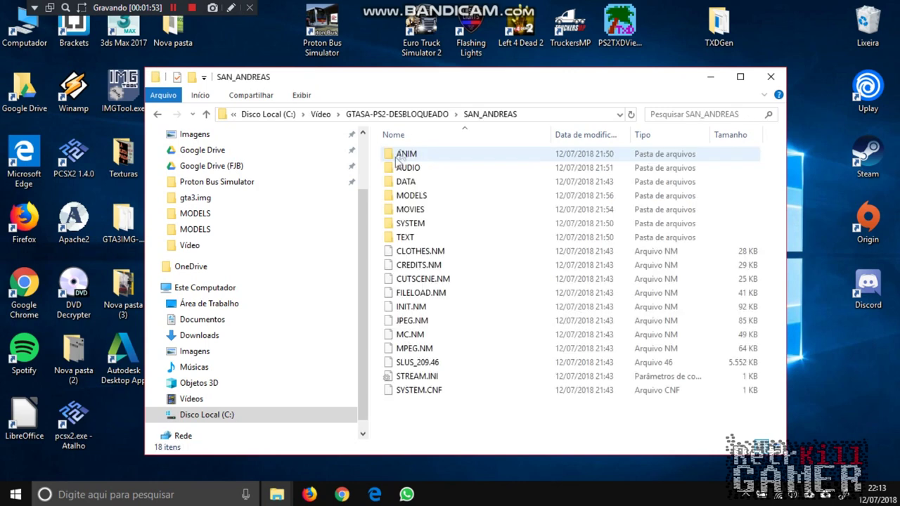
pyautogui.click(397, 114)
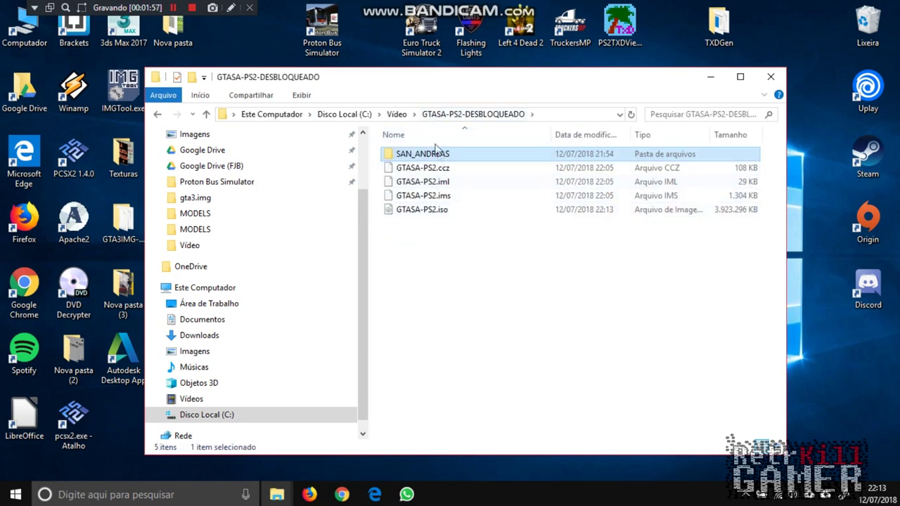
pyautogui.doubleClick(415, 154)
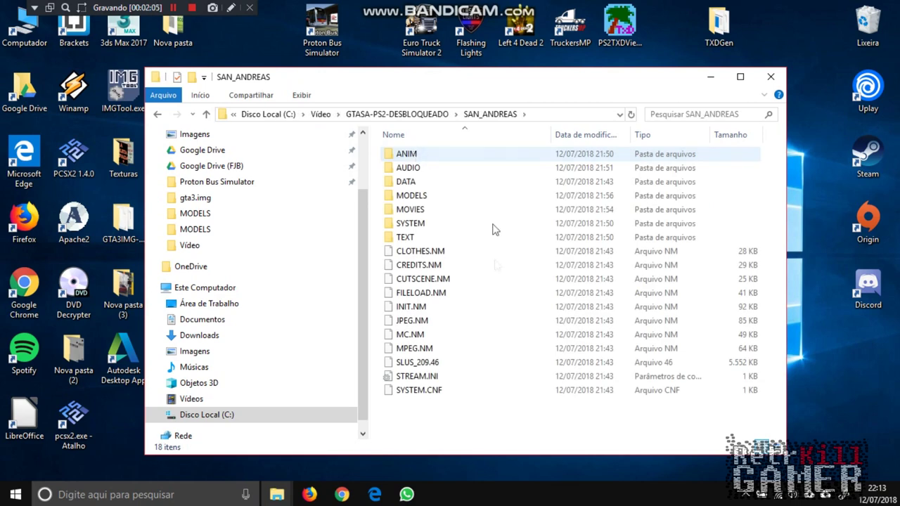
pyautogui.moveTo(476, 429); pyautogui.dragTo(460, 161)
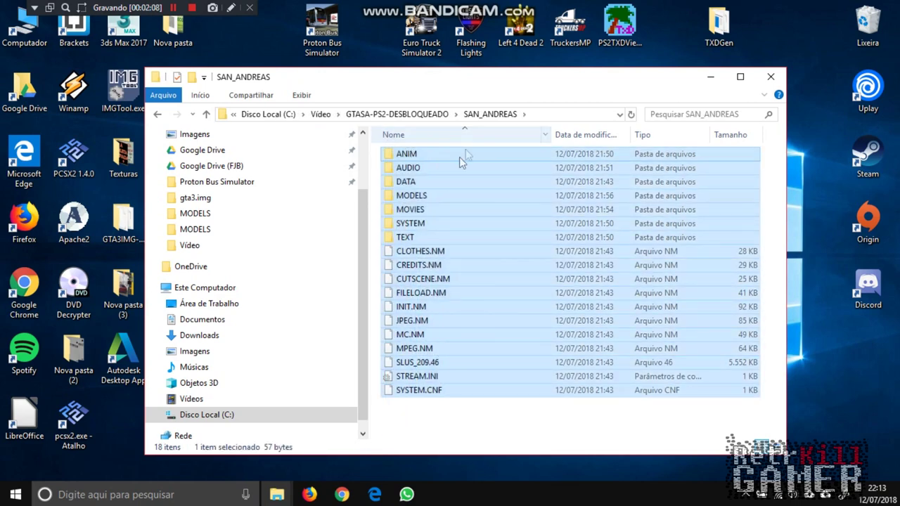
pyautogui.click(443, 114)
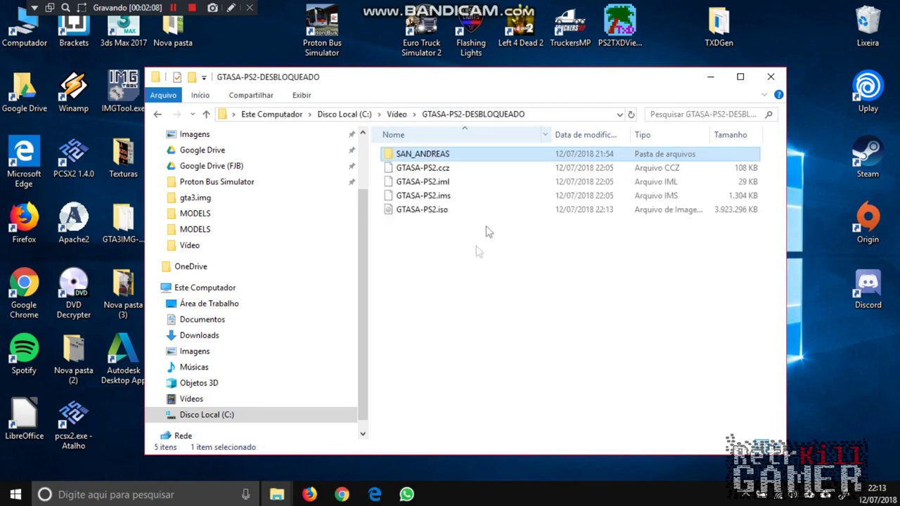
pyautogui.click(436, 211)
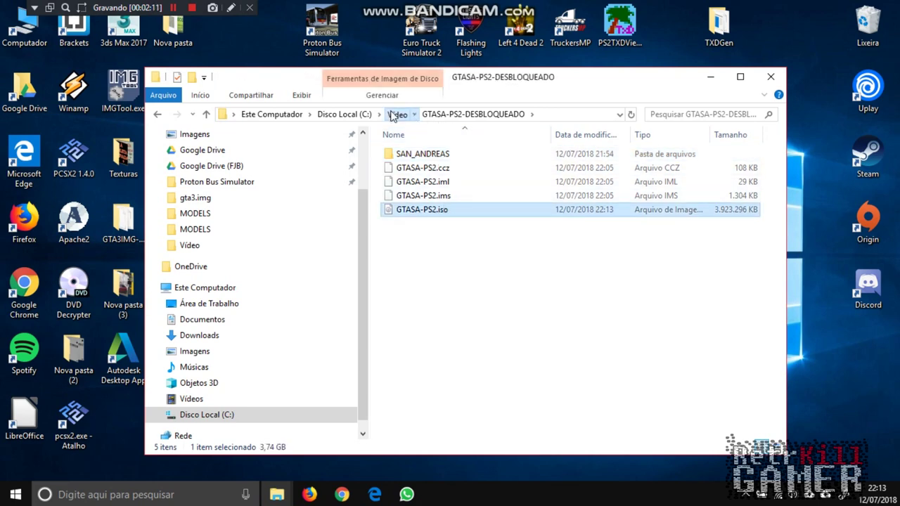
# Step: Launch CDVDGEN.EXE from the 3 - CD_DVD-ROM Generator 1.50 folder and open the GTASA-PS2.ccz project
pyautogui.click(395, 115)
pyautogui.doubleClick(456, 150)
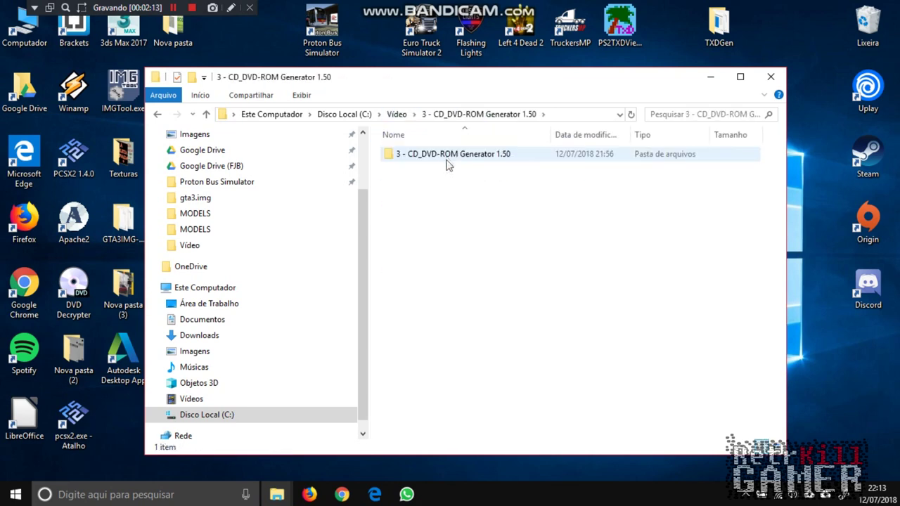
pyautogui.doubleClick(450, 154)
pyautogui.doubleClick(425, 169)
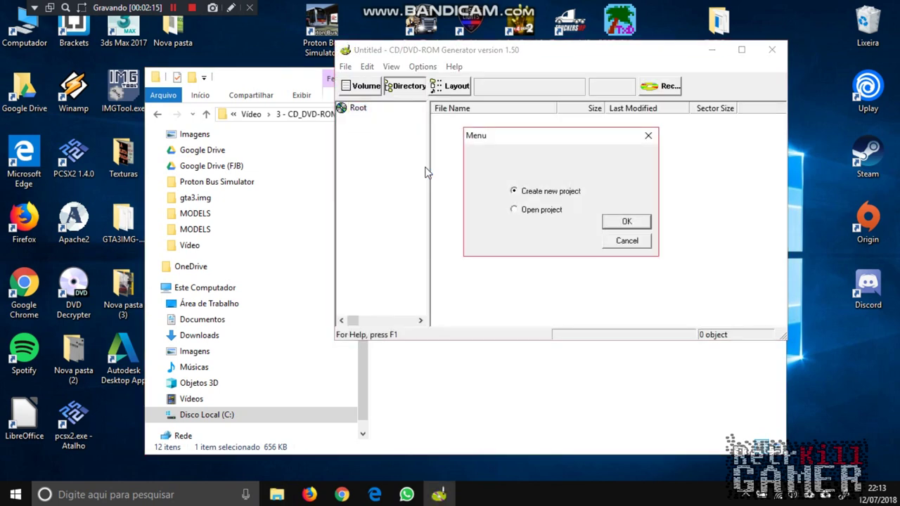
pyautogui.click(626, 225)
pyautogui.click(532, 181)
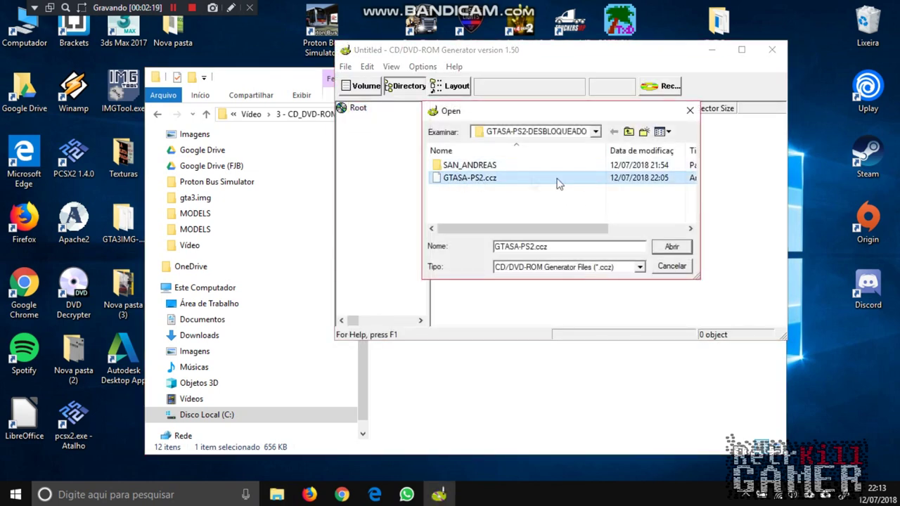
pyautogui.click(671, 247)
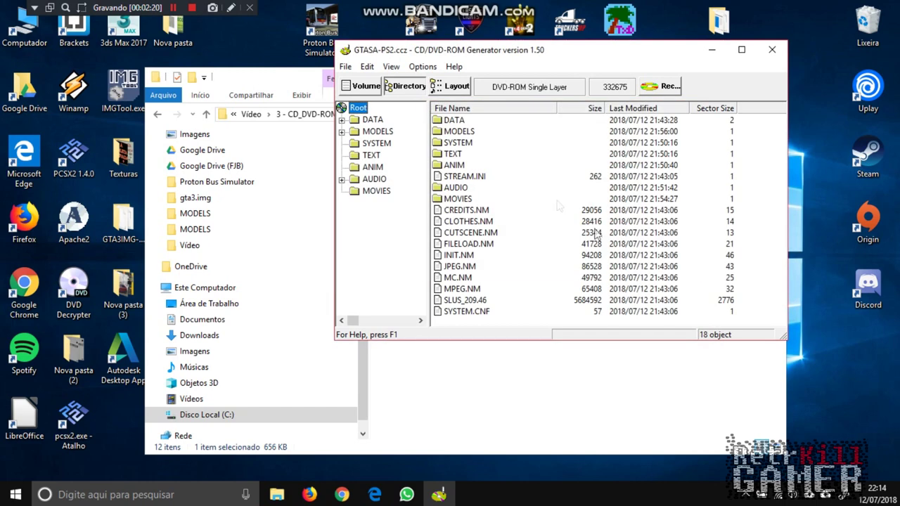
# Step: Review the iml export with GTASA-PS2.iml as the target, cancel it and close CD/DVD-ROM Generator
pyautogui.click(345, 66)
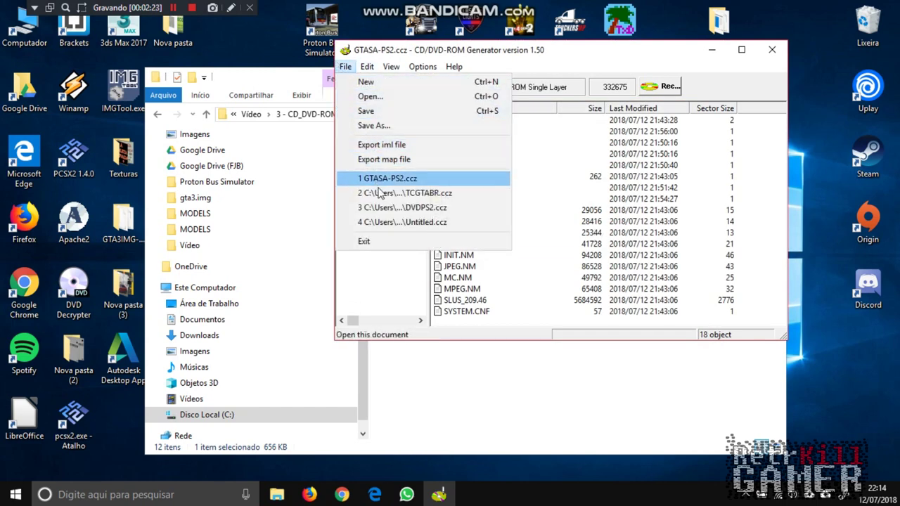
pyautogui.click(391, 147)
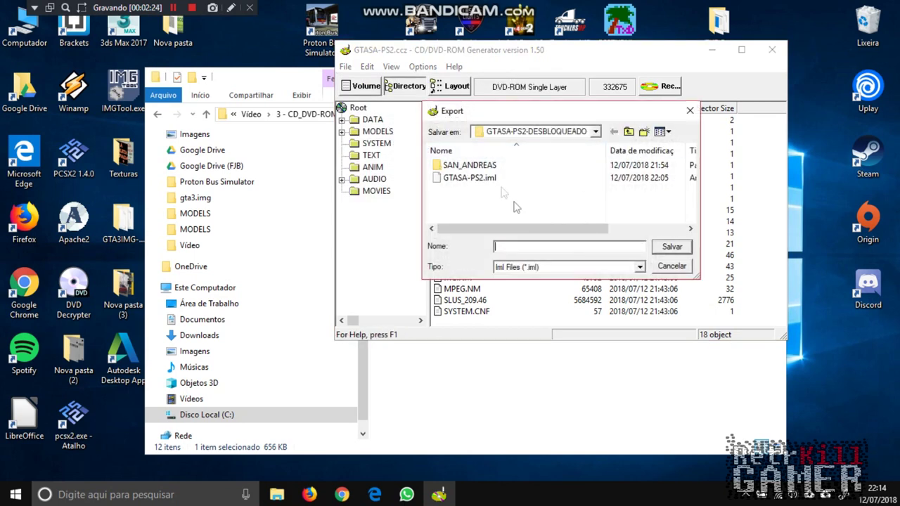
pyautogui.click(488, 178)
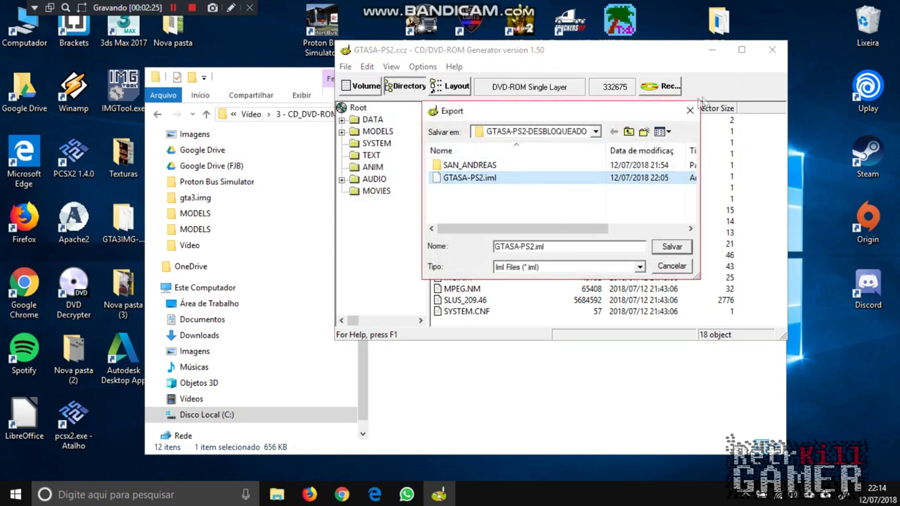
pyautogui.click(689, 111)
pyautogui.click(771, 50)
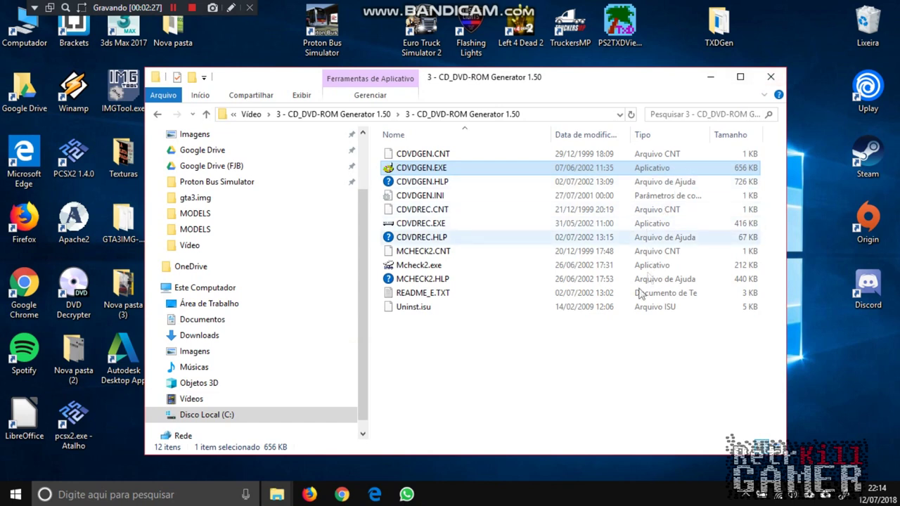
# Step: Return to the Vídeo folder and launch PCSX2 1.4.0 from the desktop
pyautogui.click(371, 118)
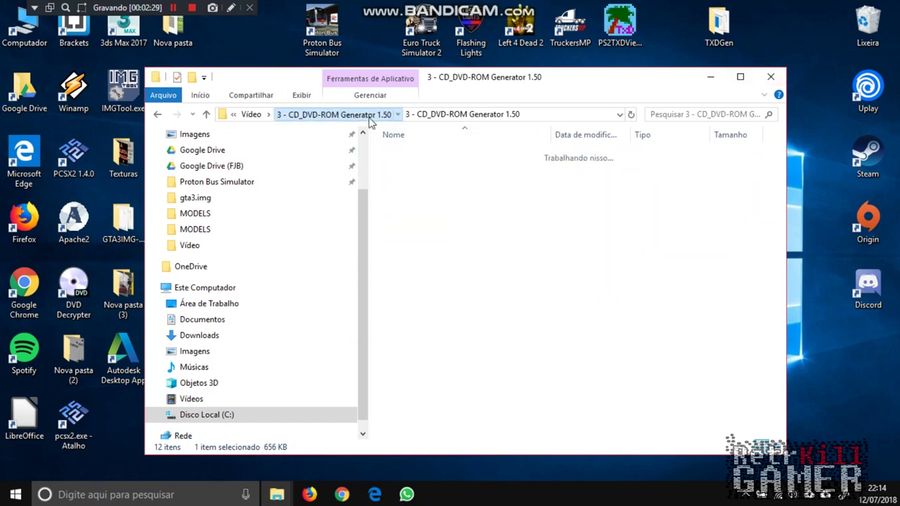
pyautogui.click(396, 114)
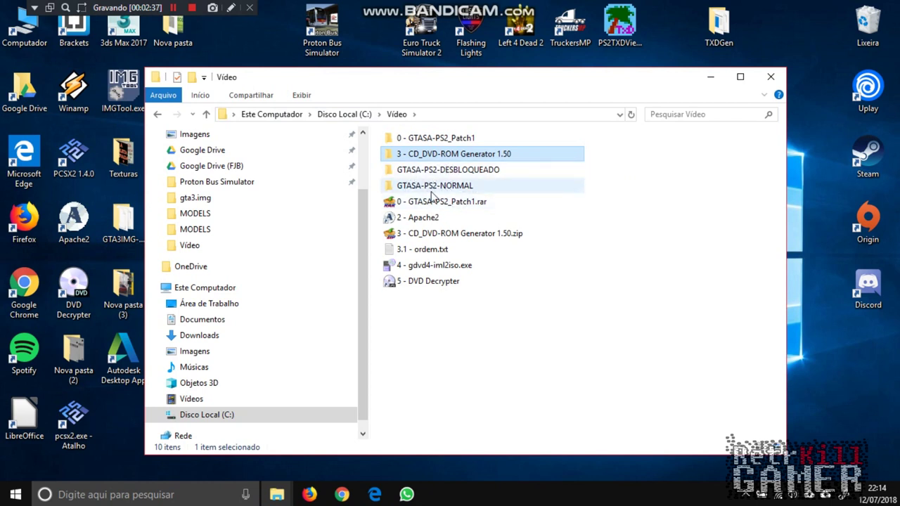
pyautogui.click(90, 166)
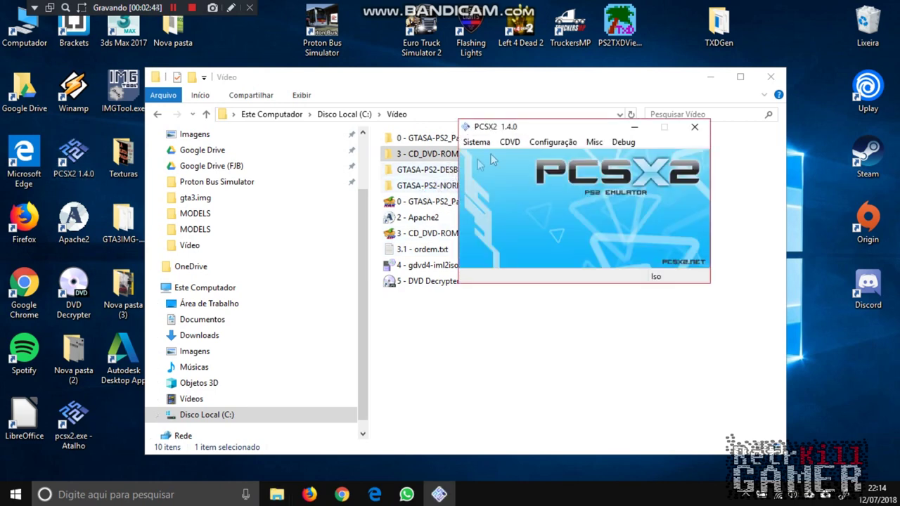
# Step: Select GTASA-PS2.iso from C:\Vídeo\GTASA-PS2-DESBLOQUEADO as the emulator's disc image
pyautogui.click(486, 143)
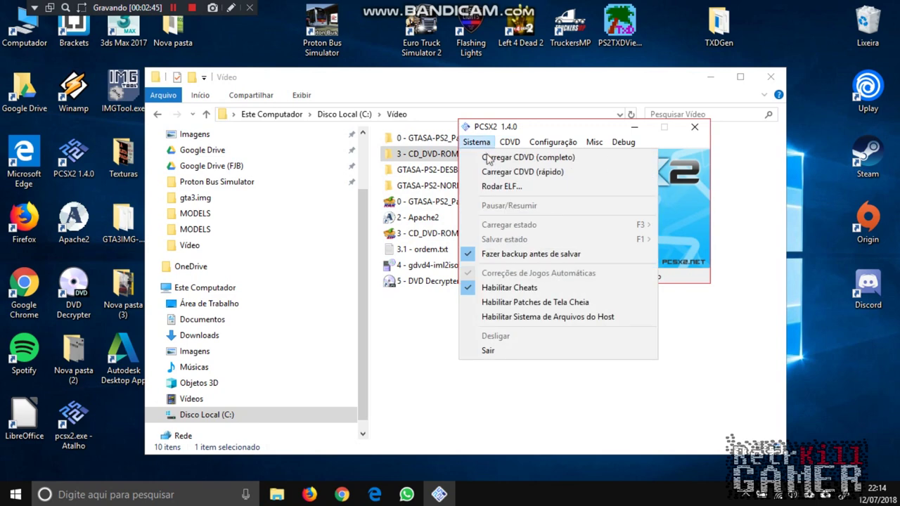
pyautogui.moveTo(525, 162)
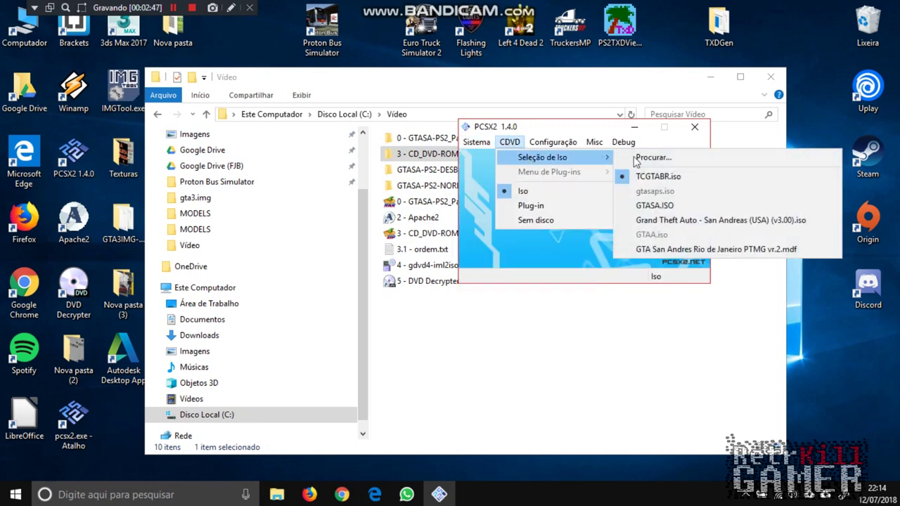
pyautogui.click(633, 157)
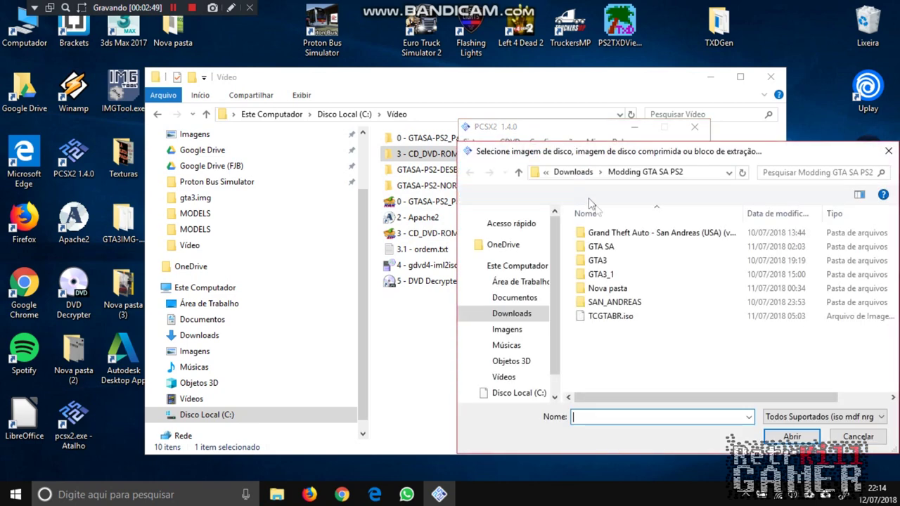
pyautogui.click(573, 172)
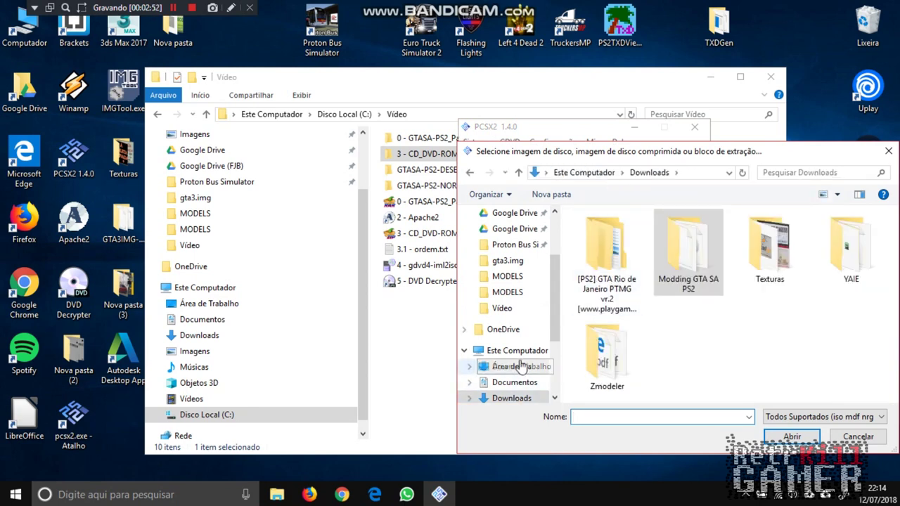
pyautogui.scroll(-1, 523, 330)
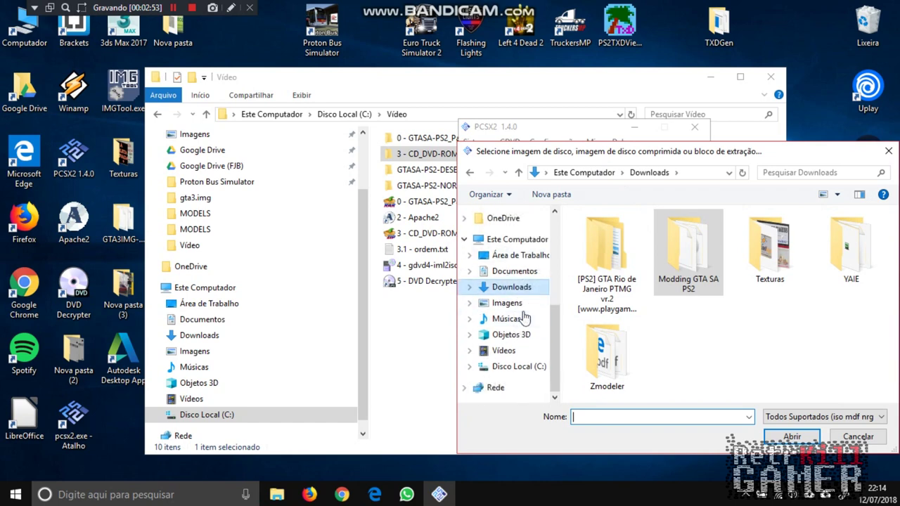
pyautogui.click(509, 366)
pyautogui.doubleClick(595, 357)
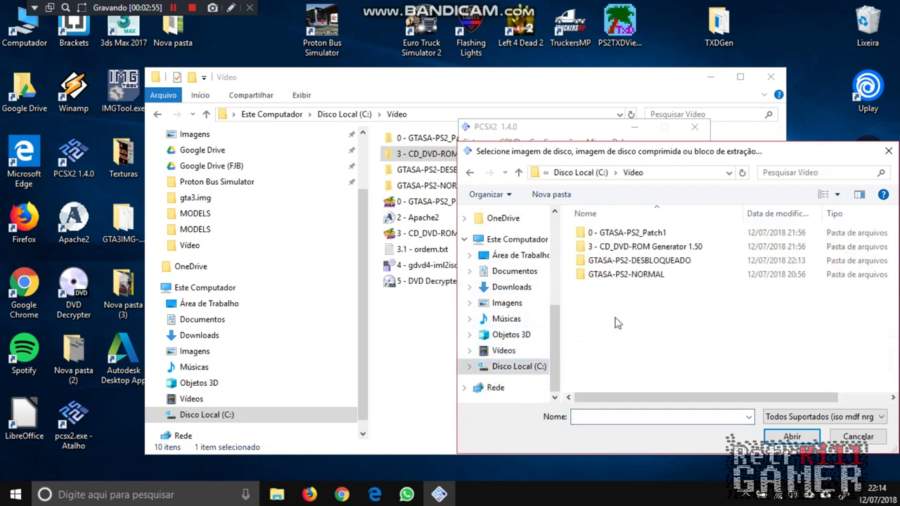
pyautogui.doubleClick(629, 260)
pyautogui.click(624, 247)
pyautogui.doubleClick(624, 247)
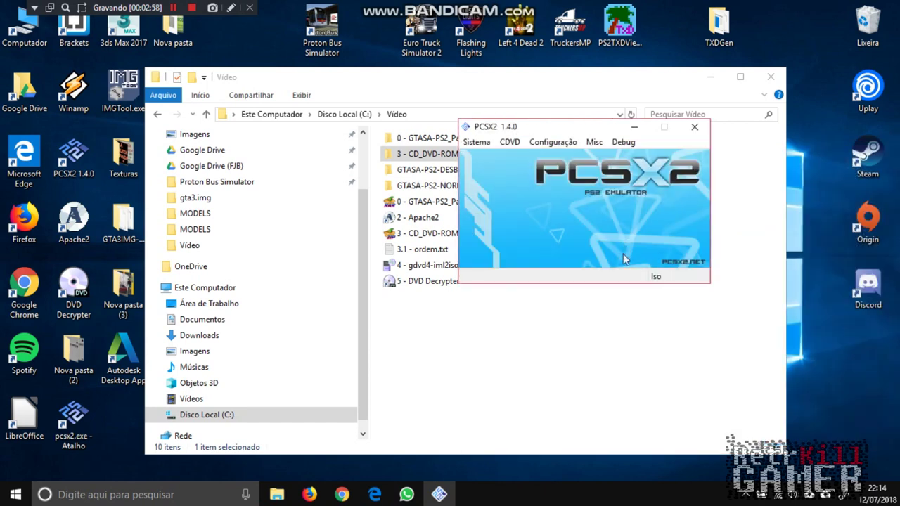
# Step: Test the selected disc image with a full CDVD boot, and close the game window and PCSX2
pyautogui.click(507, 142)
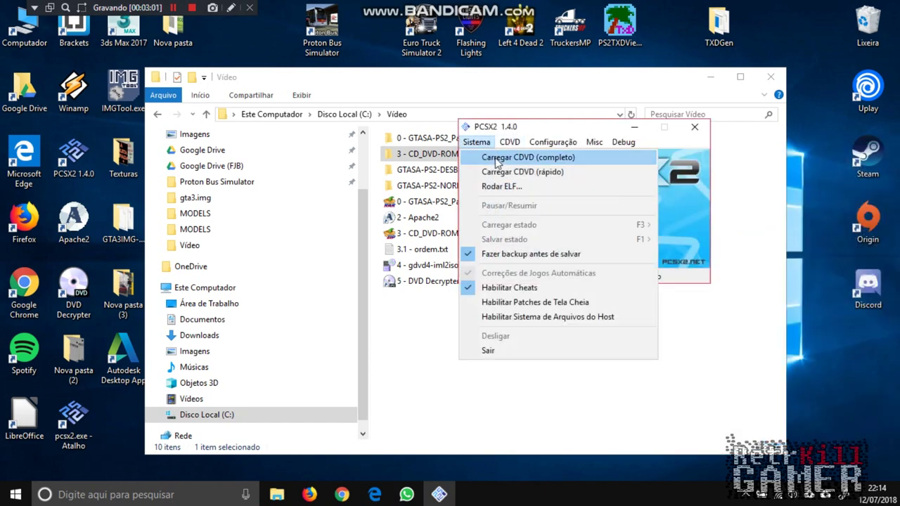
pyautogui.click(497, 159)
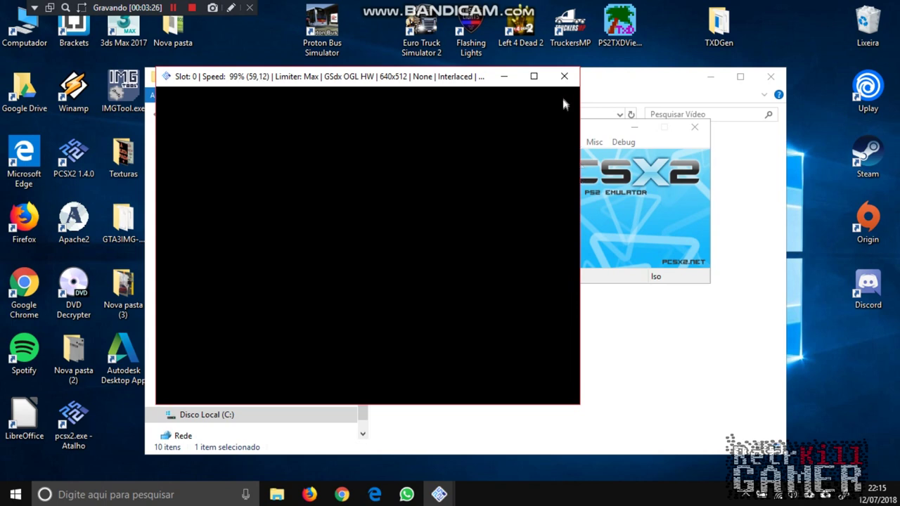
pyautogui.moveTo(488, 81); pyautogui.dragTo(455, 81)
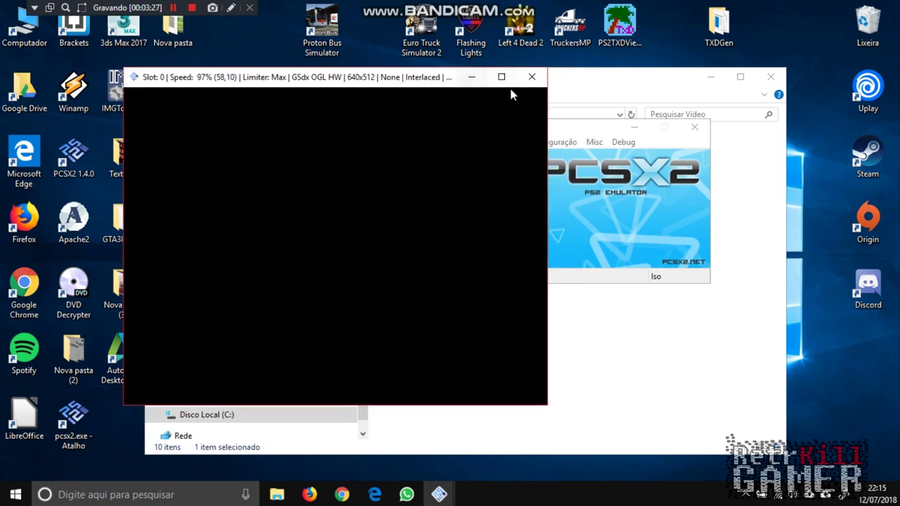
pyautogui.click(532, 78)
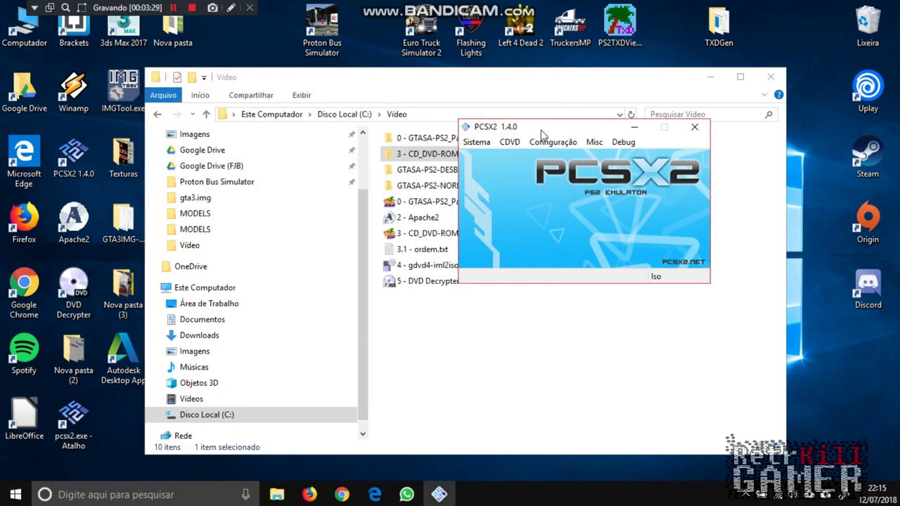
pyautogui.moveTo(551, 134); pyautogui.dragTo(625, 295)
pyautogui.click(764, 289)
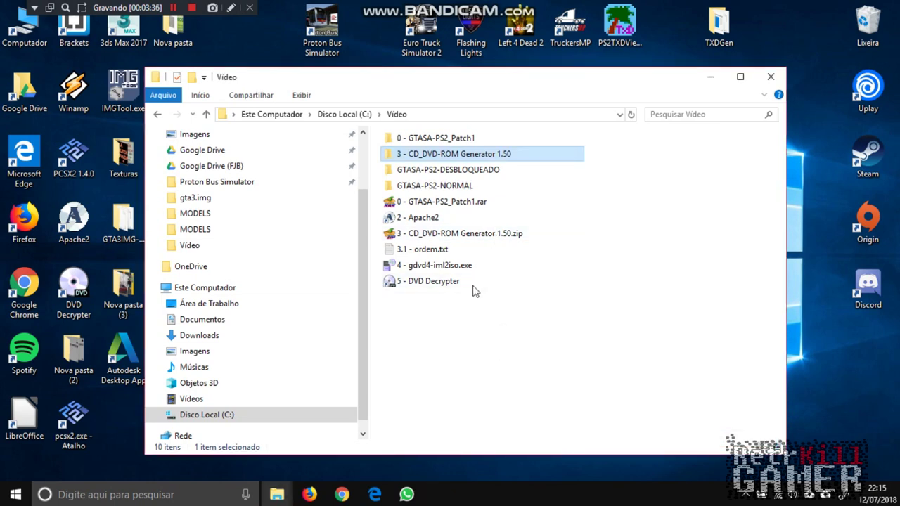
pyautogui.moveTo(588, 375); pyautogui.dragTo(364, 90)
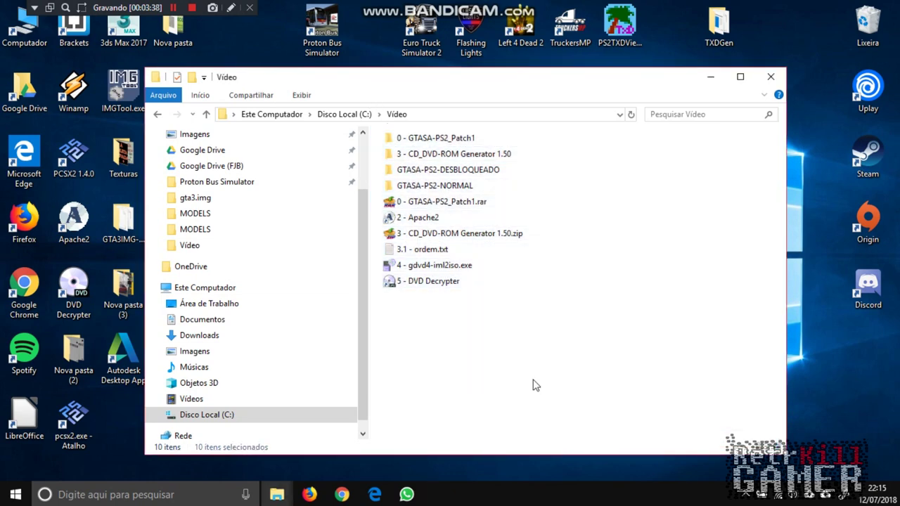
pyautogui.moveTo(545, 360); pyautogui.dragTo(361, 79)
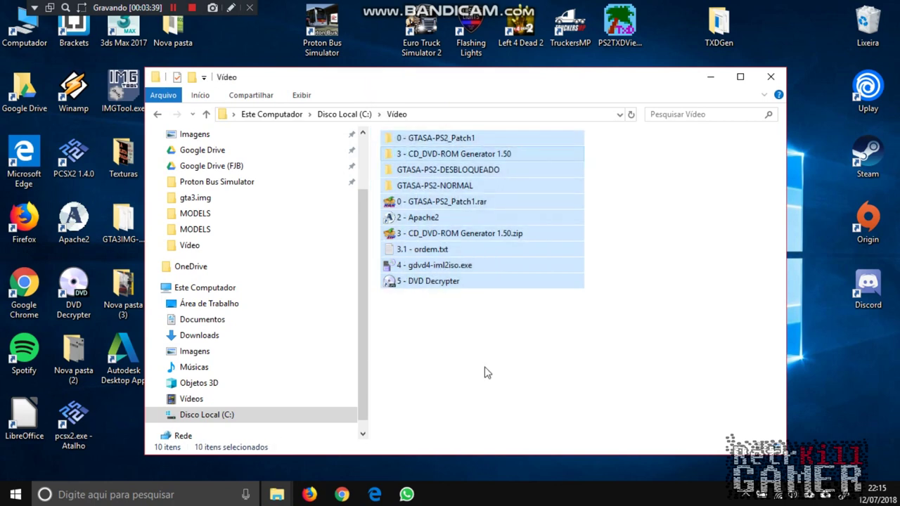
pyautogui.moveTo(622, 378); pyautogui.dragTo(372, 127)
pyautogui.click(587, 332)
pyautogui.moveTo(588, 332); pyautogui.dragTo(362, 98)
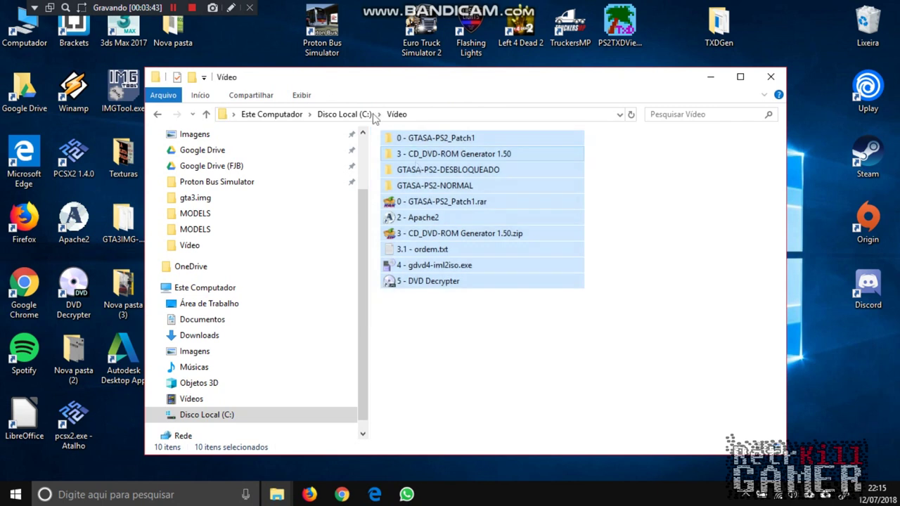
pyautogui.click(506, 301)
# Step: Launch DVD Decrypter from the Vídeo folder and switch it to ISO Write mode
pyautogui.doubleClick(445, 283)
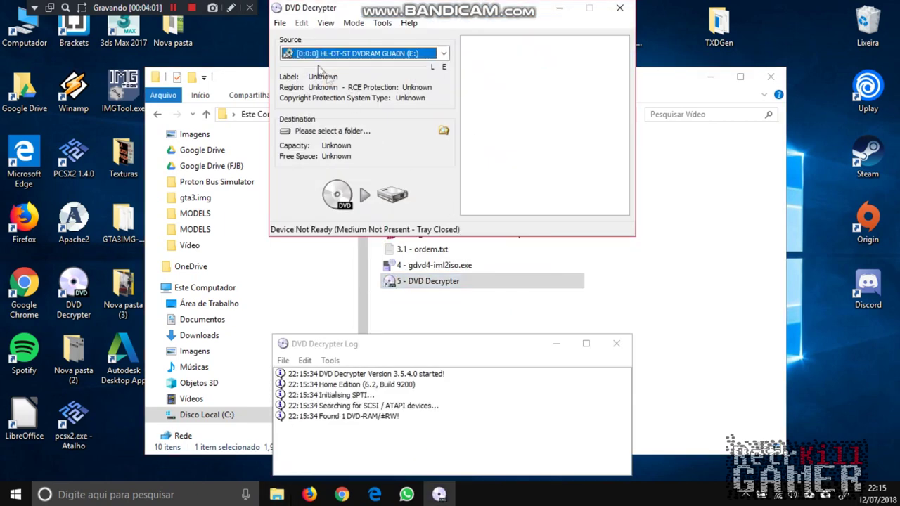
pyautogui.moveTo(454, 9); pyautogui.dragTo(463, 55)
pyautogui.click(368, 73)
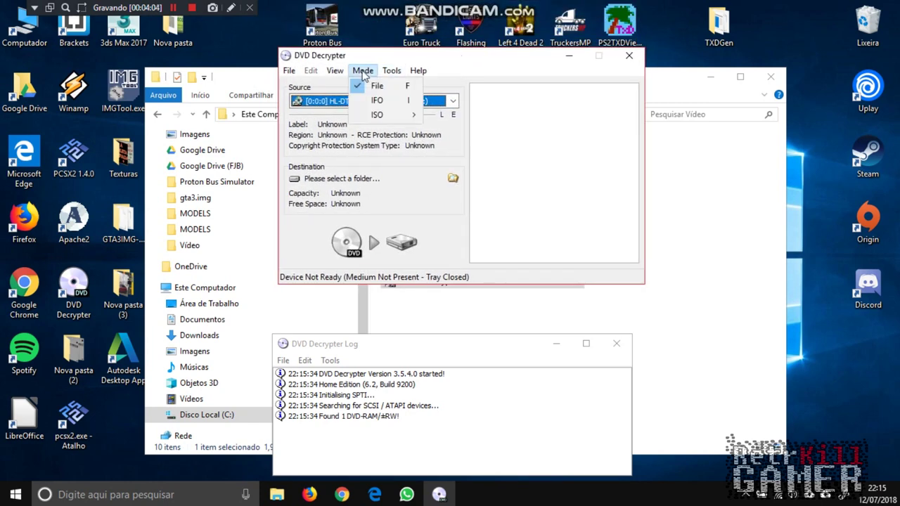
pyautogui.moveTo(400, 116)
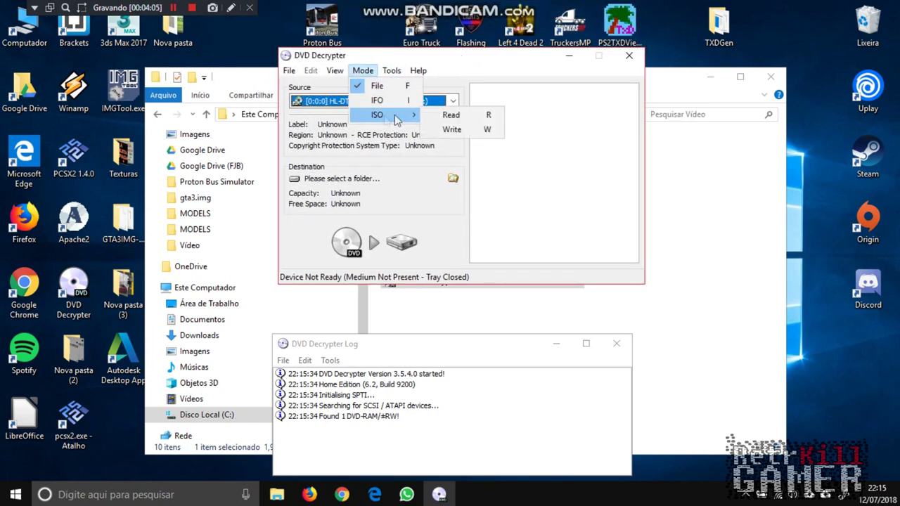
pyautogui.click(466, 132)
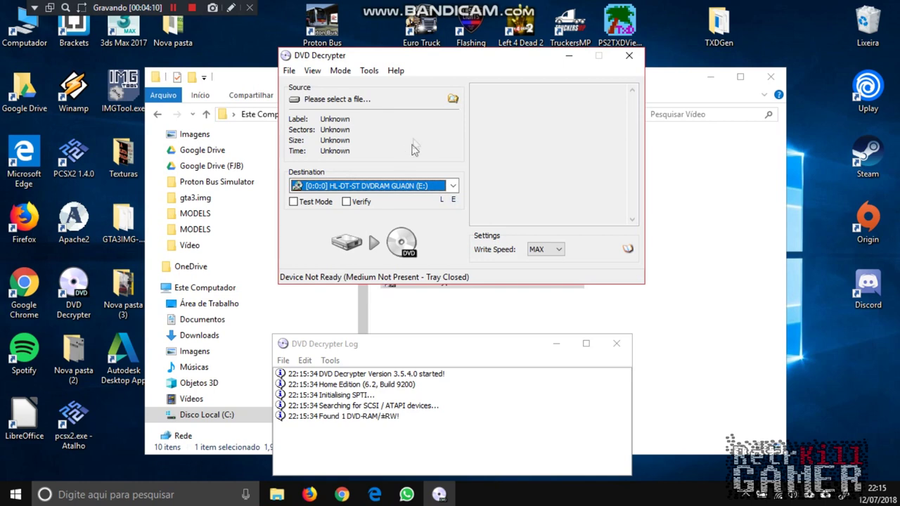
# Step: Load GTASA-PS2.iso from C:\Vídeo\GTASA-PS2-DESBLOQUEADO as the source image to burn
pyautogui.click(453, 100)
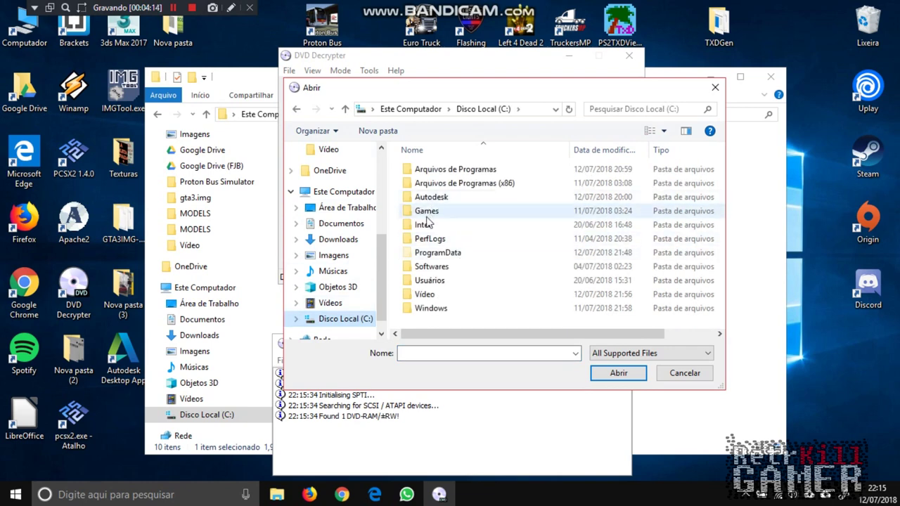
pyautogui.click(343, 192)
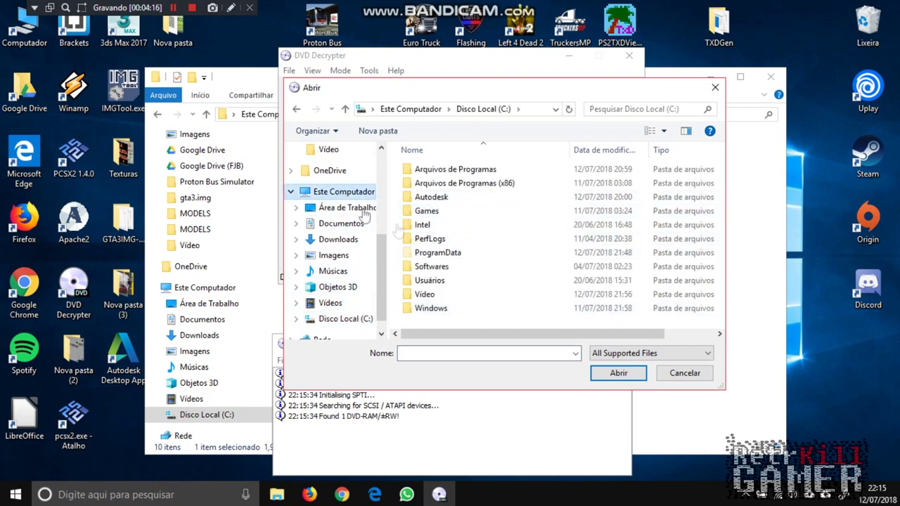
pyautogui.doubleClick(492, 281)
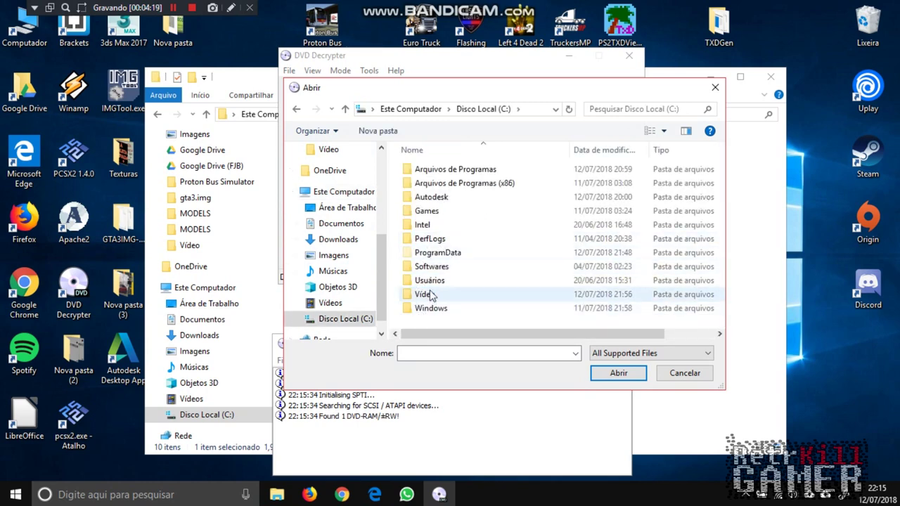
pyautogui.doubleClick(427, 294)
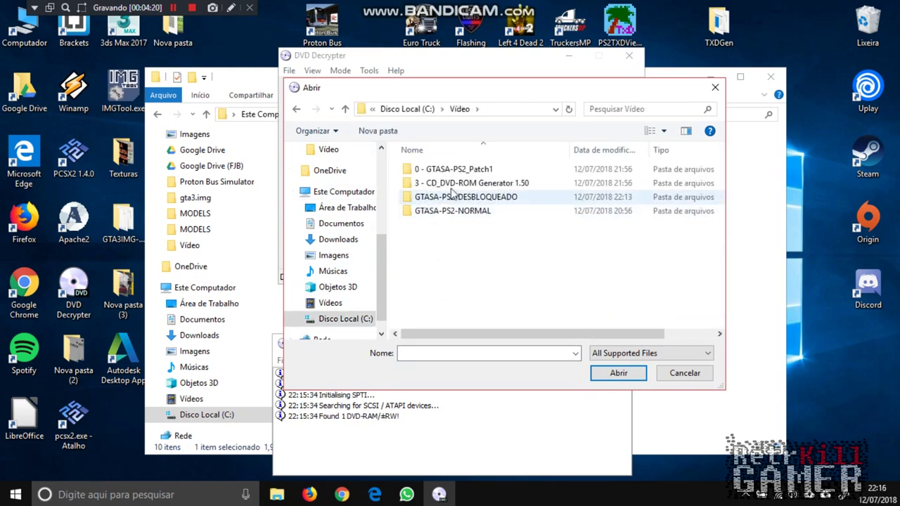
pyautogui.doubleClick(454, 197)
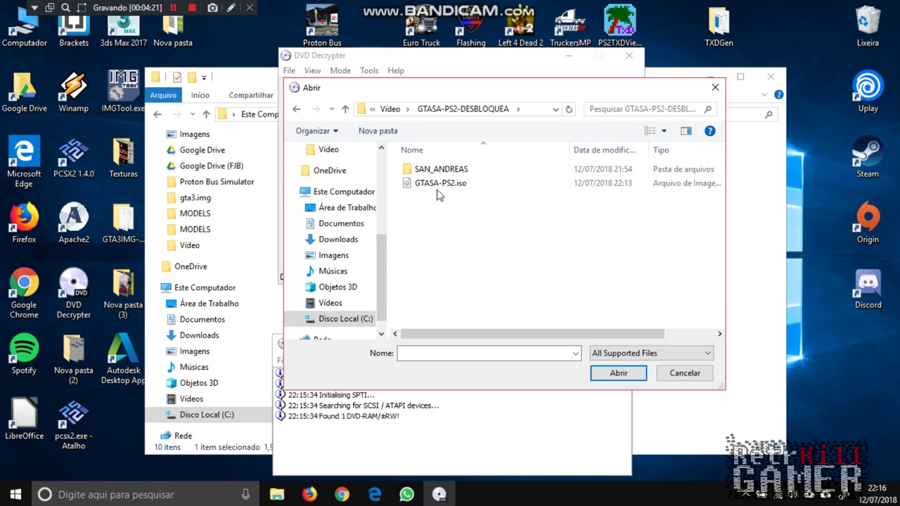
pyautogui.doubleClick(439, 184)
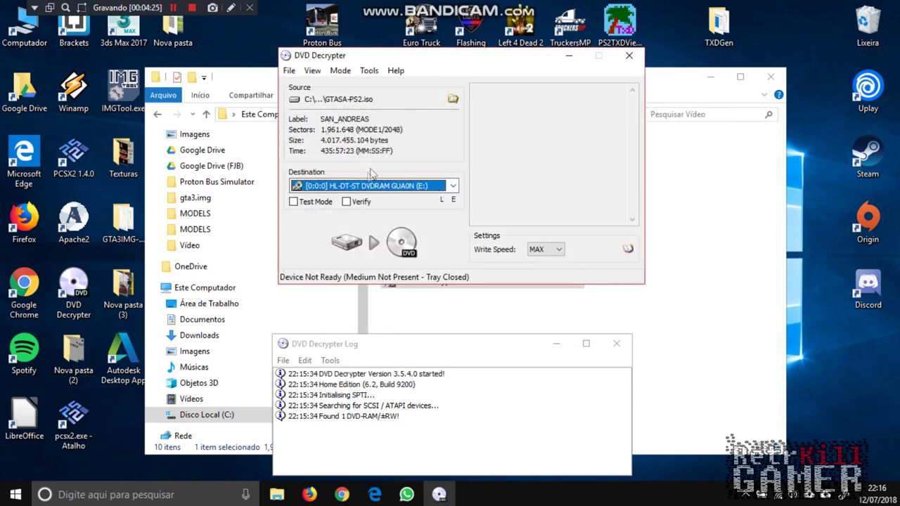
# Step: Choose the HL-DT-ST DVDRAM GUA0N (E:) drive as the burn destination and enable Verify
pyautogui.click(453, 185)
pyautogui.click(411, 197)
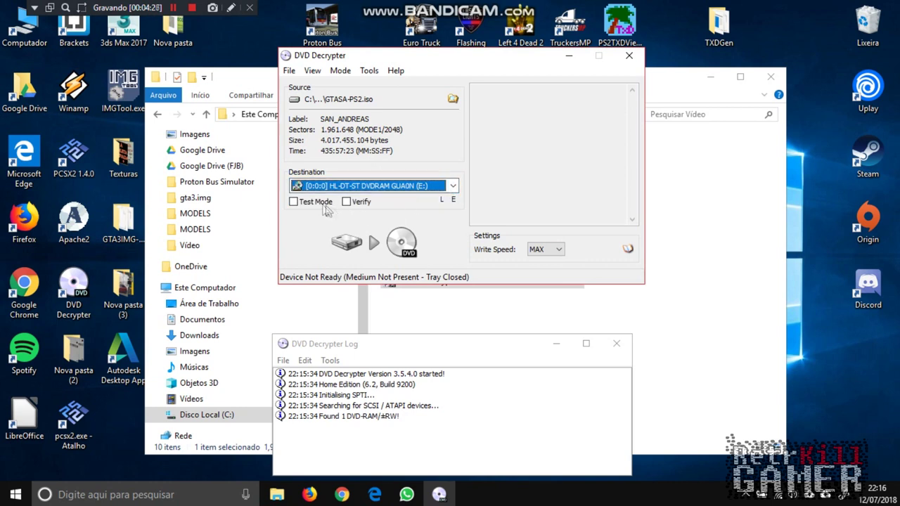
pyautogui.click(349, 202)
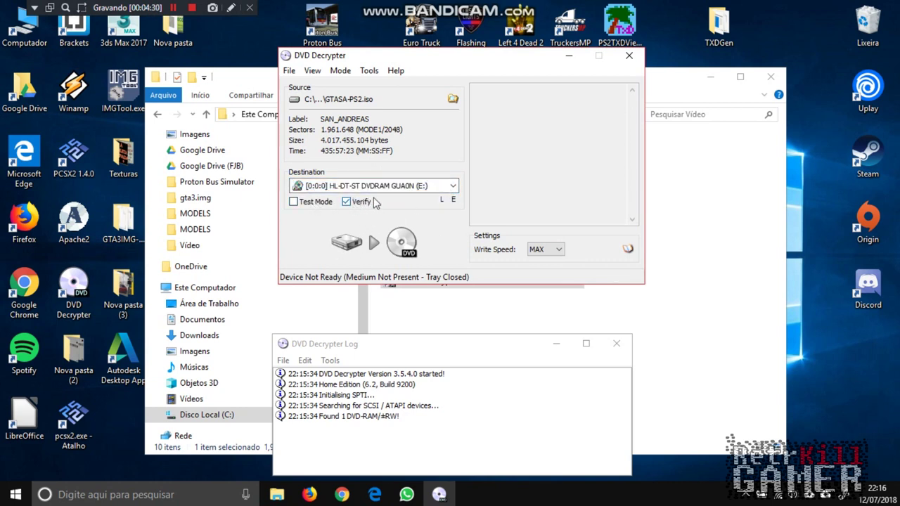
# Step: Set the write speed to 2x for burning the disc and review the other available speeds
pyautogui.click(548, 251)
pyautogui.click(547, 280)
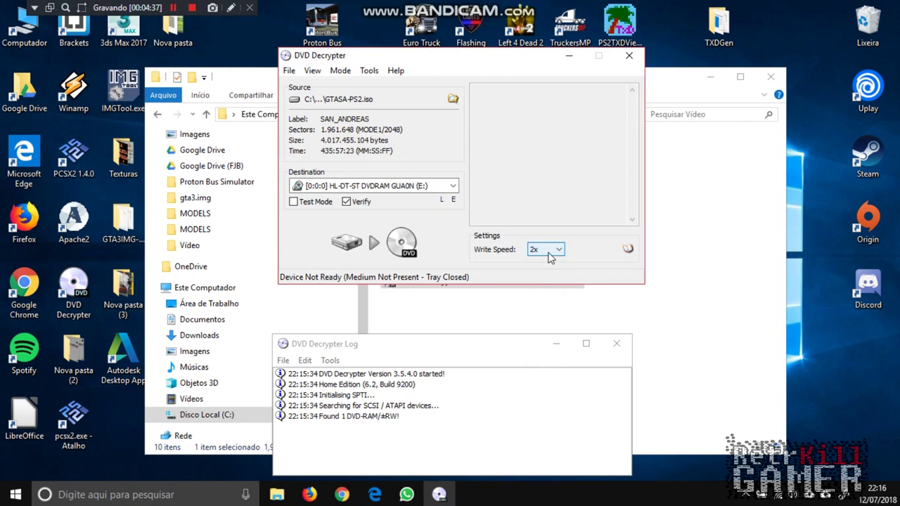
pyautogui.click(549, 251)
pyautogui.click(543, 296)
pyautogui.click(547, 251)
pyautogui.click(539, 278)
pyautogui.click(542, 254)
pyautogui.click(545, 279)
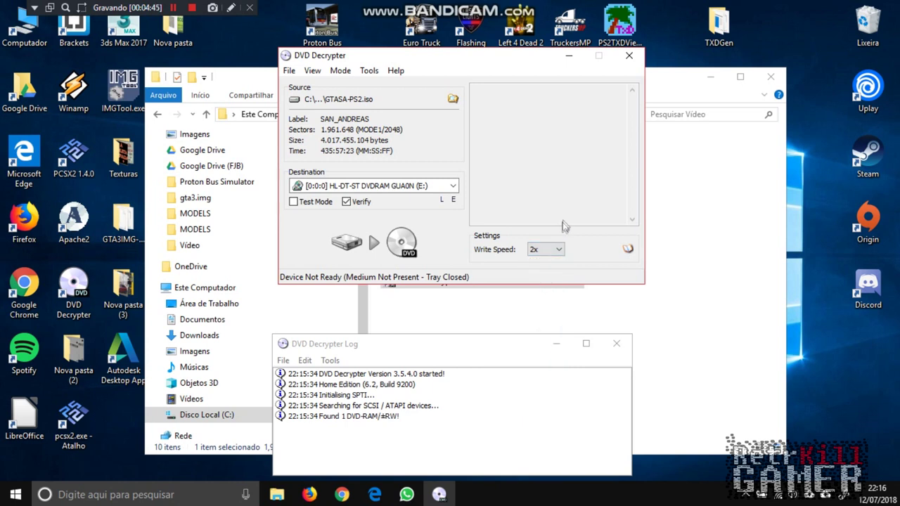
pyautogui.click(555, 255)
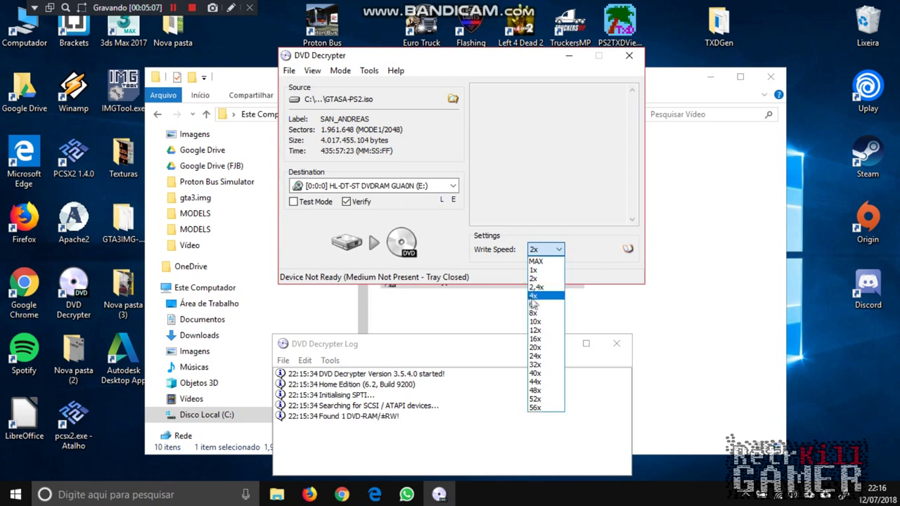
pyautogui.click(627, 57)
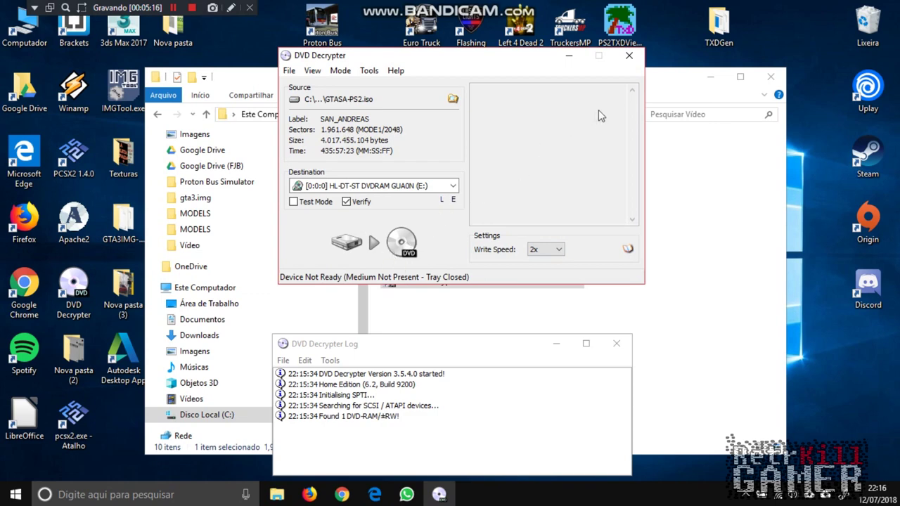
# Step: Try to close DVD Decrypter without burning, dismissing each error dialog raised while it saves its settings
pyautogui.click(629, 56)
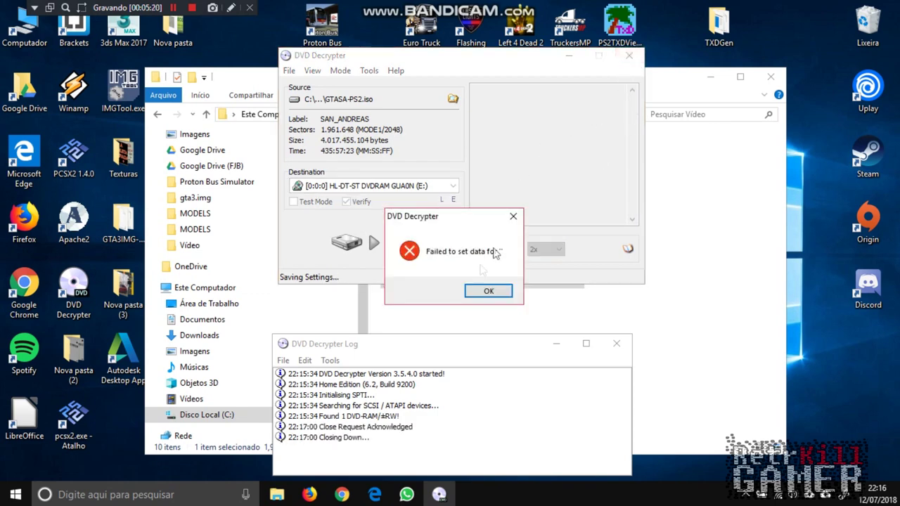
pyautogui.click(487, 291)
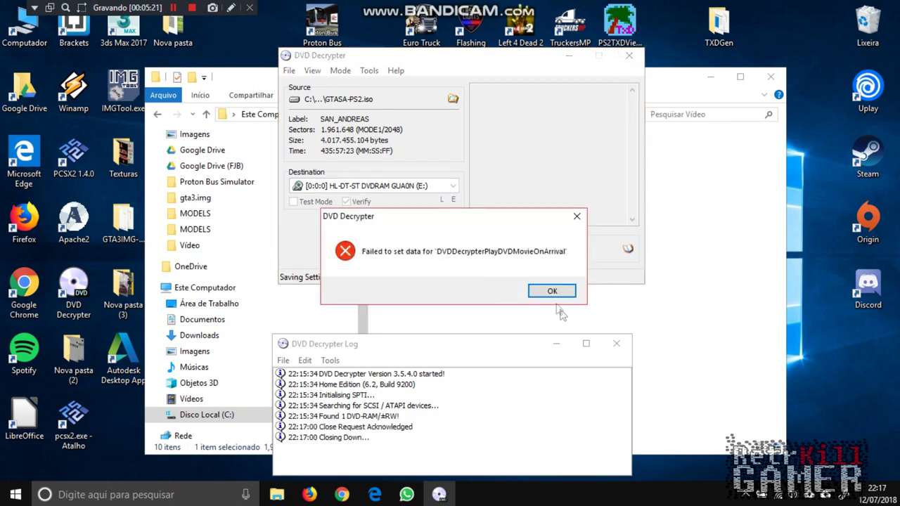
pyautogui.click(551, 291)
pyautogui.click(461, 469)
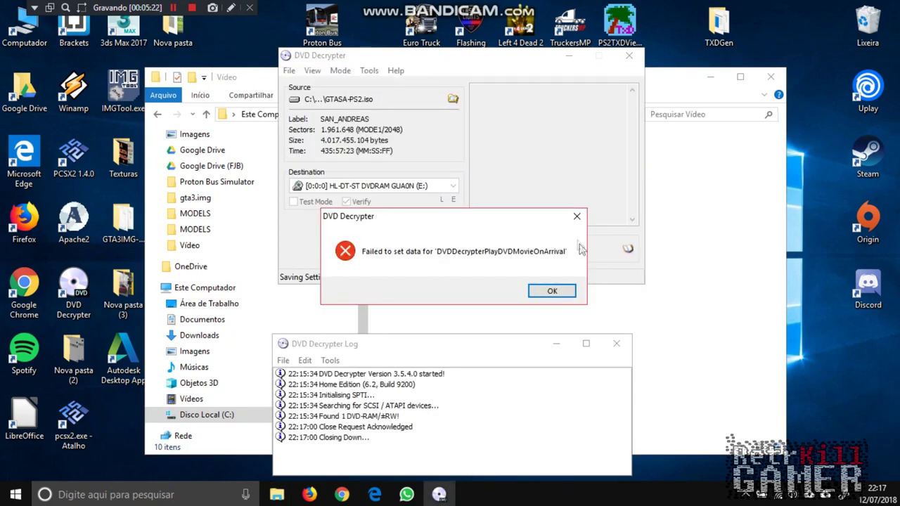
pyautogui.click(552, 291)
pyautogui.click(488, 291)
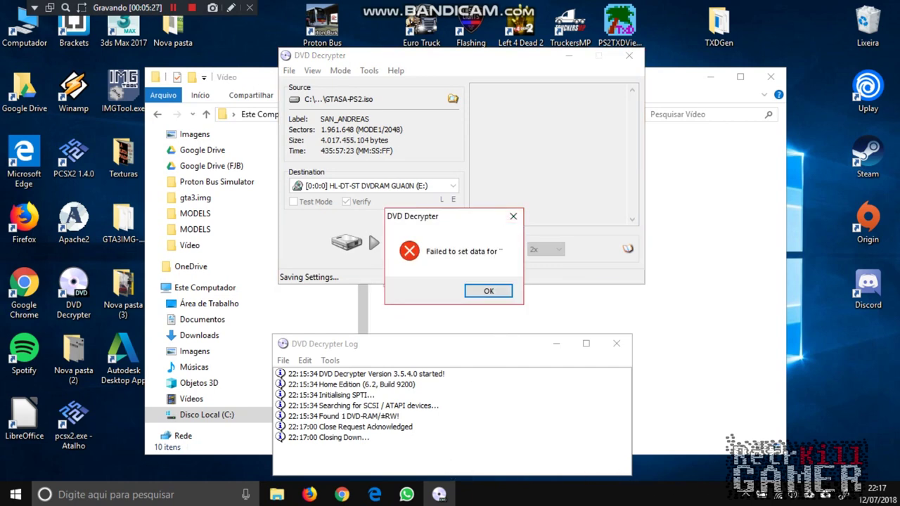
# Step: Open the Windows Task Manager and find the DVD Decrypter process among the running ones to end it
pyautogui.rightClick(876, 494)
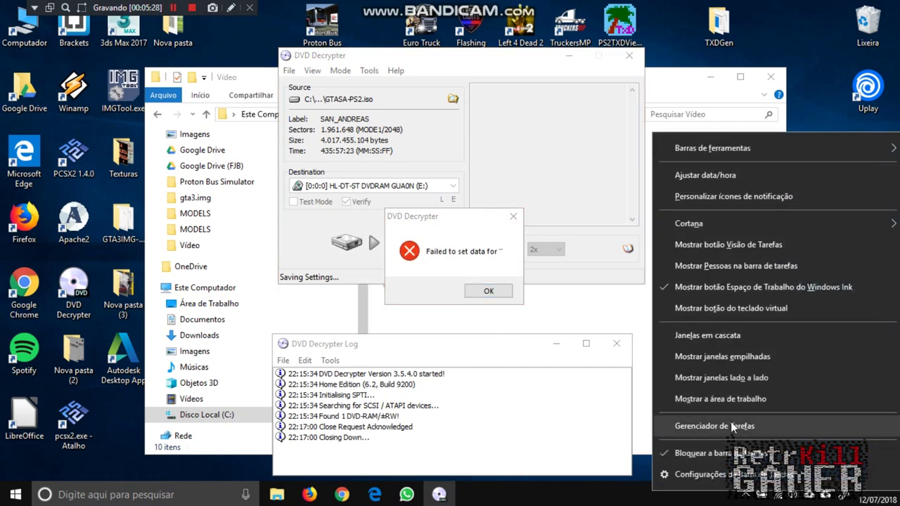
pyautogui.click(730, 424)
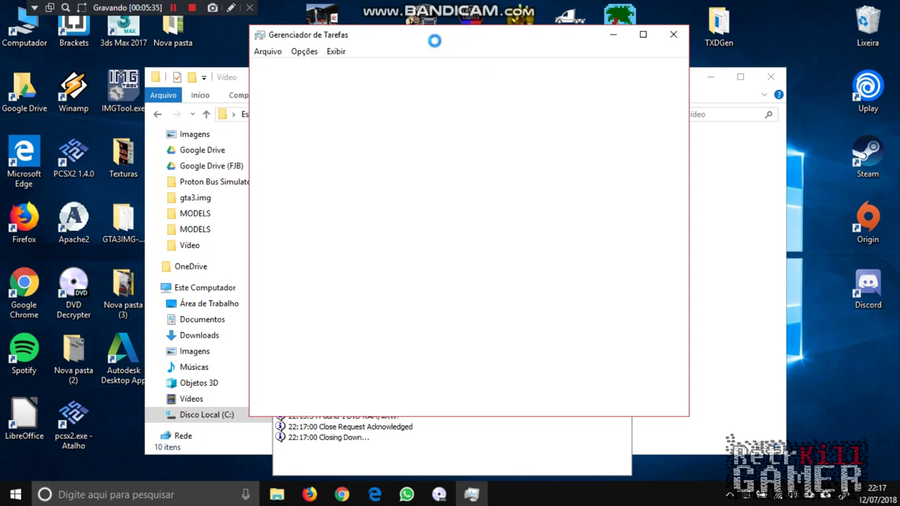
pyautogui.moveTo(437, 32); pyautogui.dragTo(255, 60)
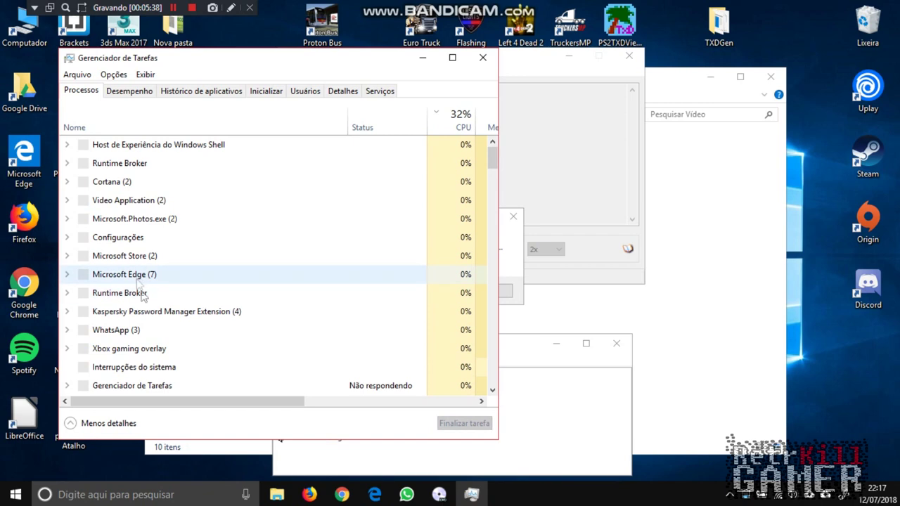
pyautogui.click(125, 182)
pyautogui.scroll(-5, 126, 184)
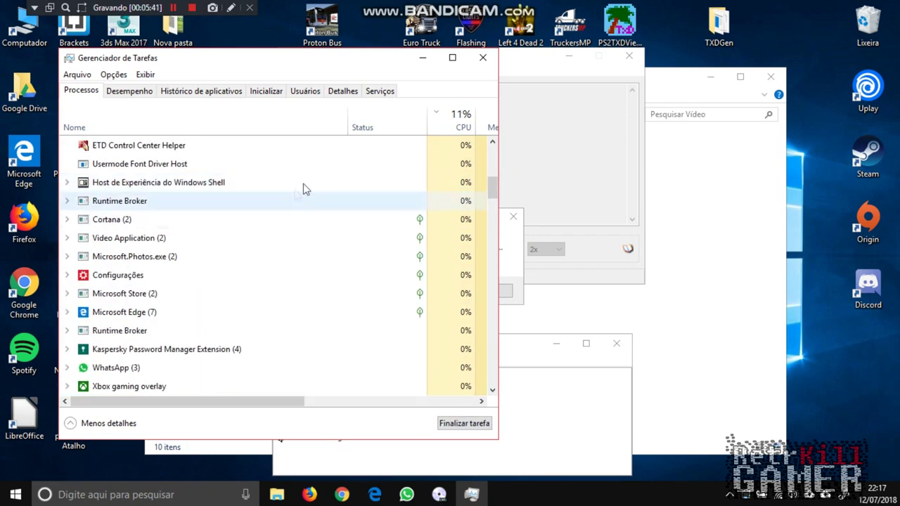
pyautogui.scroll(1, 185, 344)
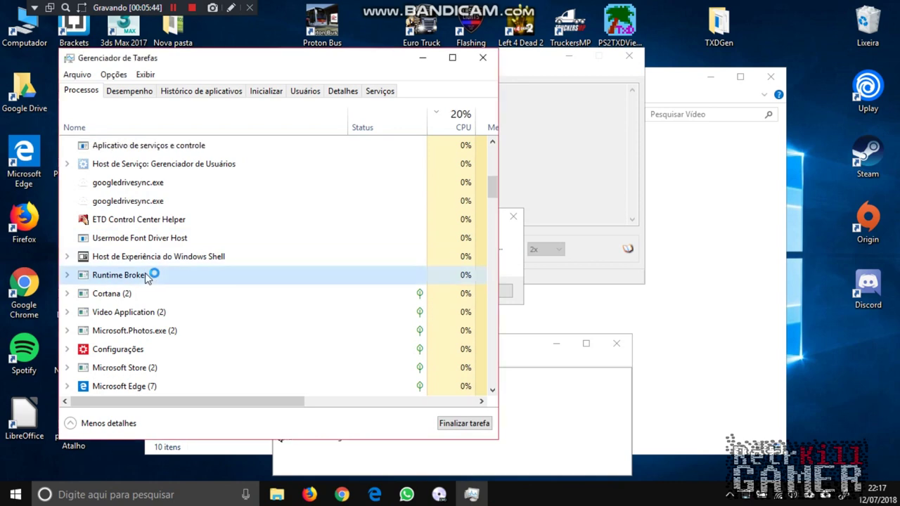
pyautogui.scroll(-2, 154, 274)
pyautogui.scroll(1, 150, 278)
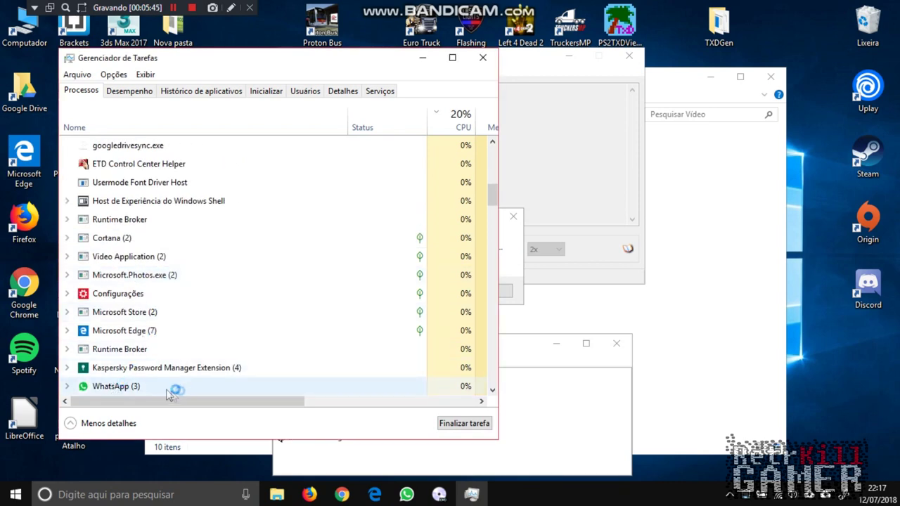
pyautogui.scroll(4, 156, 229)
pyautogui.scroll(-10, 165, 239)
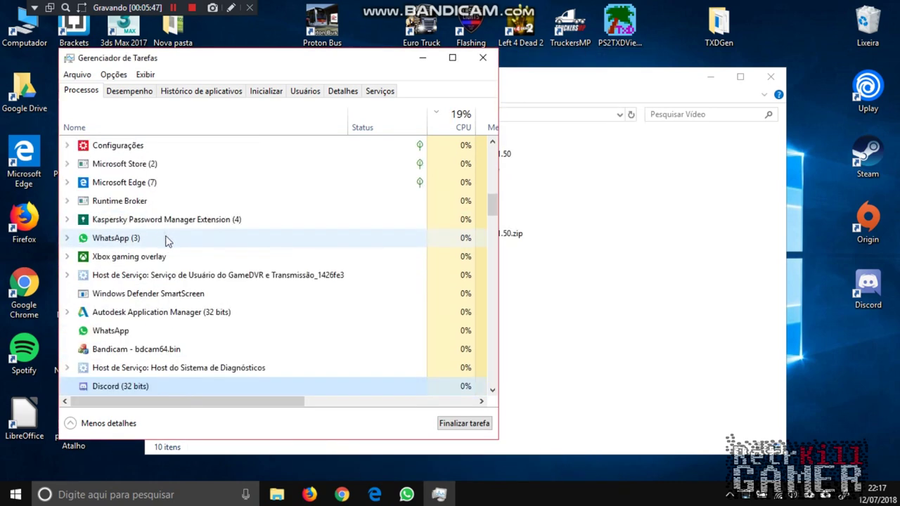
# Step: Check the remaining processes, minimize the Task Manager and reposition the Vídeo folder window
pyautogui.scroll(10, 173, 263)
pyautogui.scroll(-10, 172, 256)
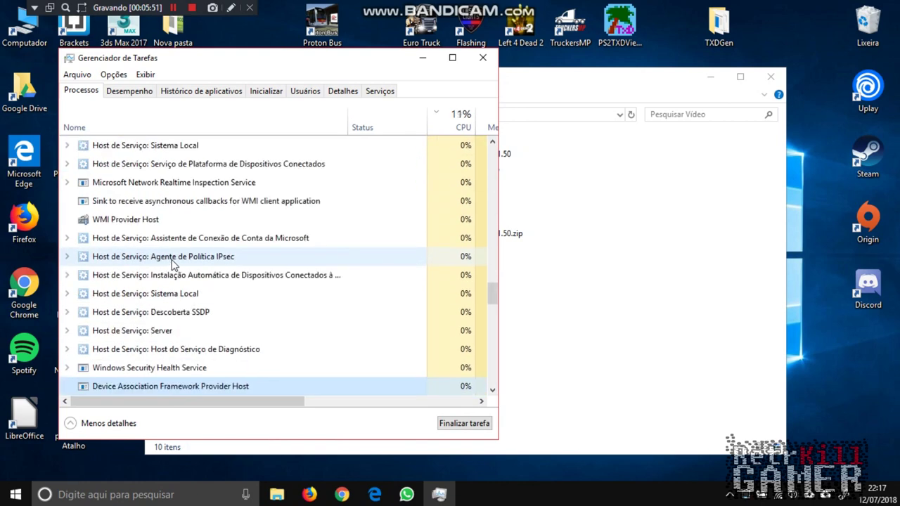
pyautogui.scroll(10, 204, 242)
pyautogui.click(423, 57)
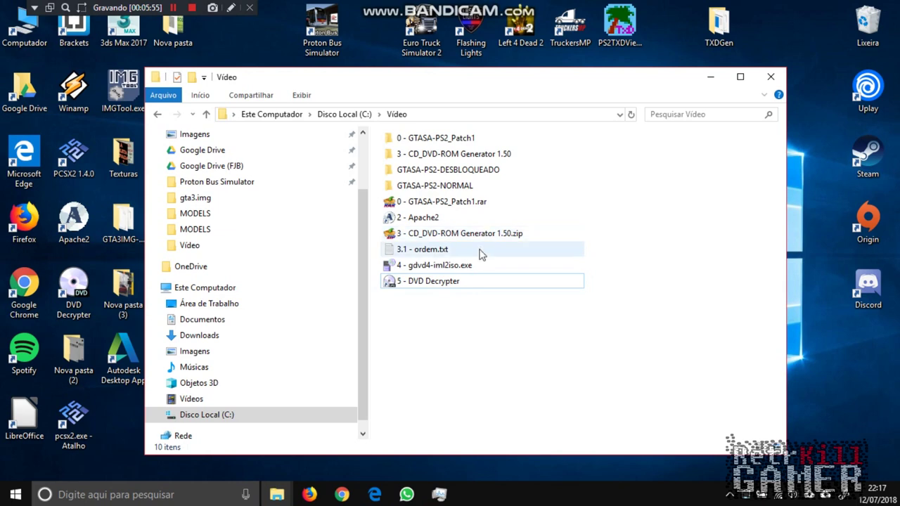
pyautogui.moveTo(514, 81); pyautogui.dragTo(548, 73)
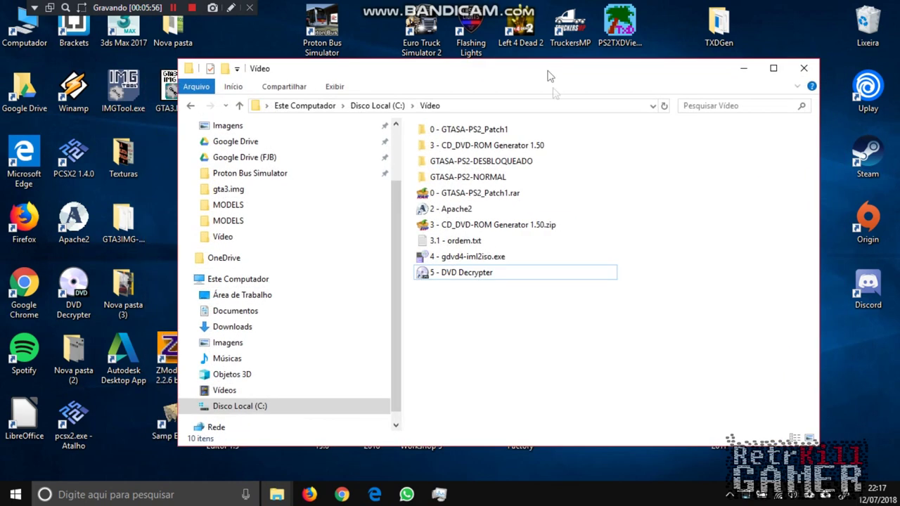